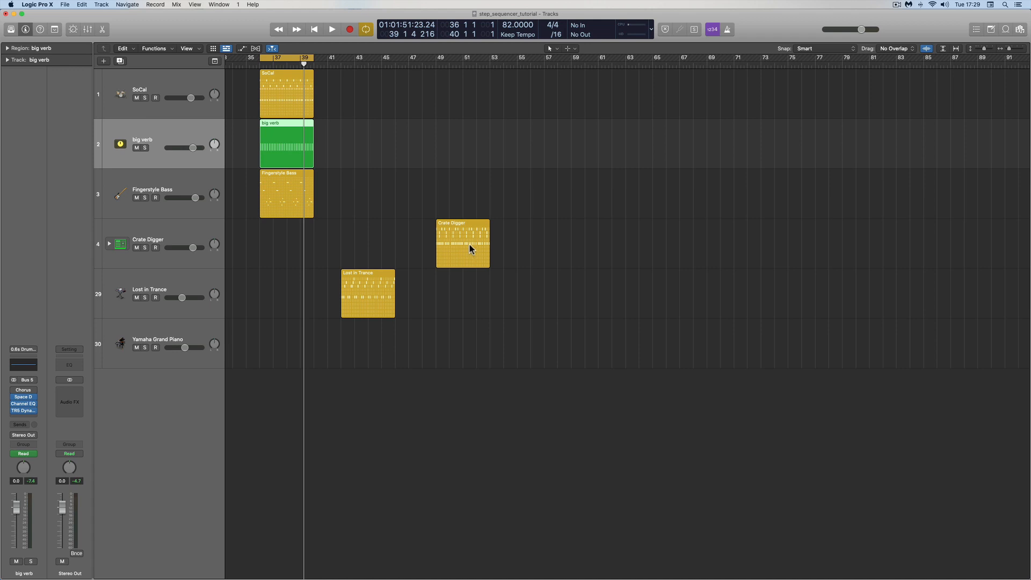
Add a software instrument track below Crate Digger with the Deep Bass House electronic drum kit, placing the playhead at bar 59.
scroll(497, 243, right, 3)
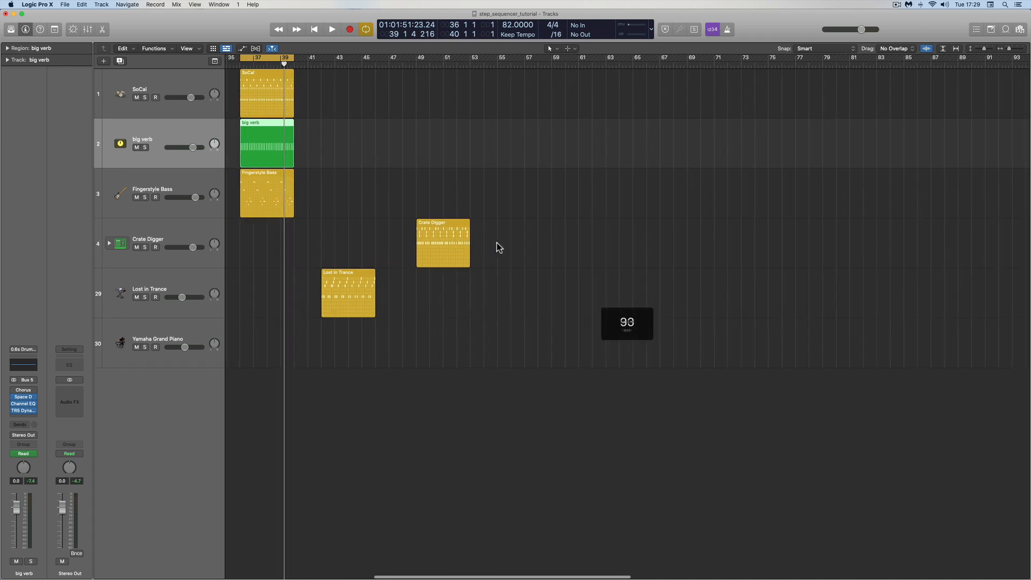
click(539, 64)
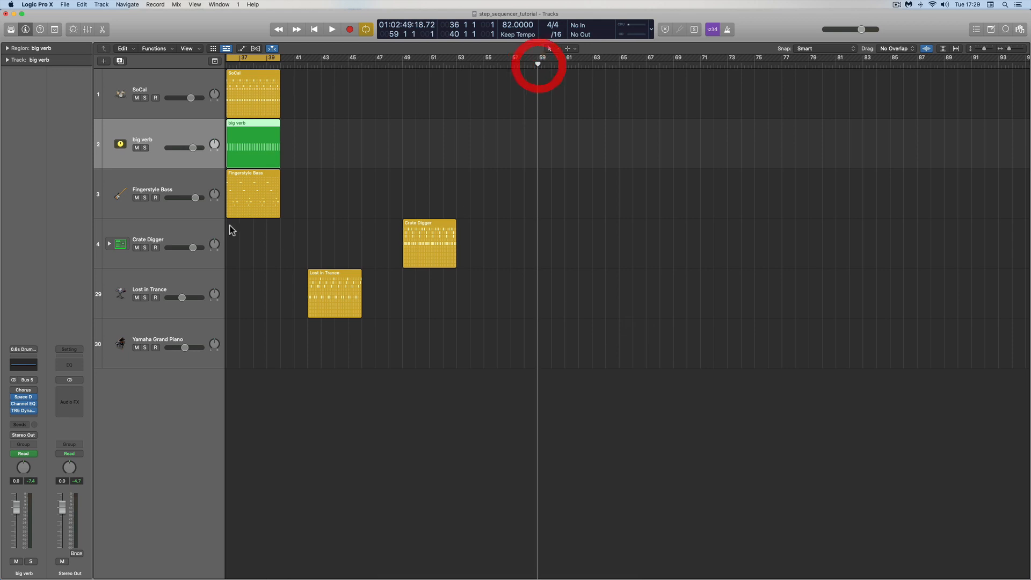
click(182, 233)
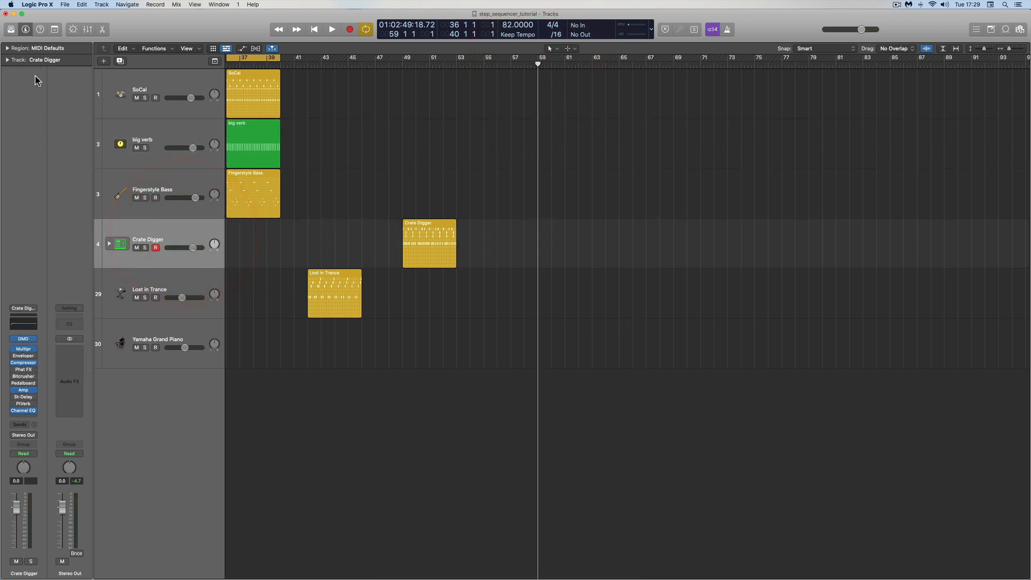
click(103, 61)
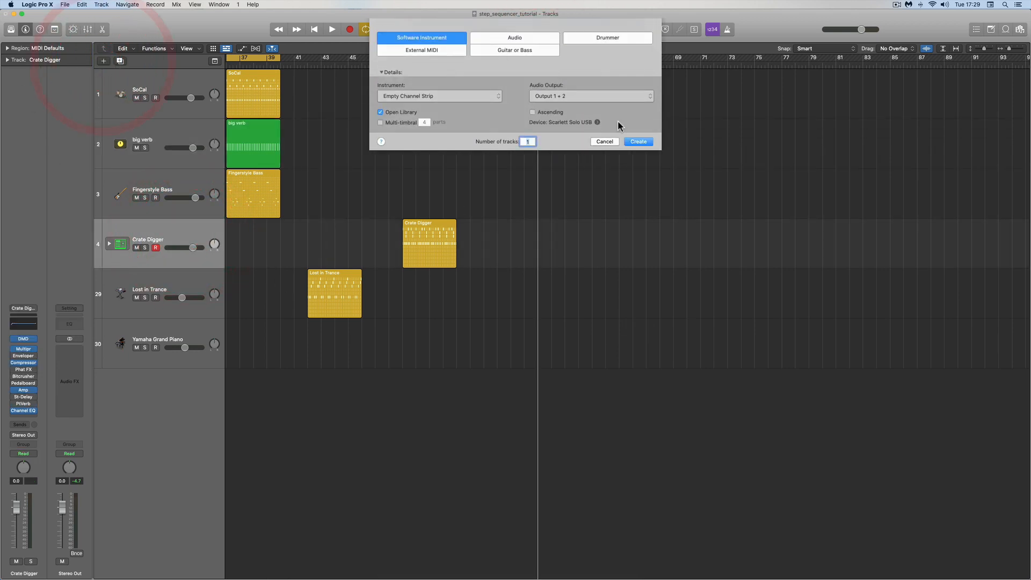
click(639, 141)
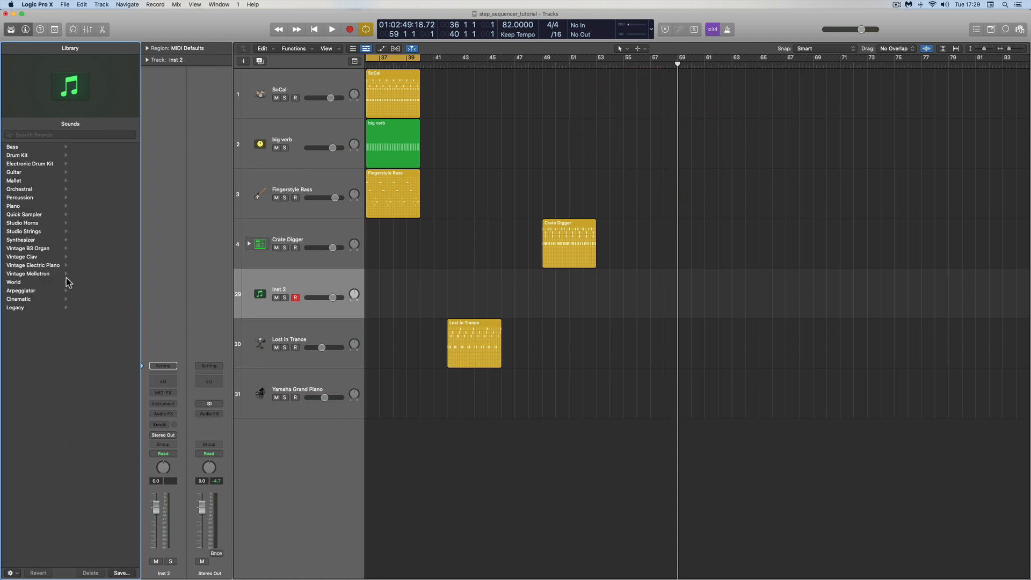
click(31, 163)
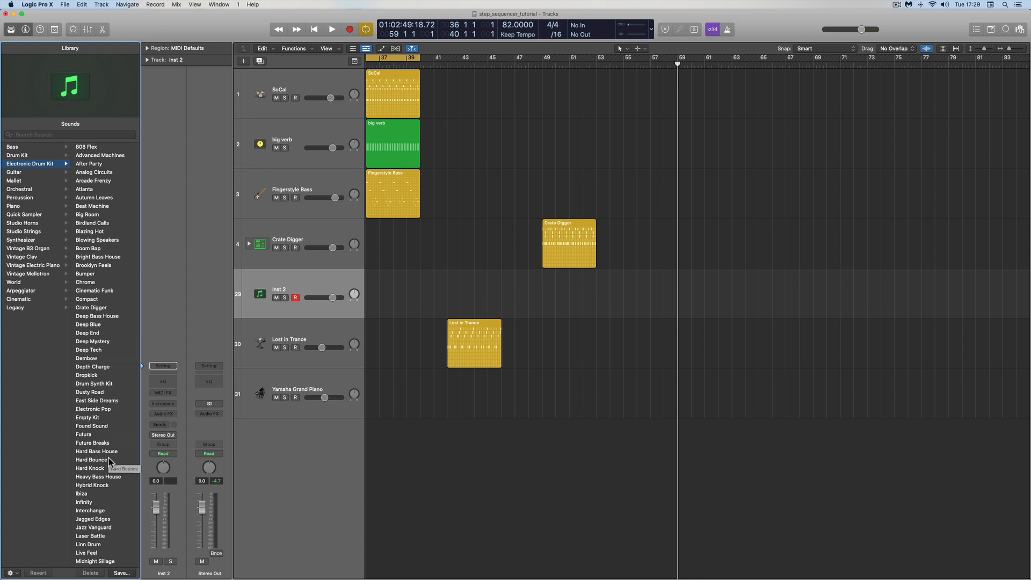
click(104, 316)
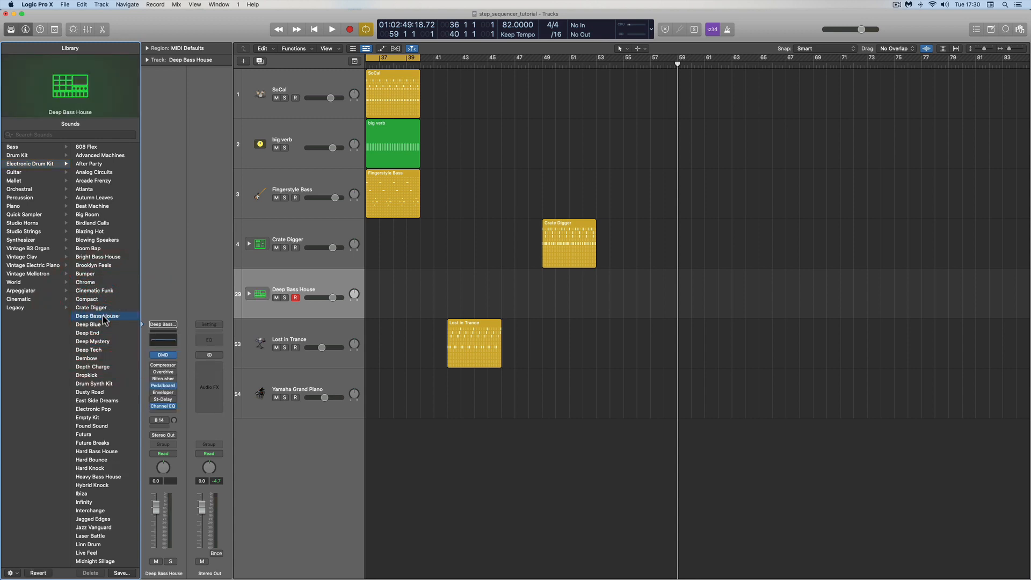
Create a pattern region at bar 59 on the Deep Bass House track and set the cycle range to match it.
right_click(683, 293)
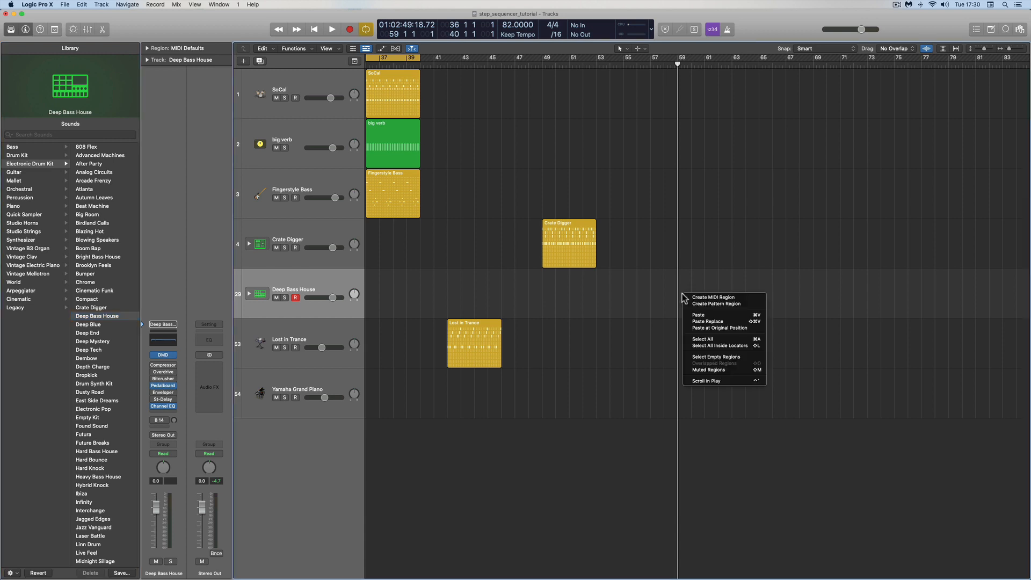
click(715, 304)
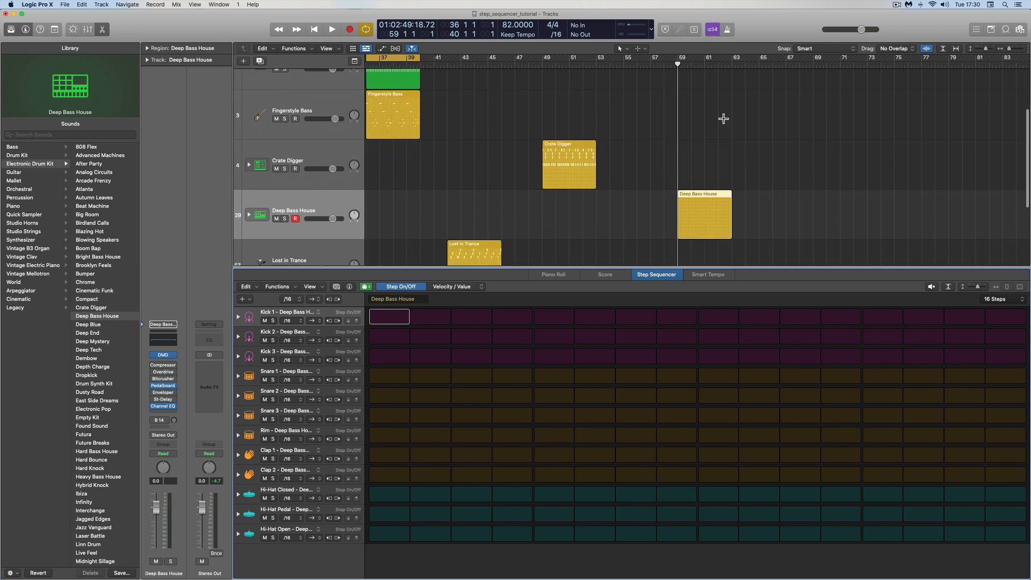
key(super+u)
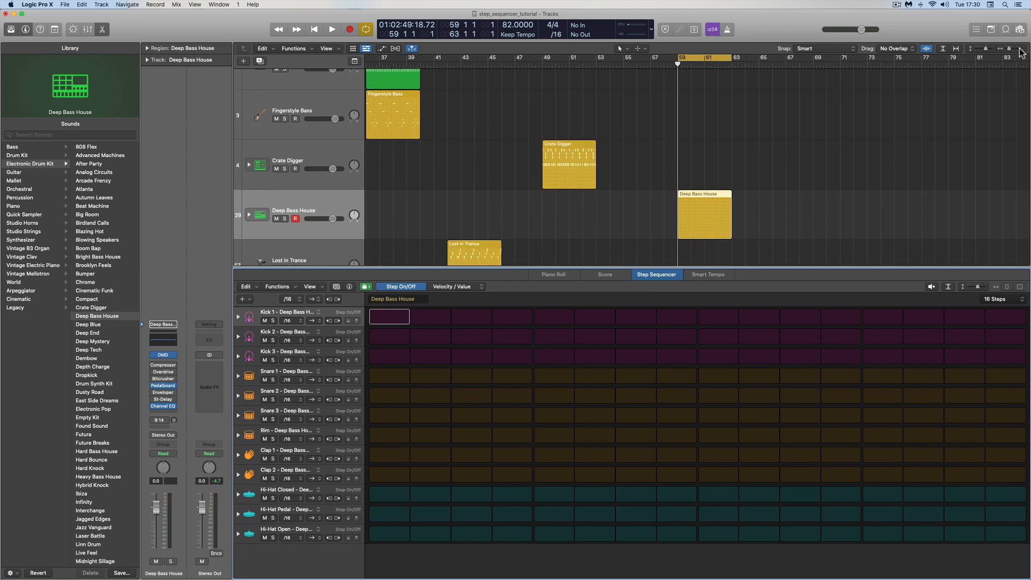
click(1020, 48)
scroll(950, 107, right, 5)
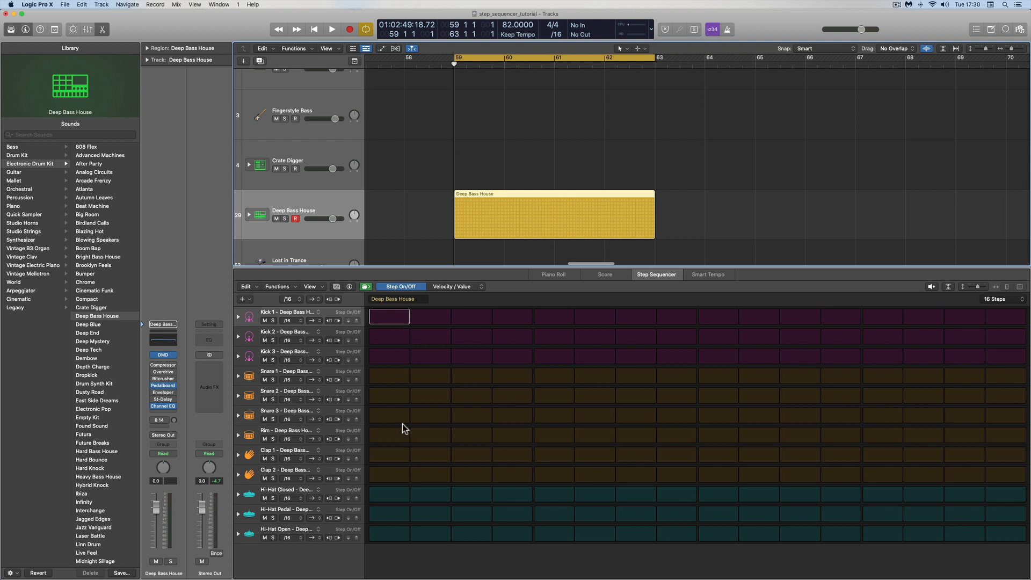
Load the Drums template into the Step Sequencer pattern, using the pattern browser and closing it again.
click(337, 286)
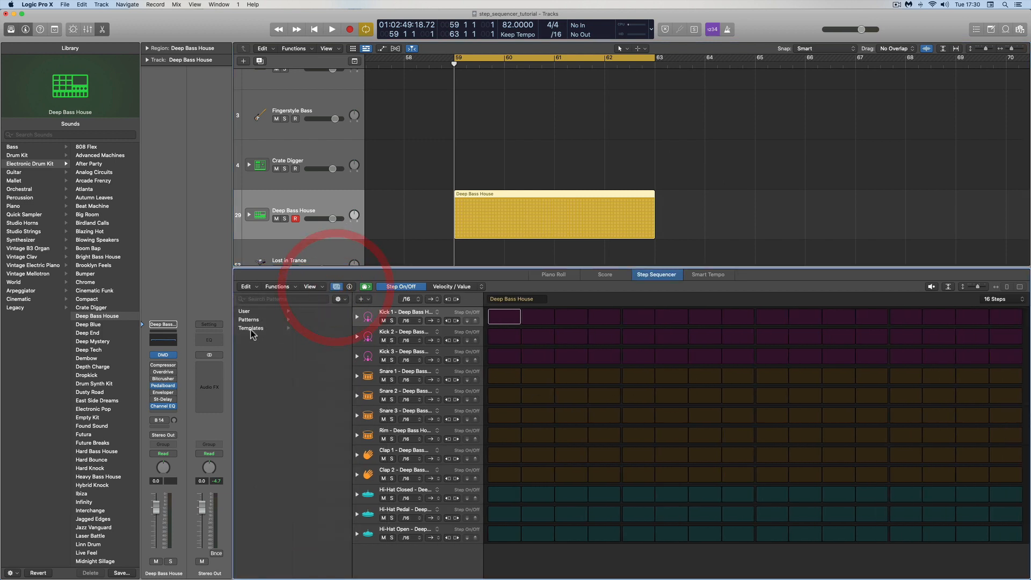
click(251, 329)
click(322, 371)
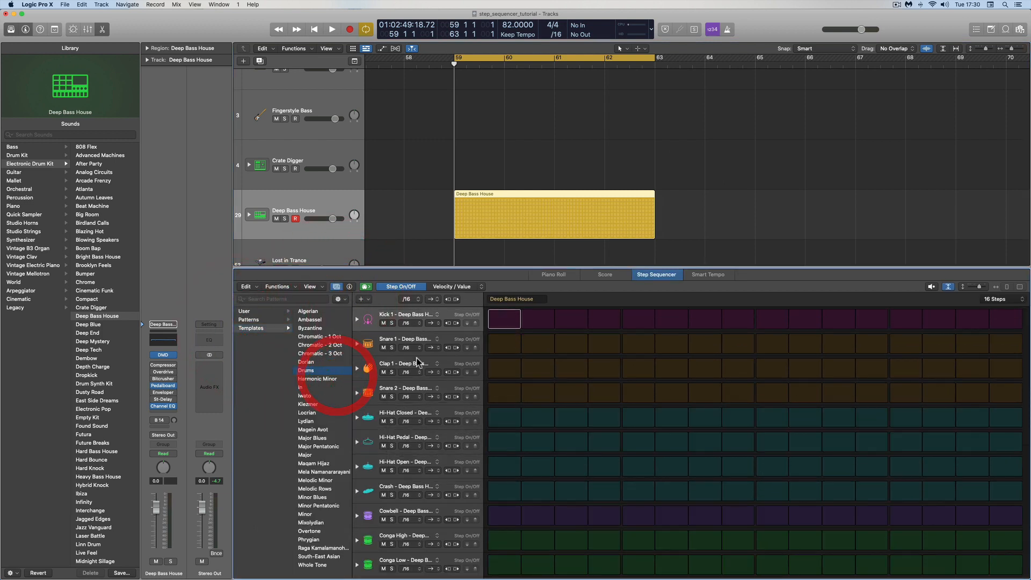
click(336, 286)
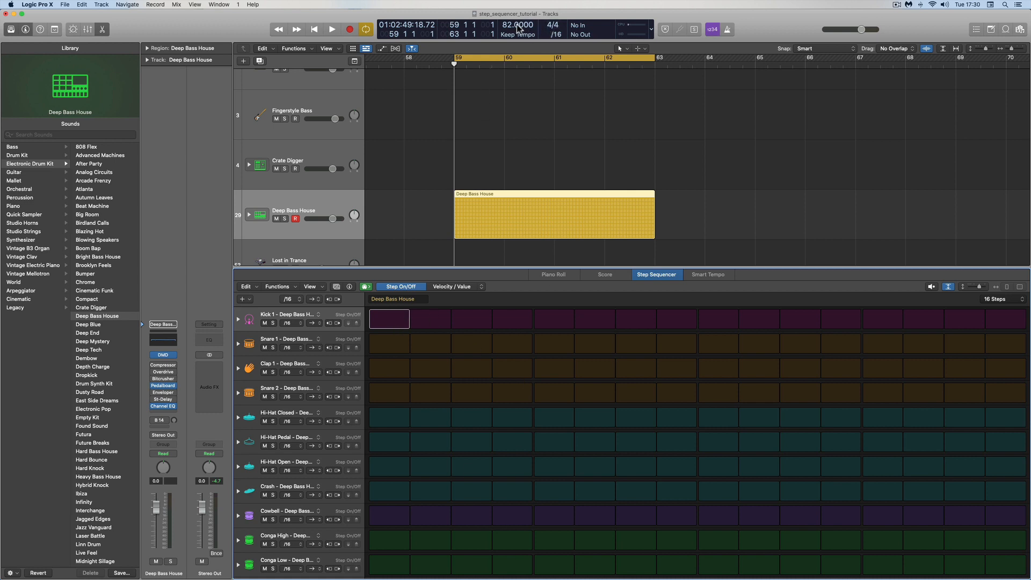
Set the project tempo to 125 and activate steps 1, 5, 9 and 13 in the Kick 1 row.
drag(518, 28, 512, 4)
click(400, 319)
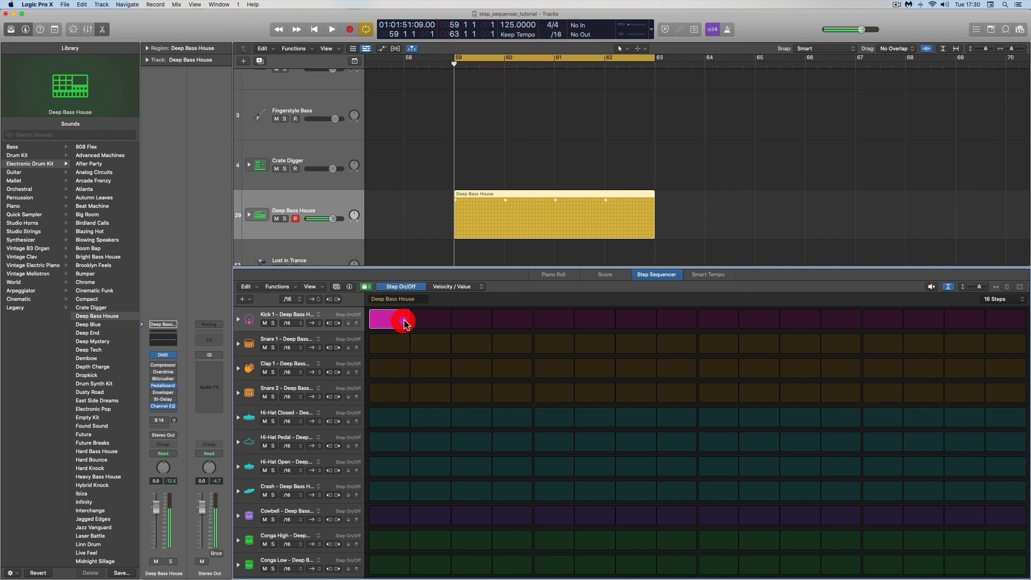
click(556, 321)
click(717, 319)
click(883, 320)
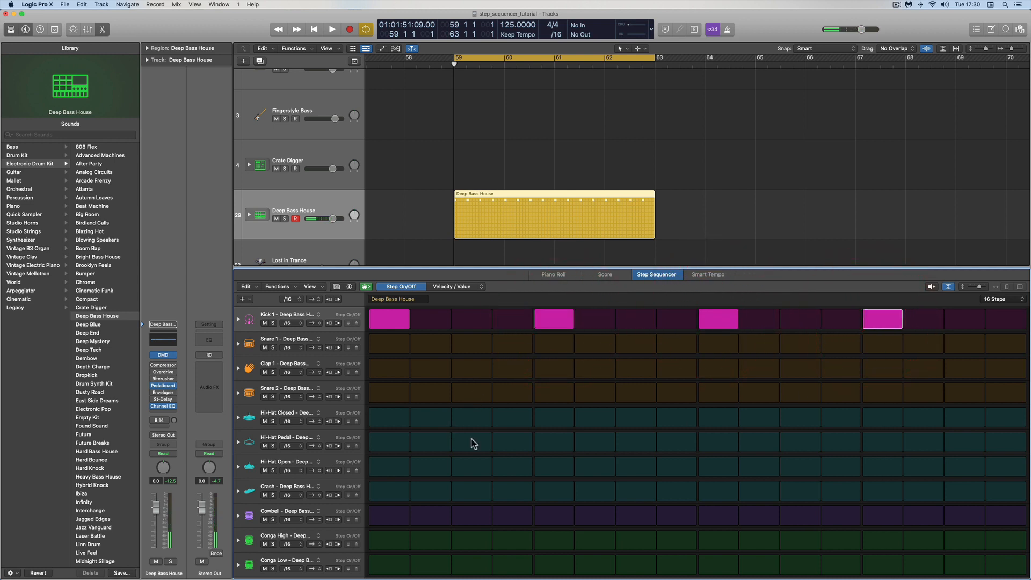
Activate steps 3, 7, 11 and 15 in the Hi-Hat Open row.
click(472, 466)
click(650, 471)
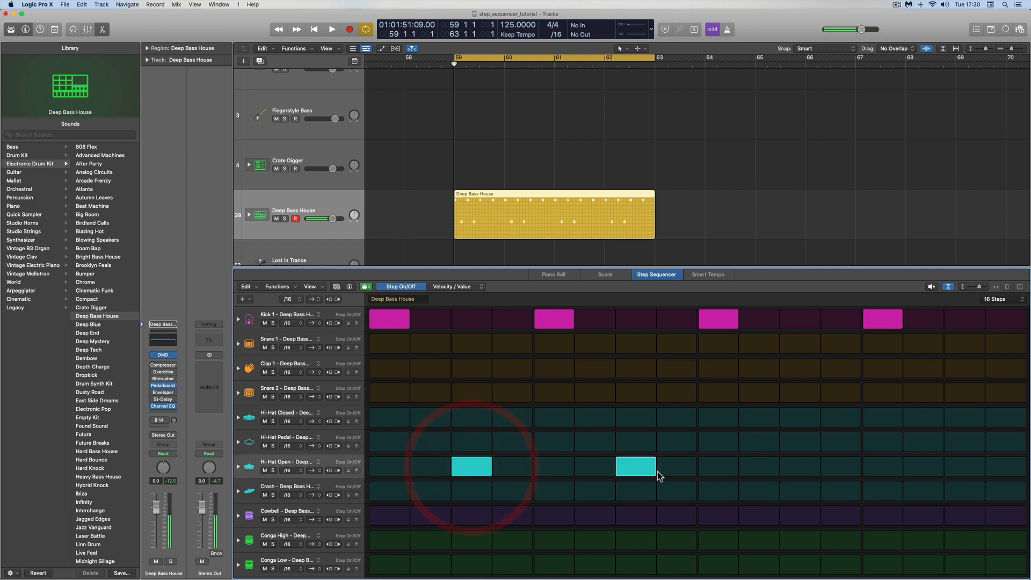
click(803, 468)
click(964, 469)
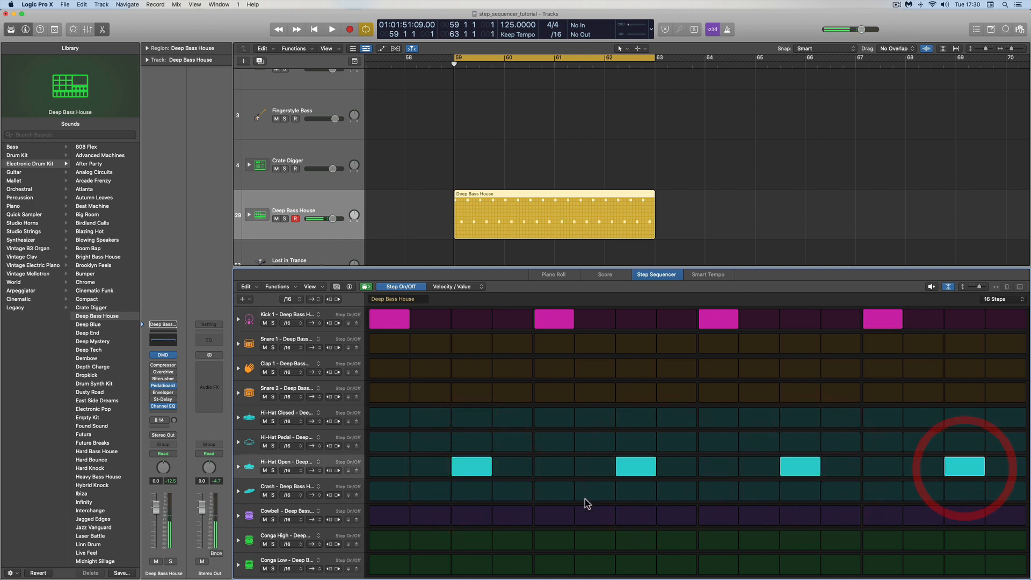
Play back the kick and hi-hat pattern and stop it, hiding the sound library to widen the sequencer.
key(space)
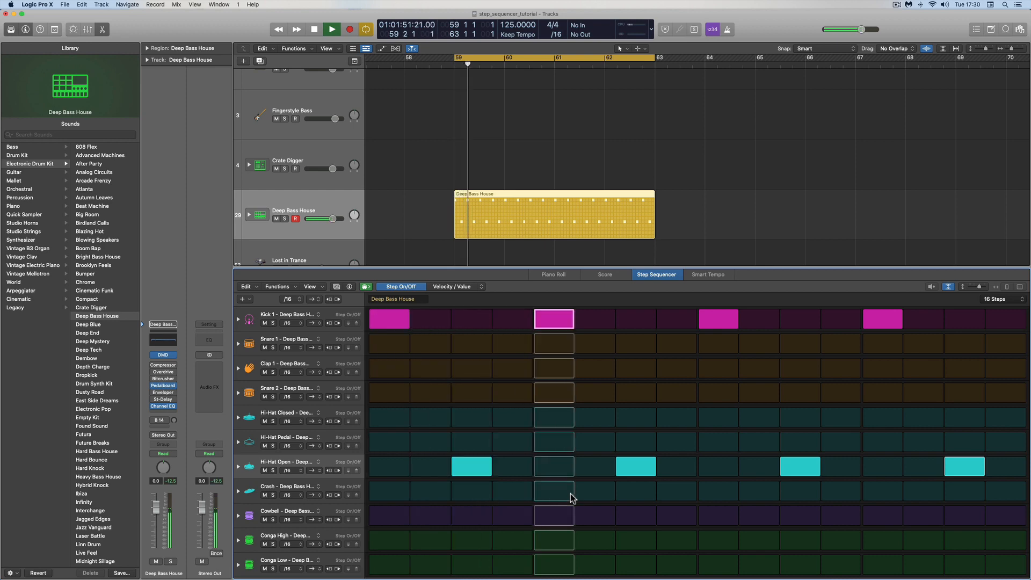
click(11, 29)
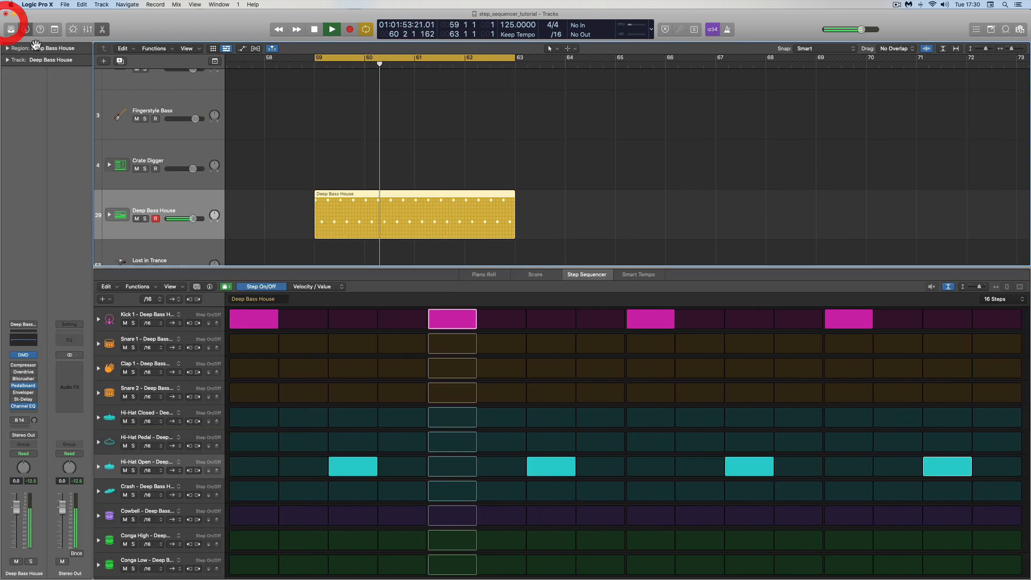
key(space)
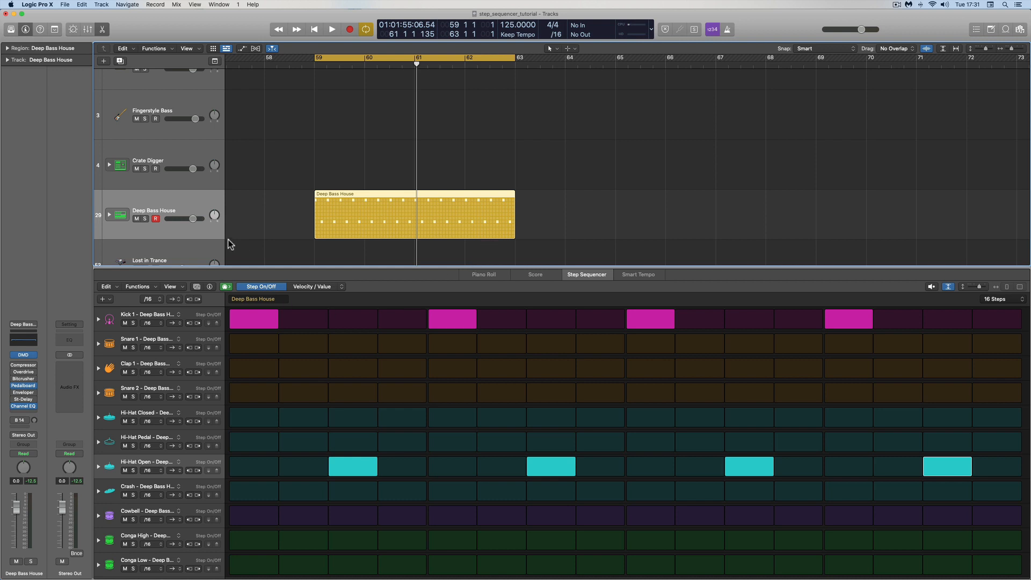
Open Drum Machine Designer for the Deep Bass House kit, then select and audition the Hi-Hat Open pad.
click(27, 356)
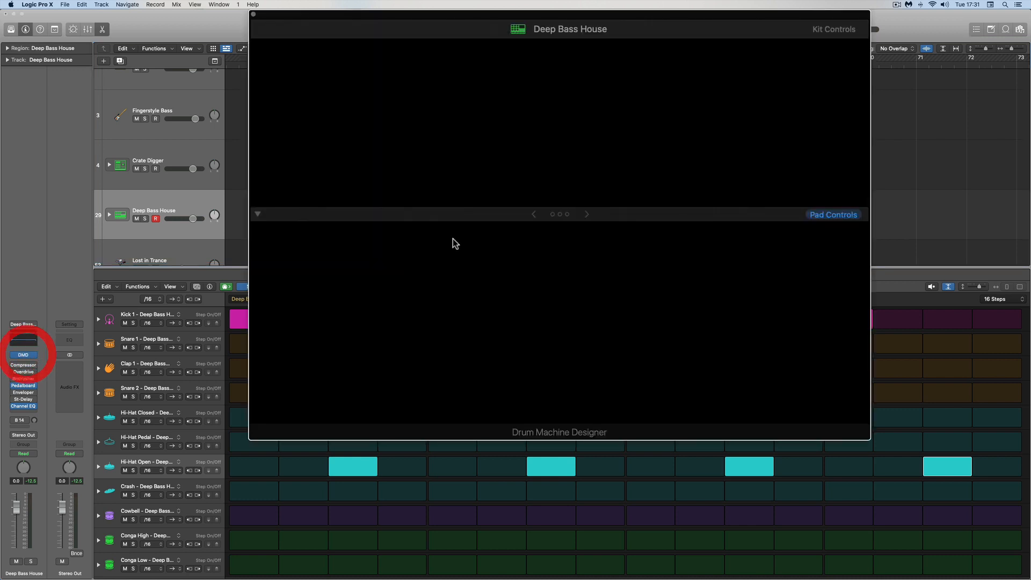
click(654, 146)
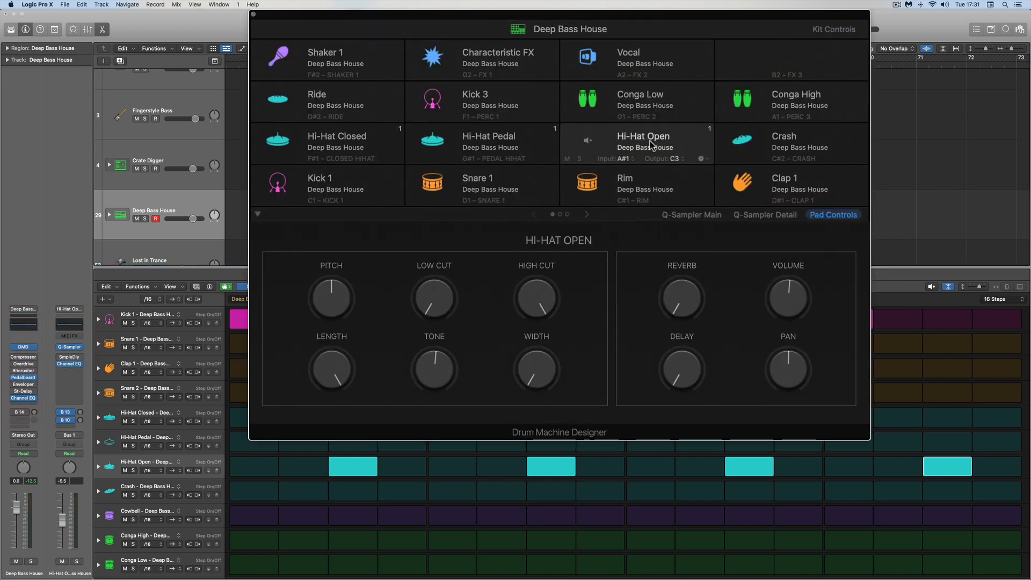
click(587, 142)
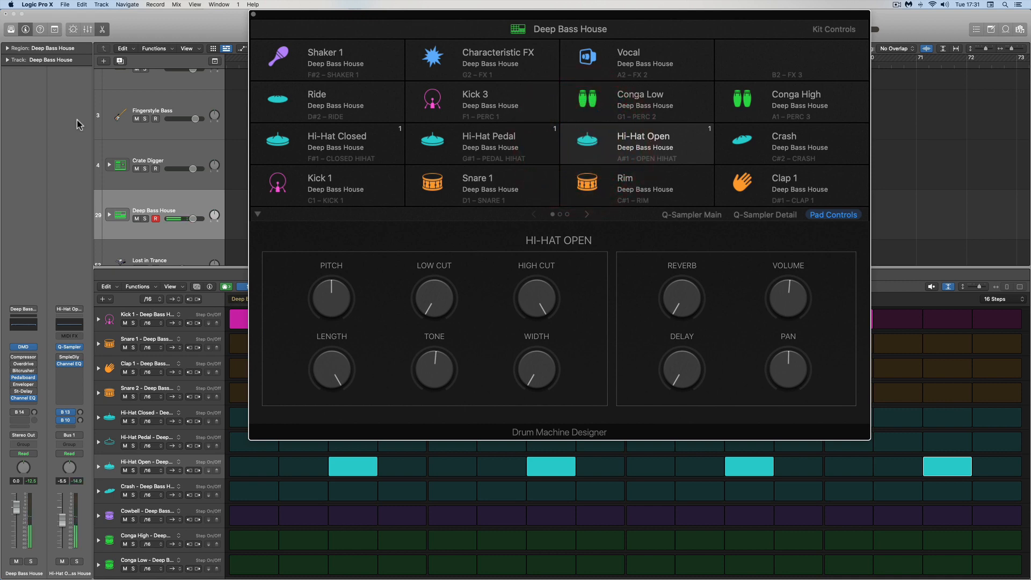
Browse the library's alternative hi-hat sounds for the Hi-Hat Open pad, then hide the library without choosing one.
click(11, 29)
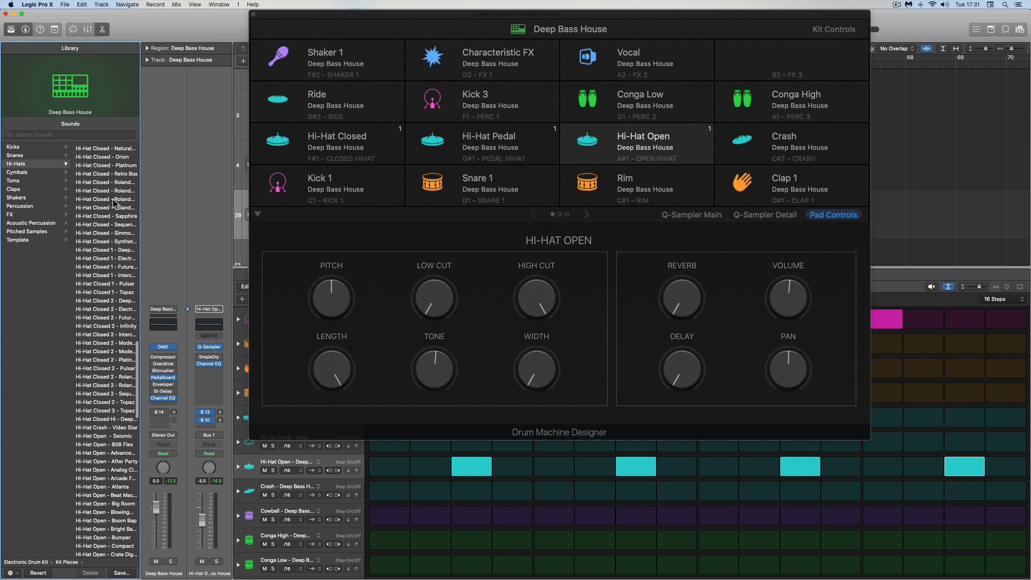
scroll(97, 253, down, 10)
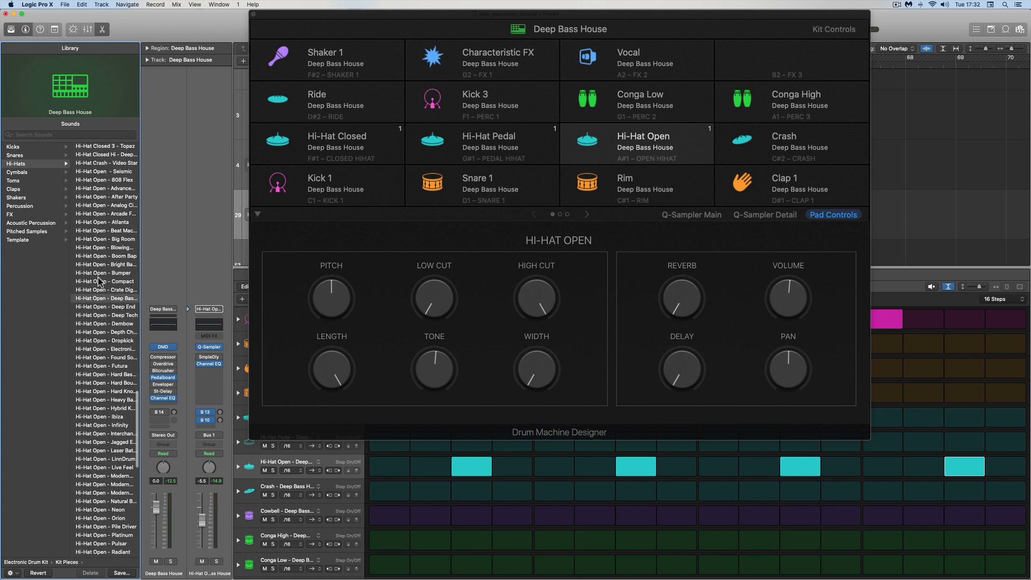
scroll(105, 534, down, 2)
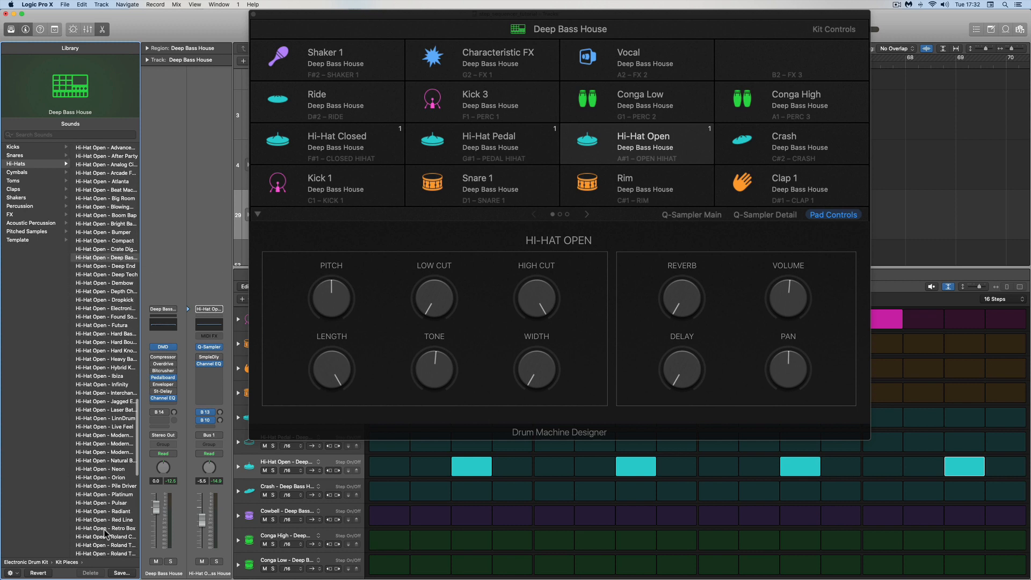
scroll(105, 534, down, 3)
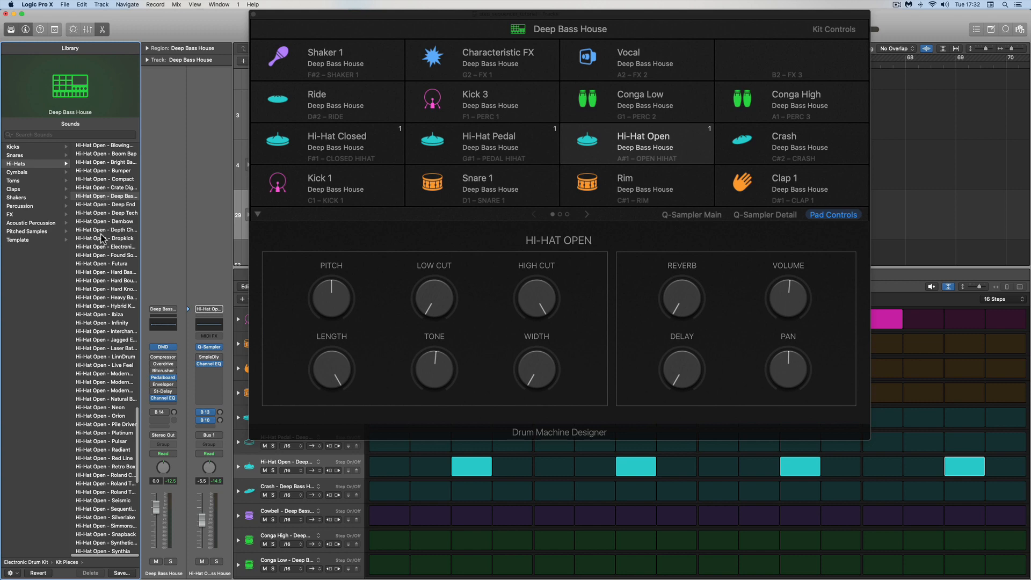
scroll(104, 442, down, 10)
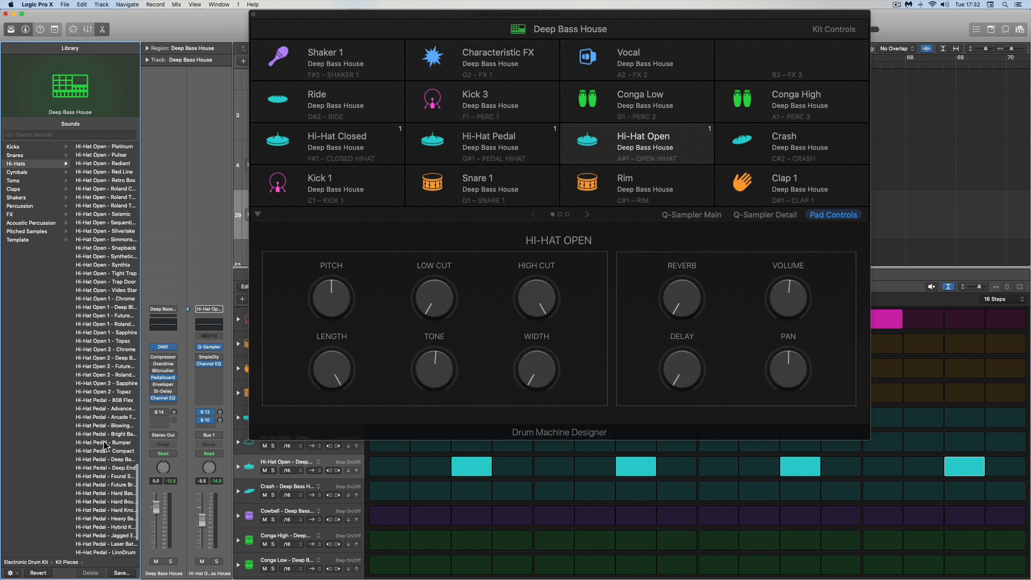
scroll(104, 442, up, 3)
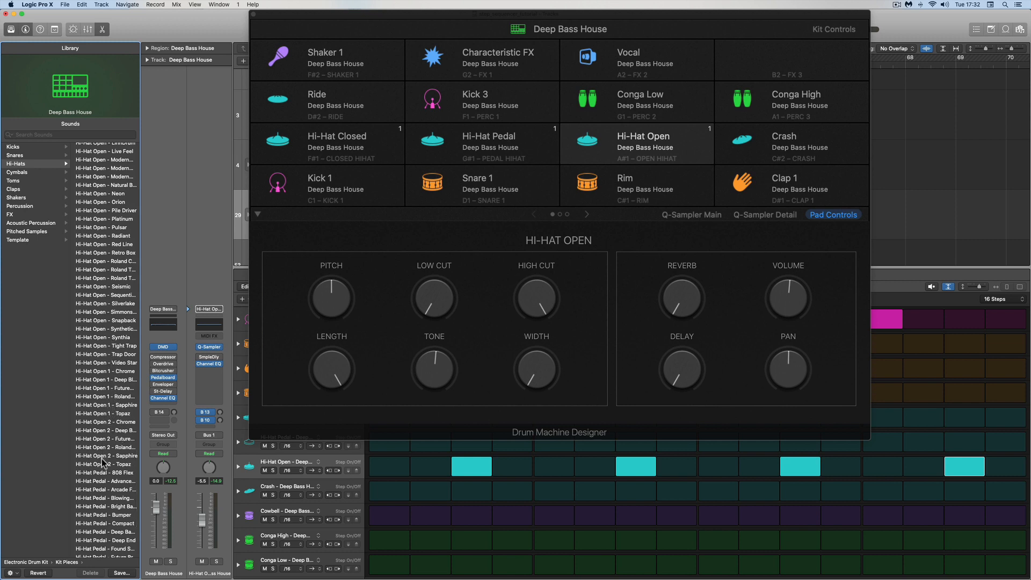
scroll(100, 460, down, 5)
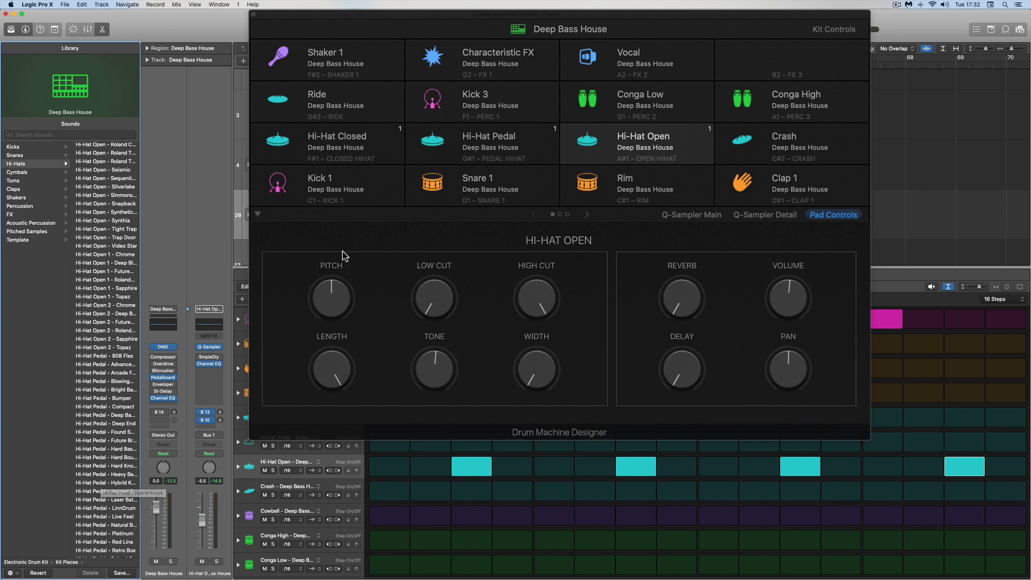
click(10, 29)
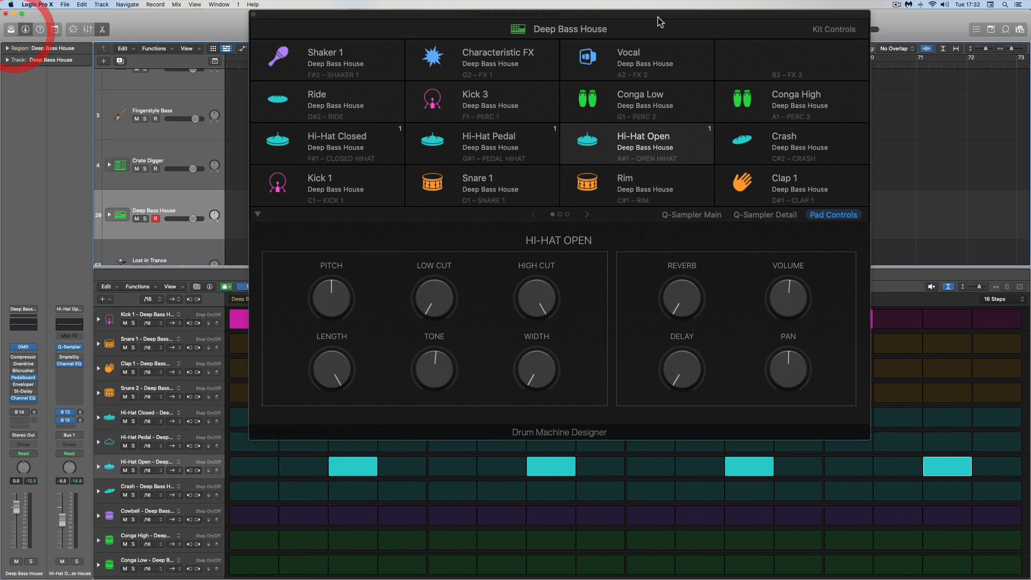
Audition the Hi-Hat Open pad again in the repositioned Drum Machine Designer window and show its sample in Q-Sampler Main.
drag(658, 18, 452, 27)
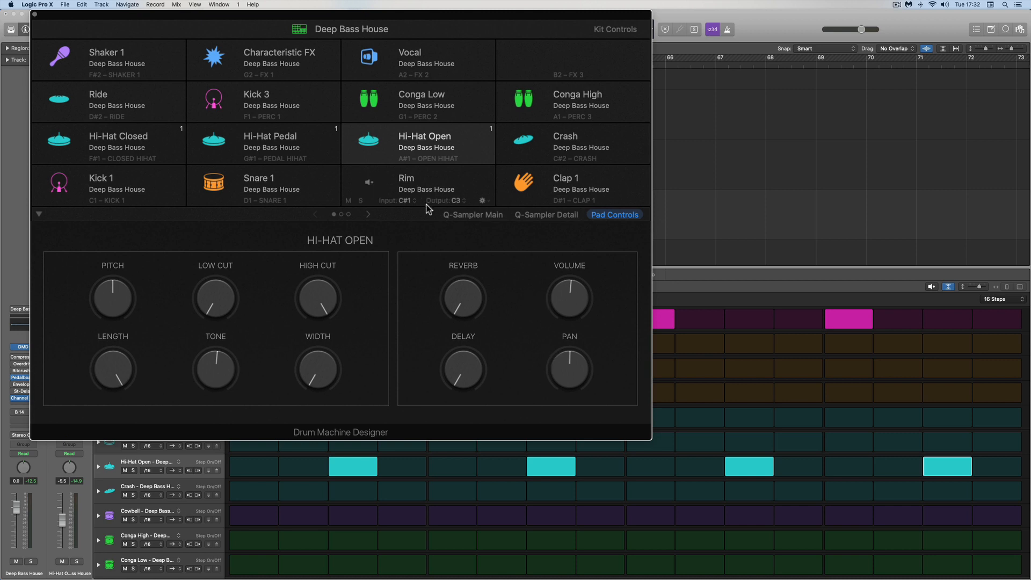
click(370, 141)
click(370, 142)
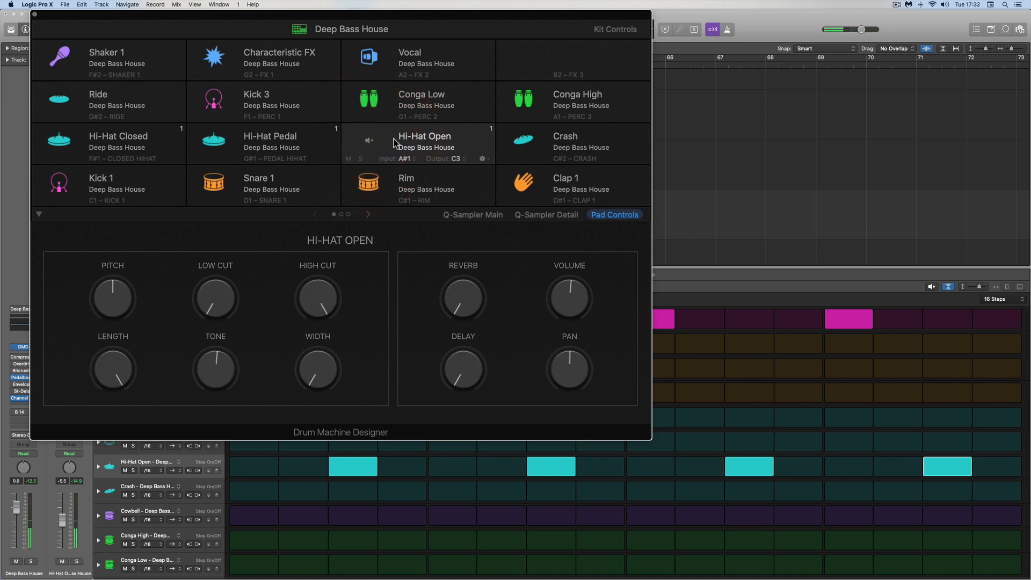
click(462, 212)
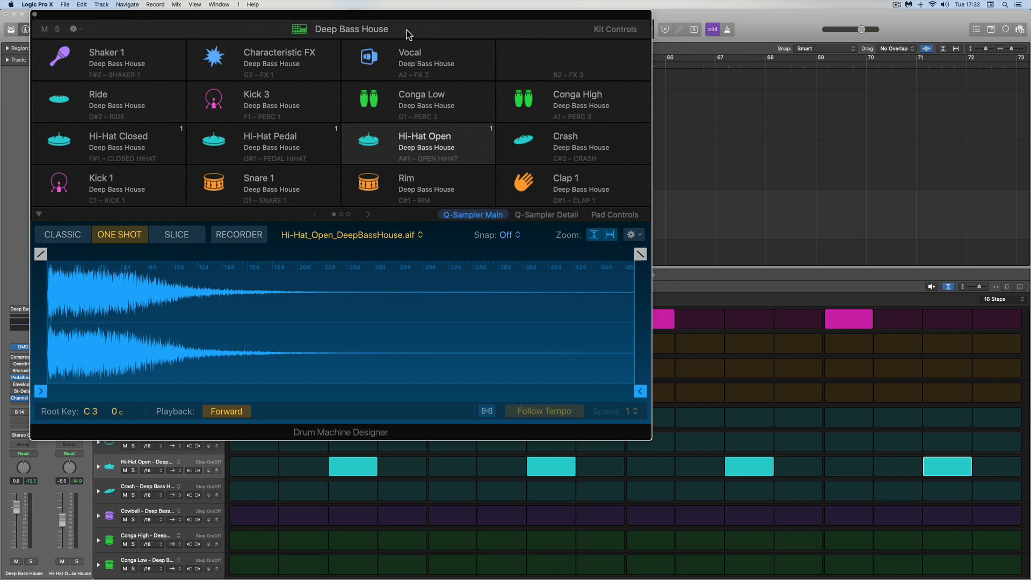
Move Drum Machine Designer aside, expand the Deep Bass House track stack and look through its individual drum subtracks.
drag(446, 30, 714, 30)
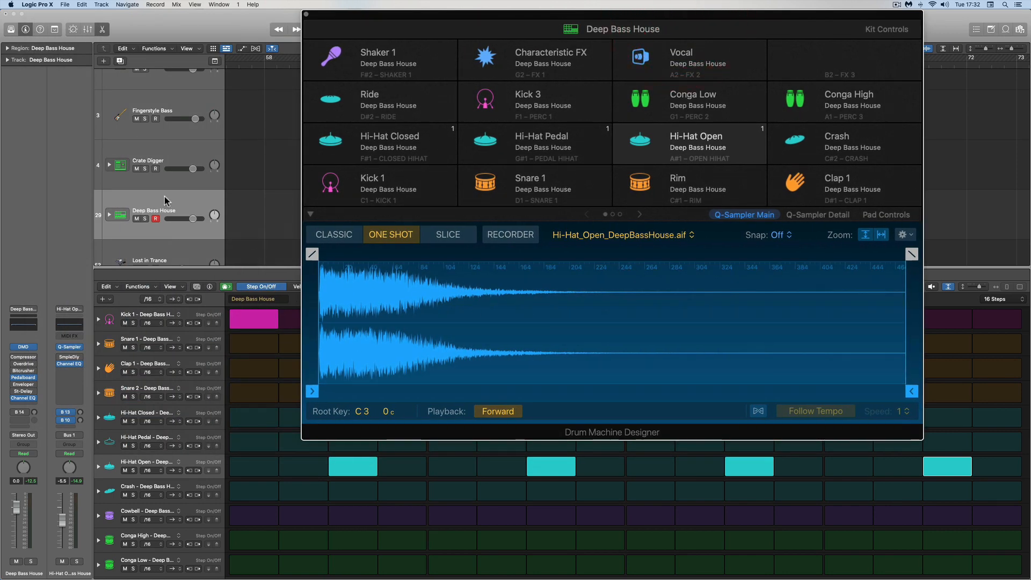
click(109, 215)
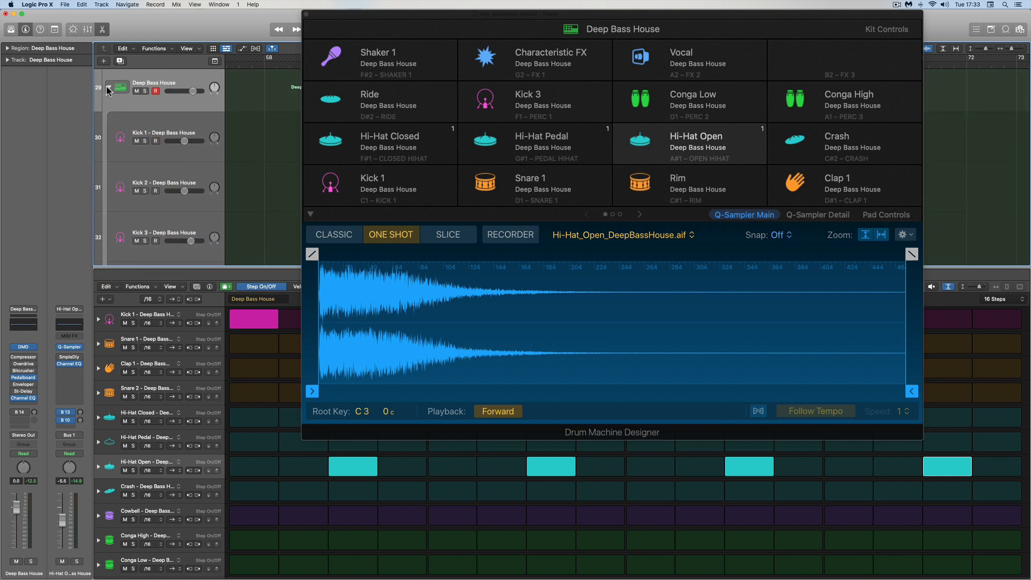
click(108, 87)
click(109, 100)
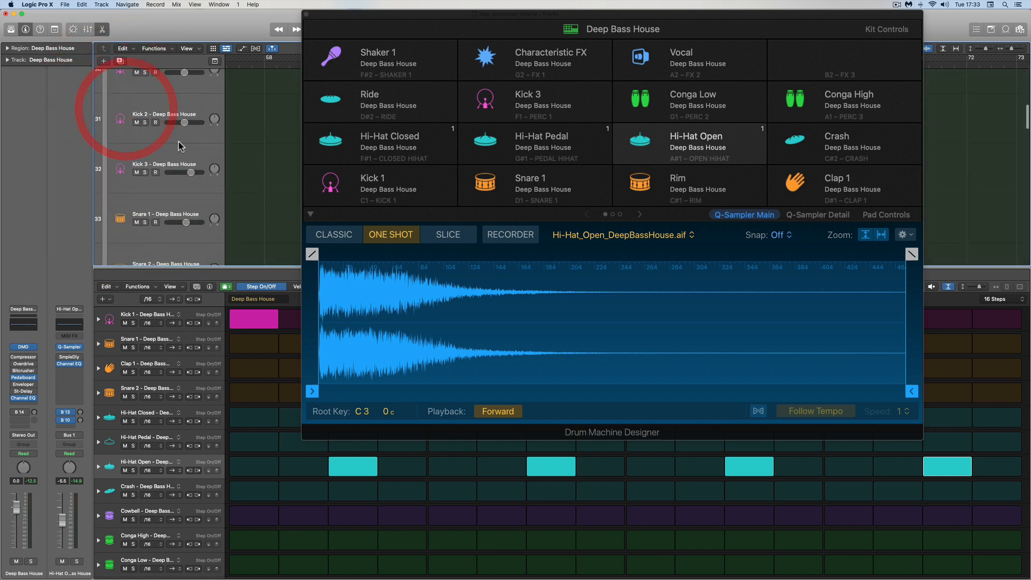
scroll(179, 140, down, 10)
scroll(179, 141, down, 3)
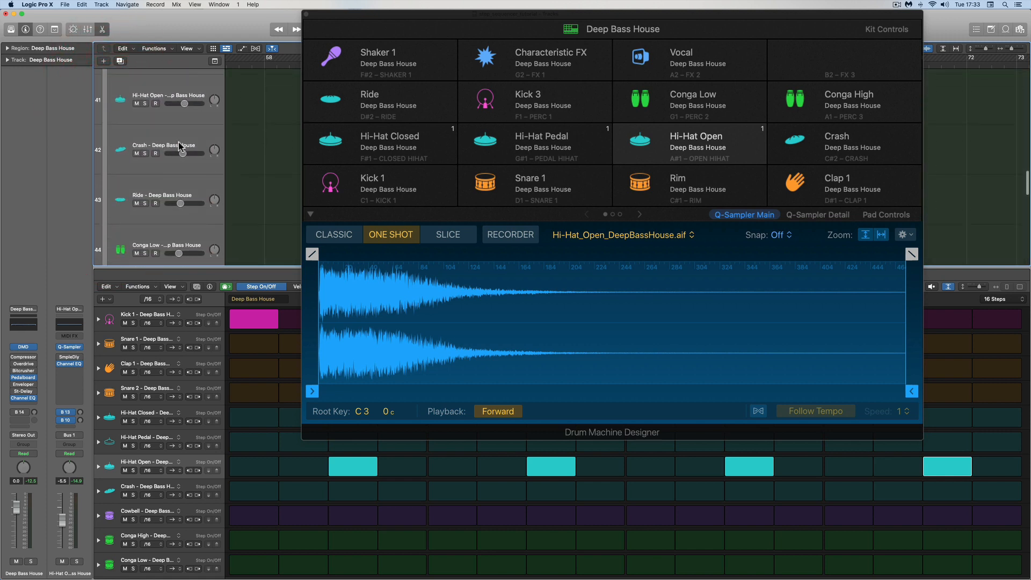
Audition the Hi-Hat Open pad, then select its subtrack and view its Q-Sampler plug-in before closing that window.
click(640, 144)
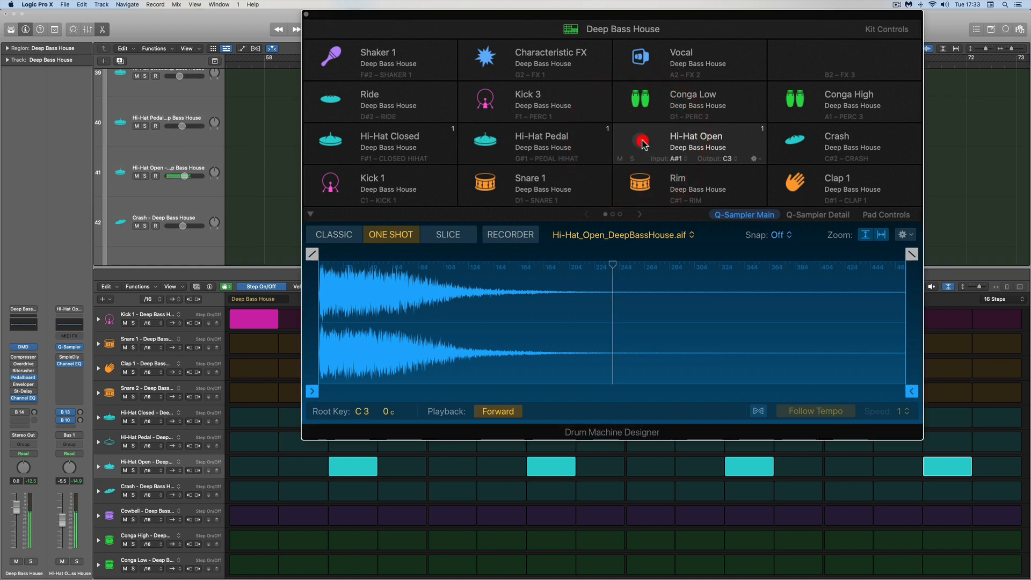
click(640, 143)
click(149, 157)
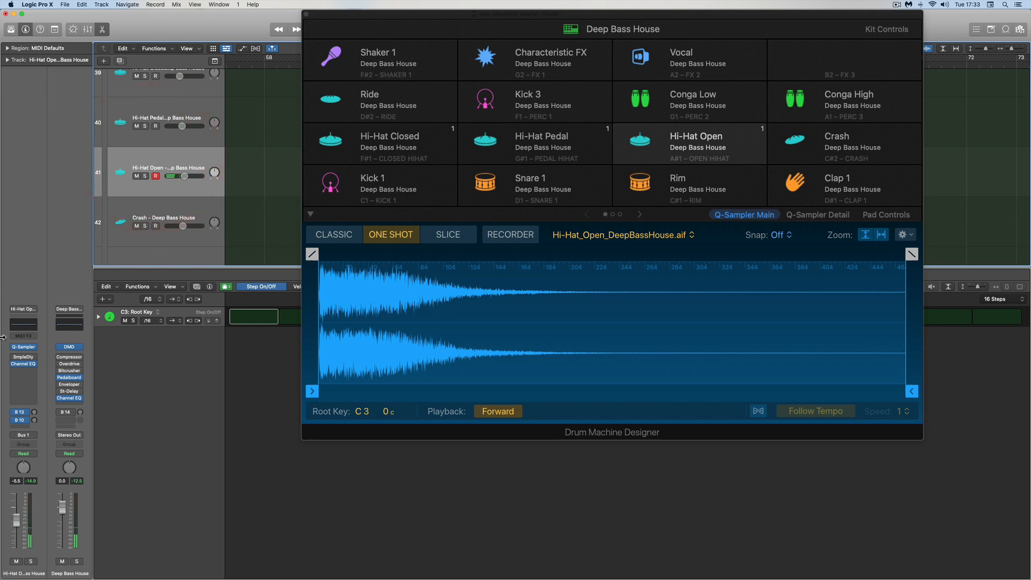
click(23, 348)
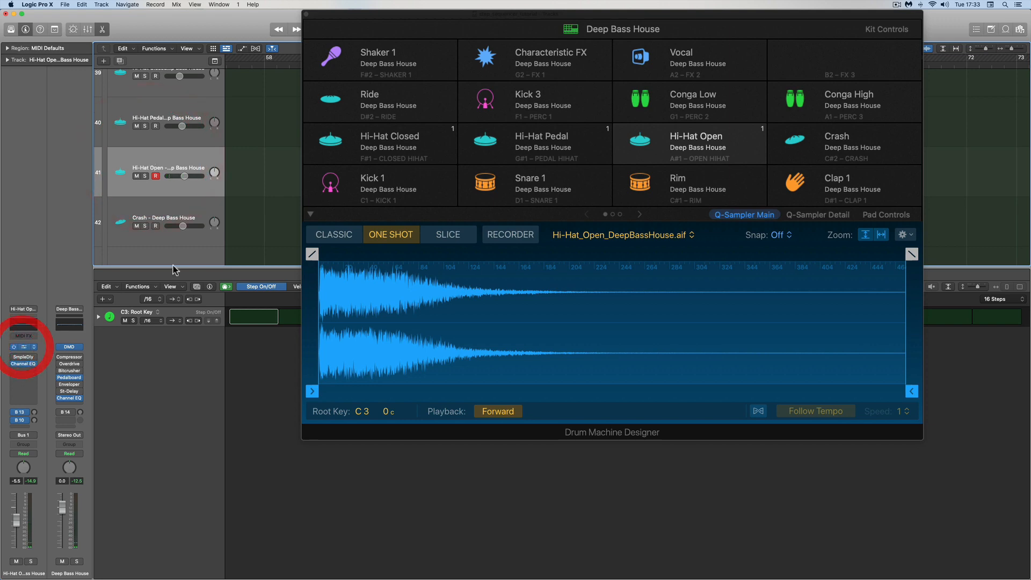
drag(480, 132, 252, 354)
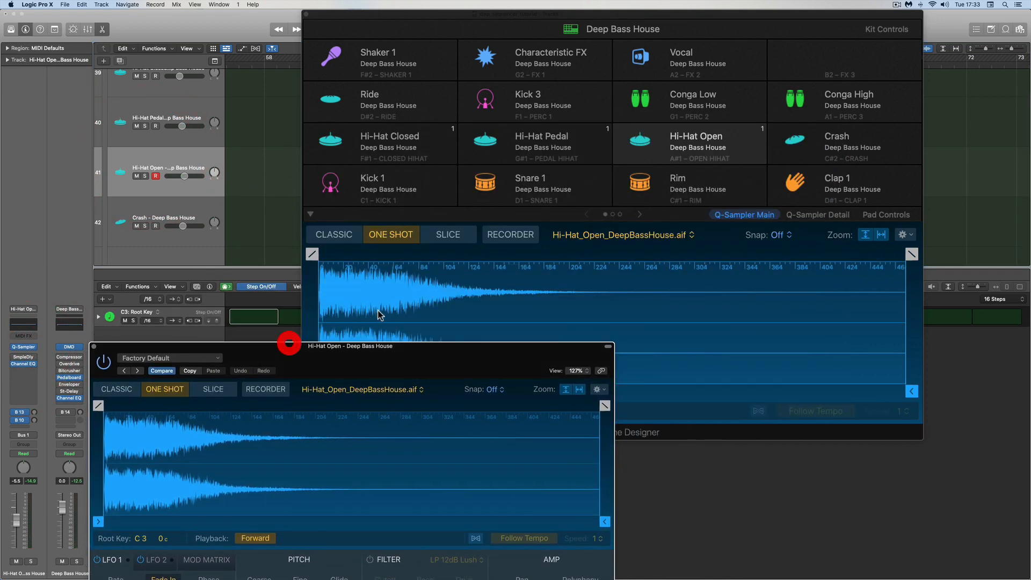
click(92, 348)
Reselect the main Deep Bass House track and collapse its track stack.
scroll(185, 129, up, 10)
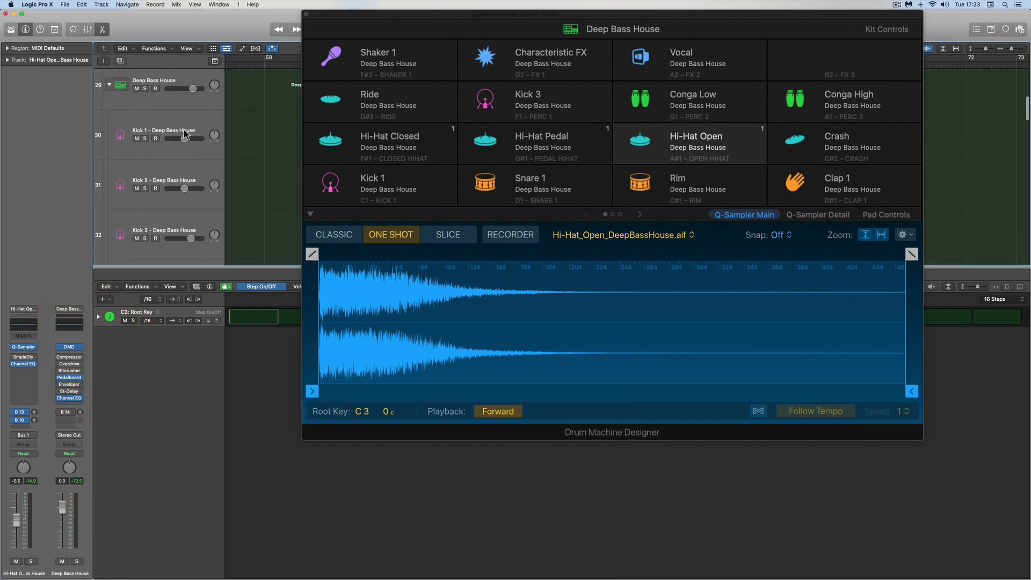
scroll(184, 130, up, 2)
click(165, 122)
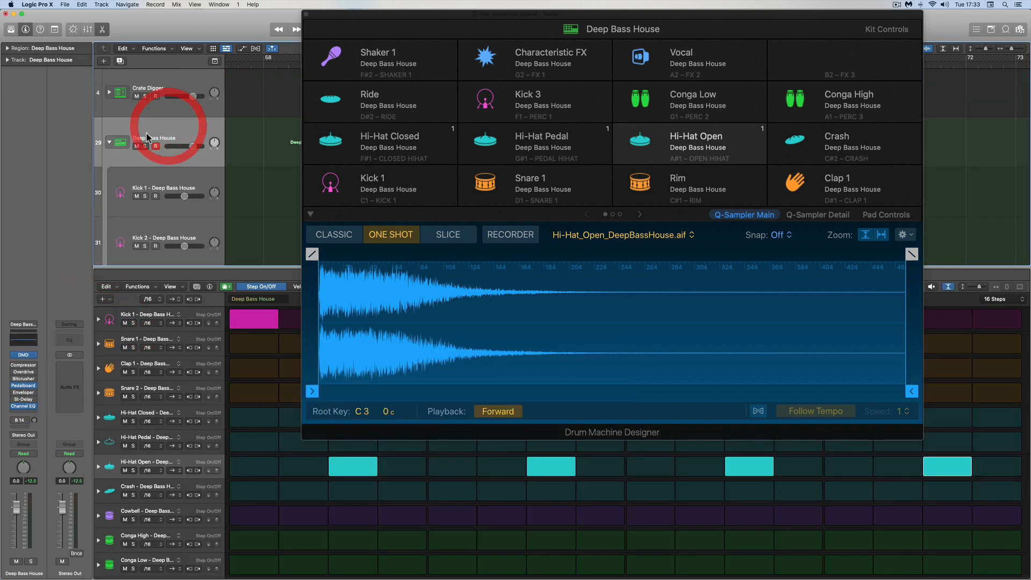
click(110, 144)
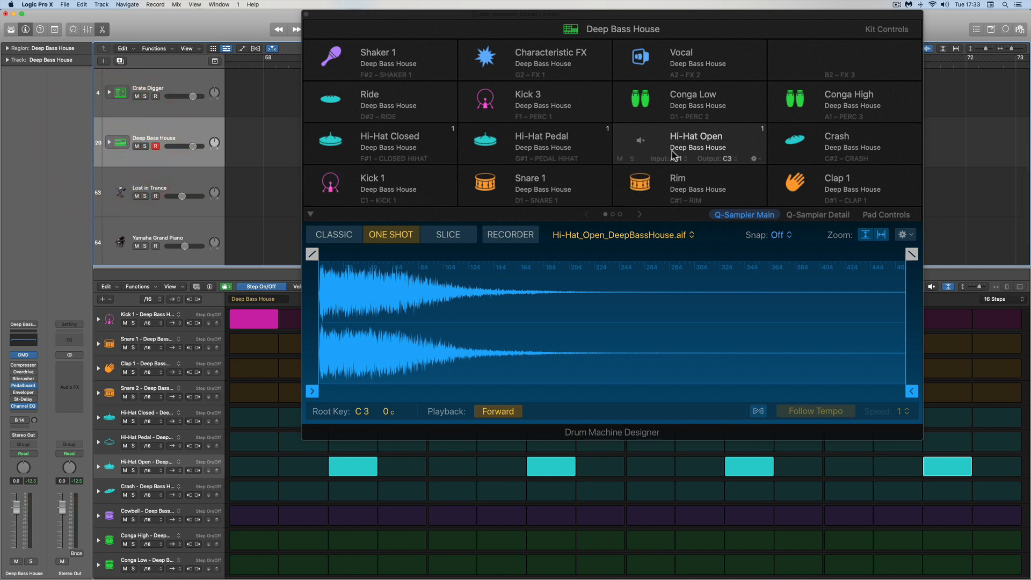
Audition the Hi-Hat Open pad and switch its Q-Sampler playback mode from One Shot to Classic.
click(640, 142)
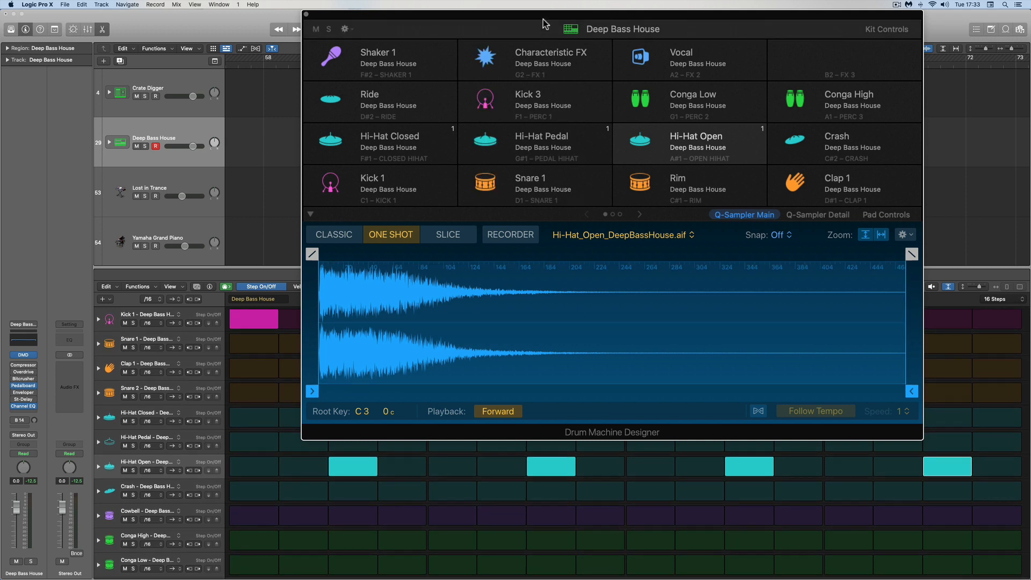
drag(540, 12, 509, 12)
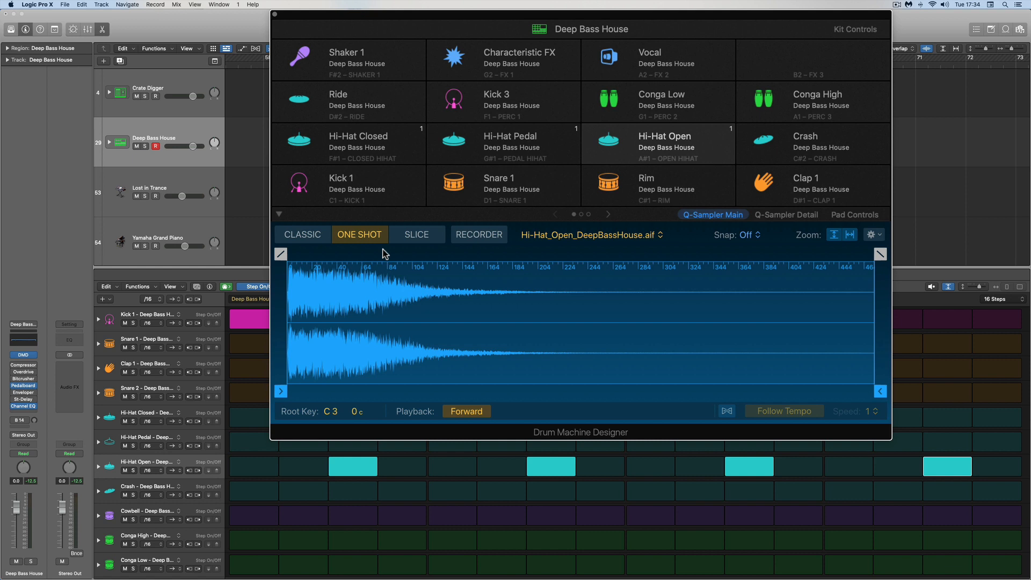
click(340, 279)
click(298, 235)
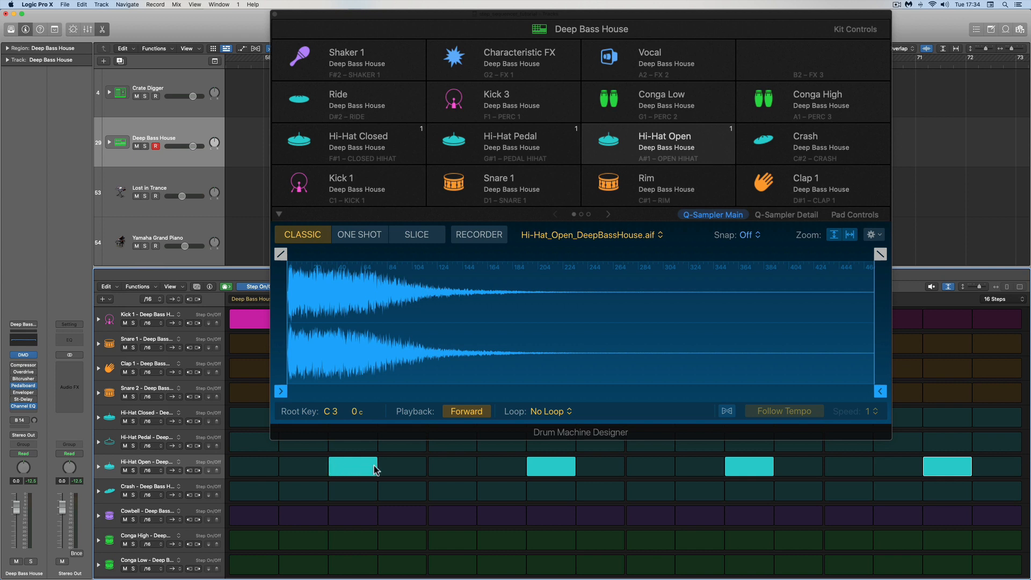
Switch the Step Sequencer to Gate editing, enlarge its rows and reduce the whole Hi-Hat Open row's gate to about half.
drag(834, 19, 201, 18)
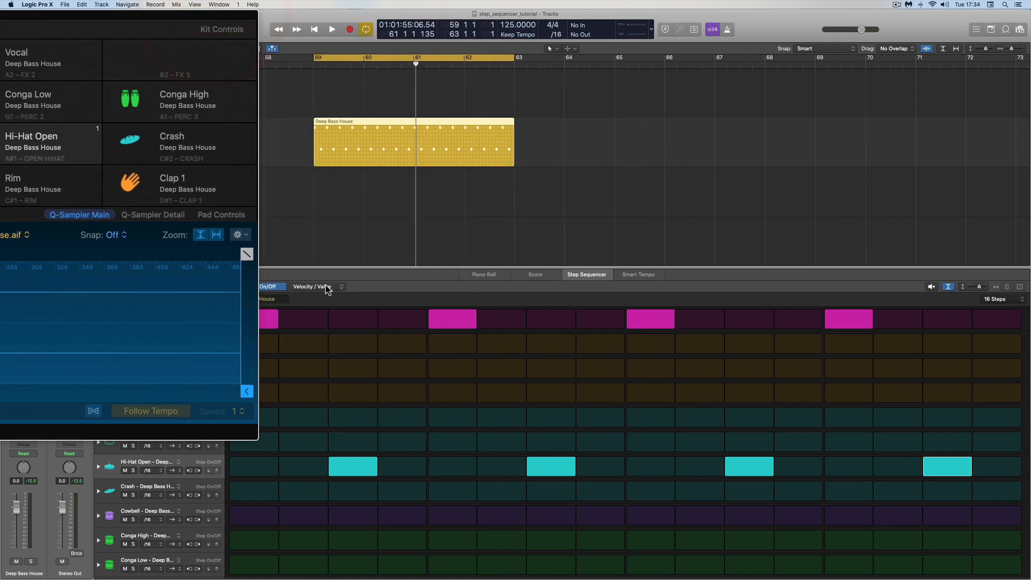
click(341, 288)
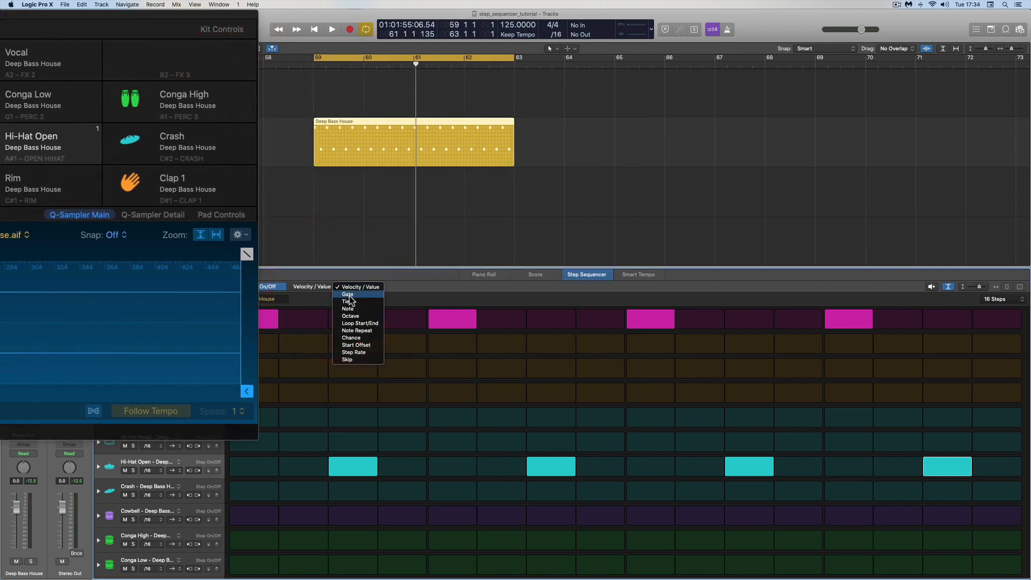
click(350, 296)
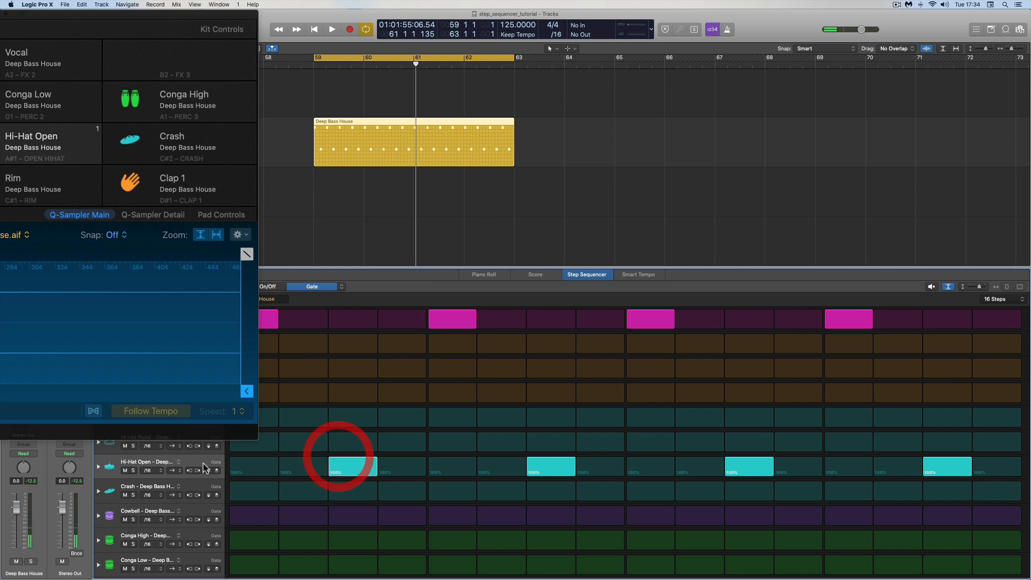
drag(979, 287, 986, 292)
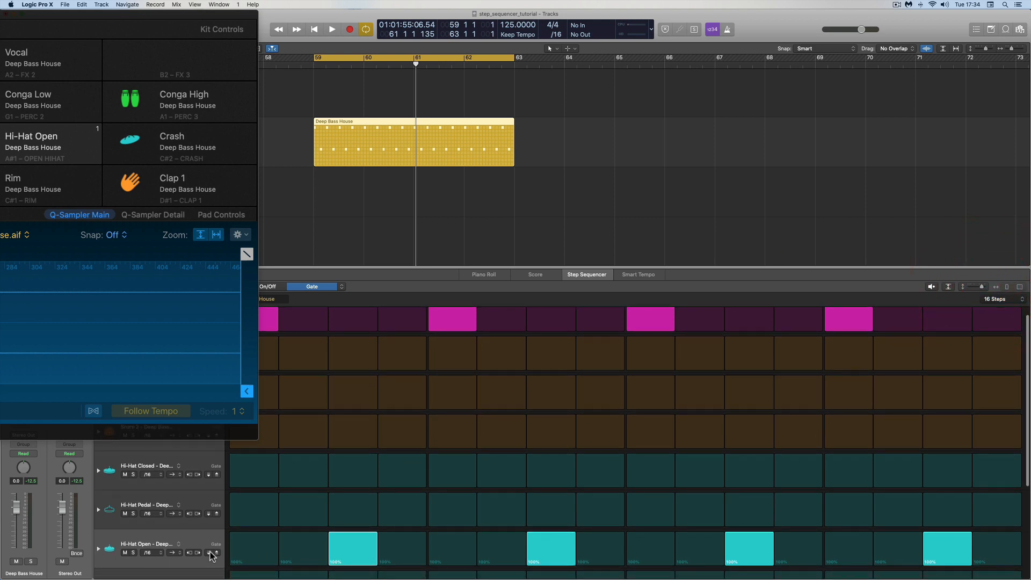
drag(211, 555, 211, 576)
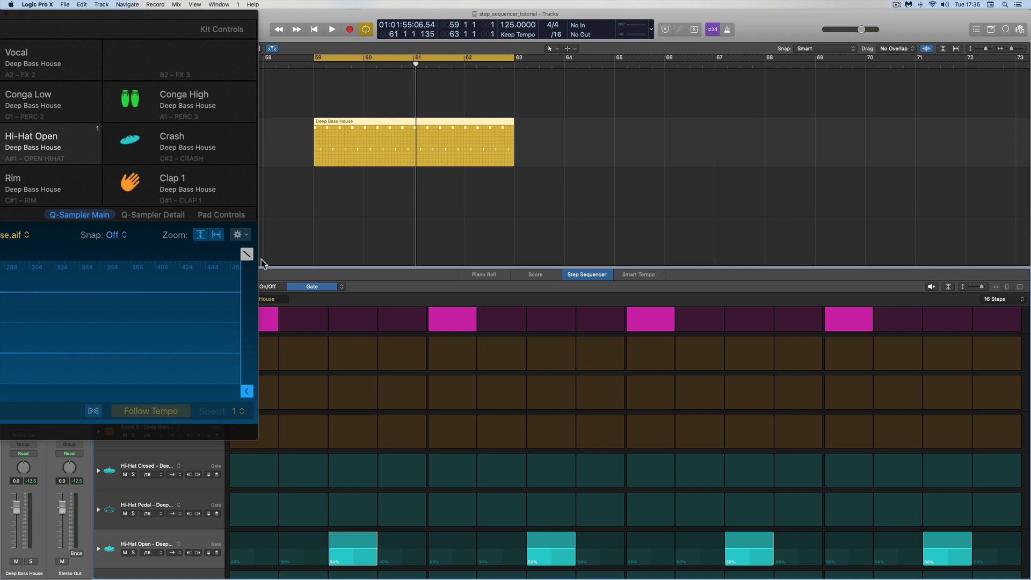
In Q-Sampler Detail, change the Hi-Hat Open amp envelope to ADSR with 0 ms decay, 100% sustain and 109 ms release.
drag(191, 21, 709, 5)
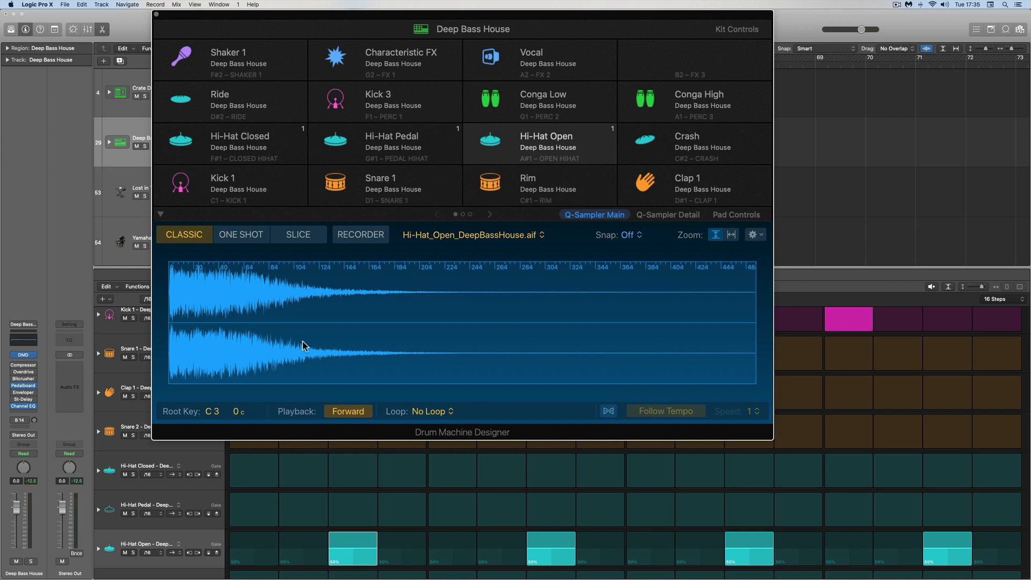
key(space)
click(672, 214)
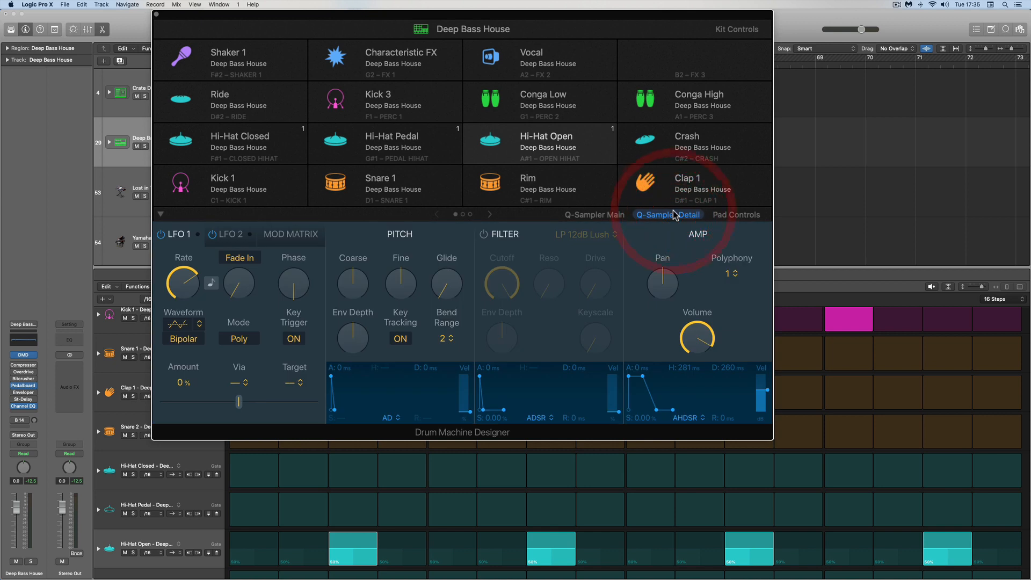
click(687, 417)
click(688, 419)
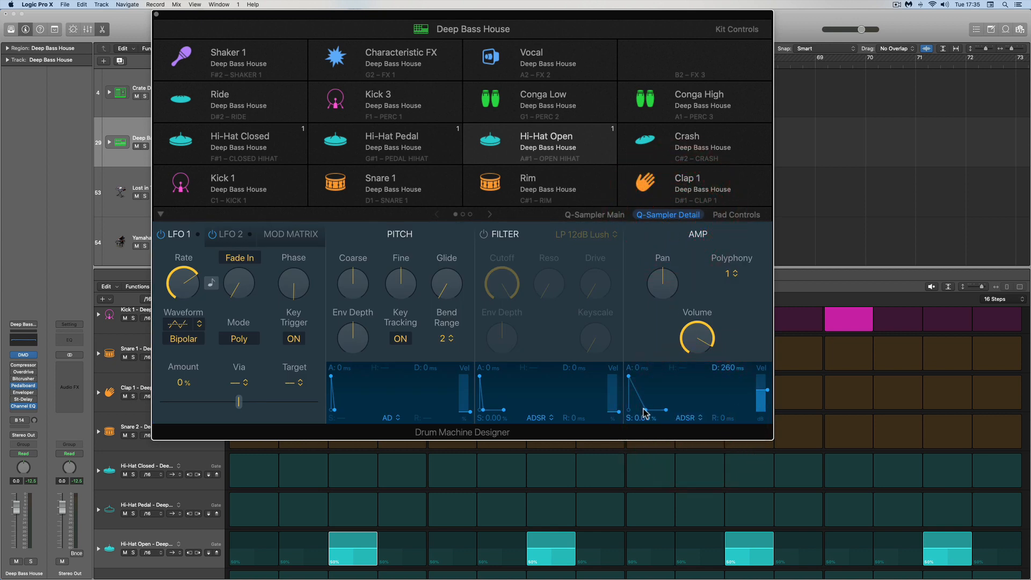
drag(646, 413, 644, 364)
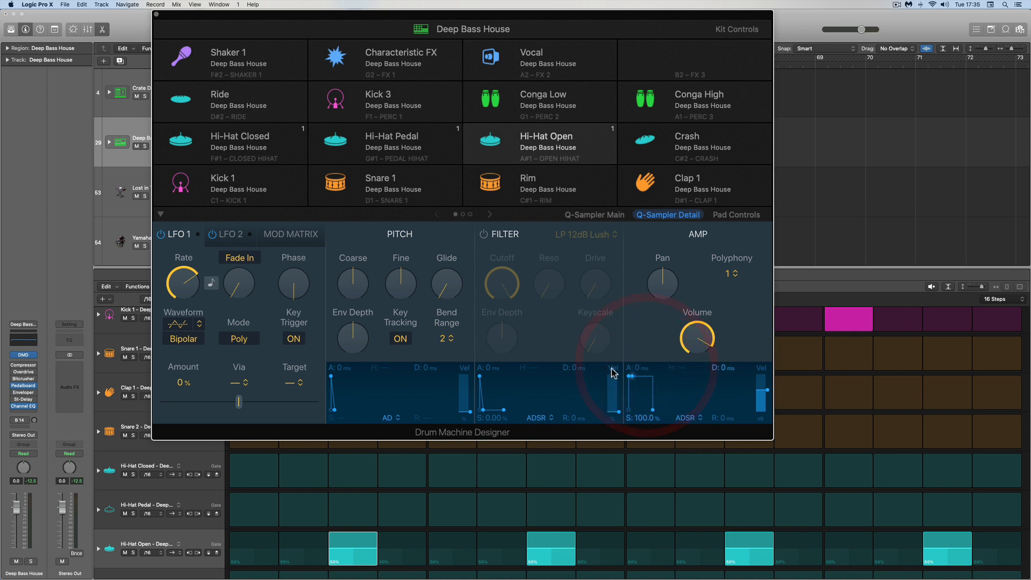
click(584, 366)
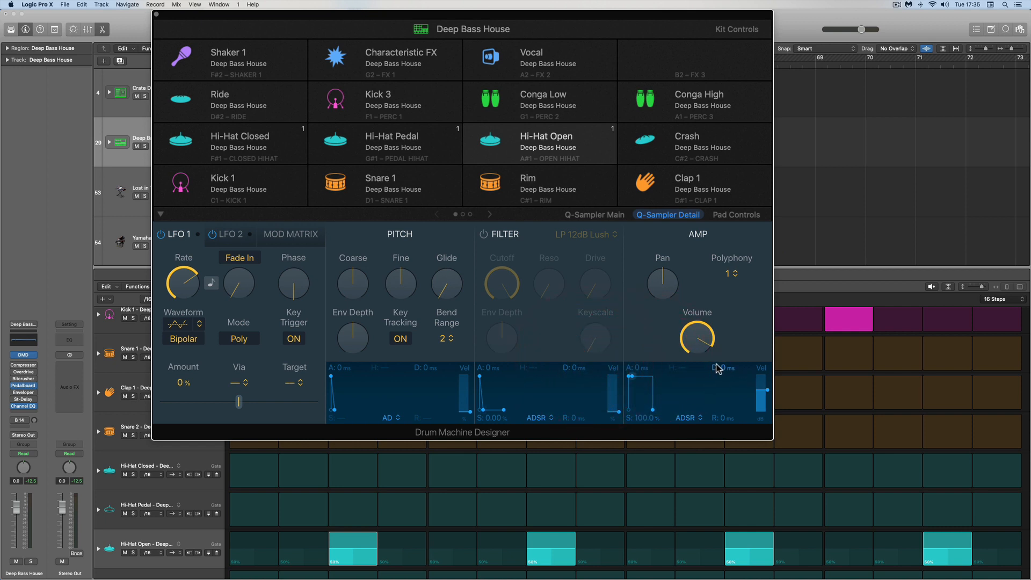
click(664, 412)
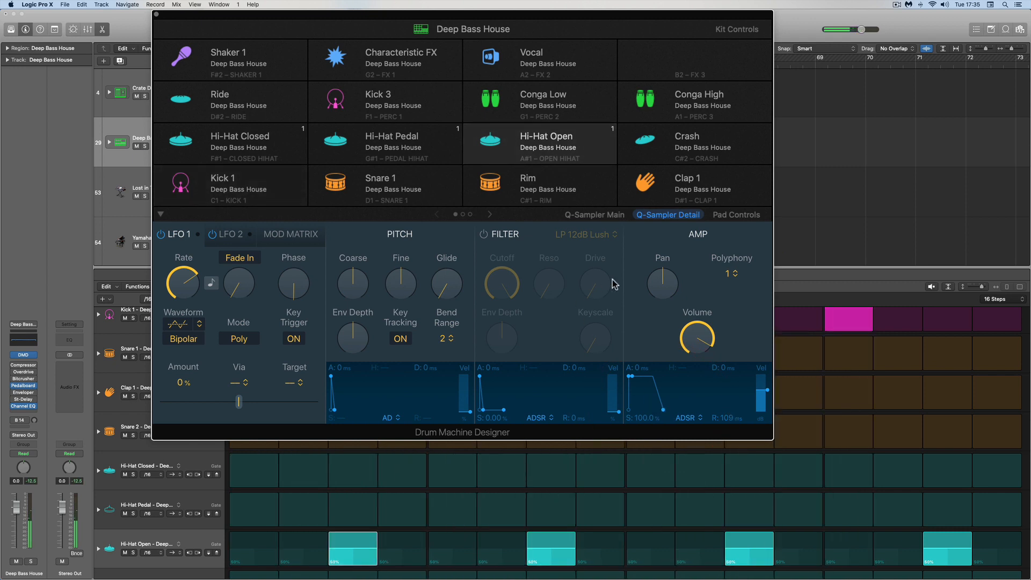
Return to Q-Sampler Main, shorten the Hi-Hat Open row's gate to a small fraction of the step and start playback.
click(588, 215)
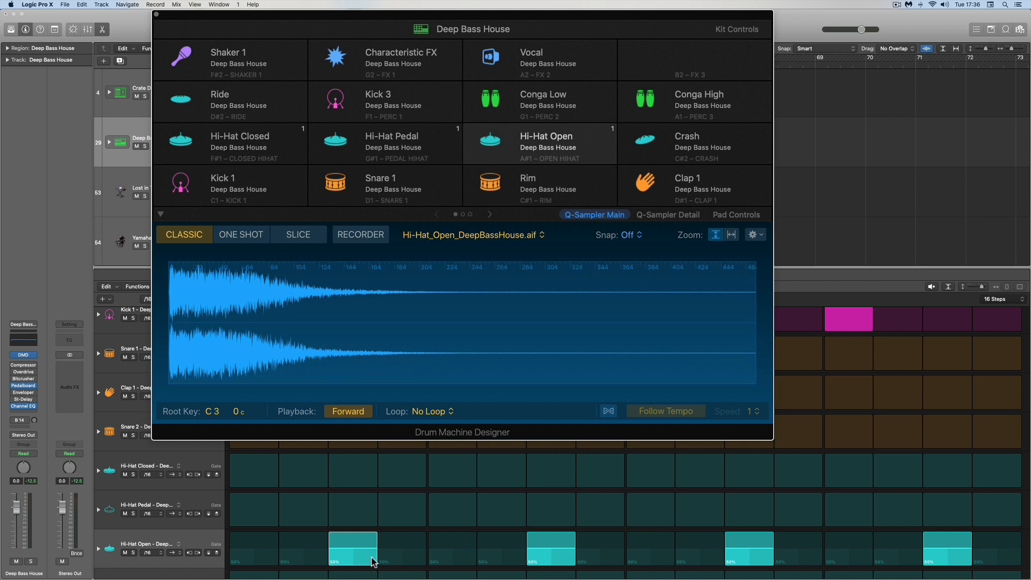
drag(214, 556, 211, 573)
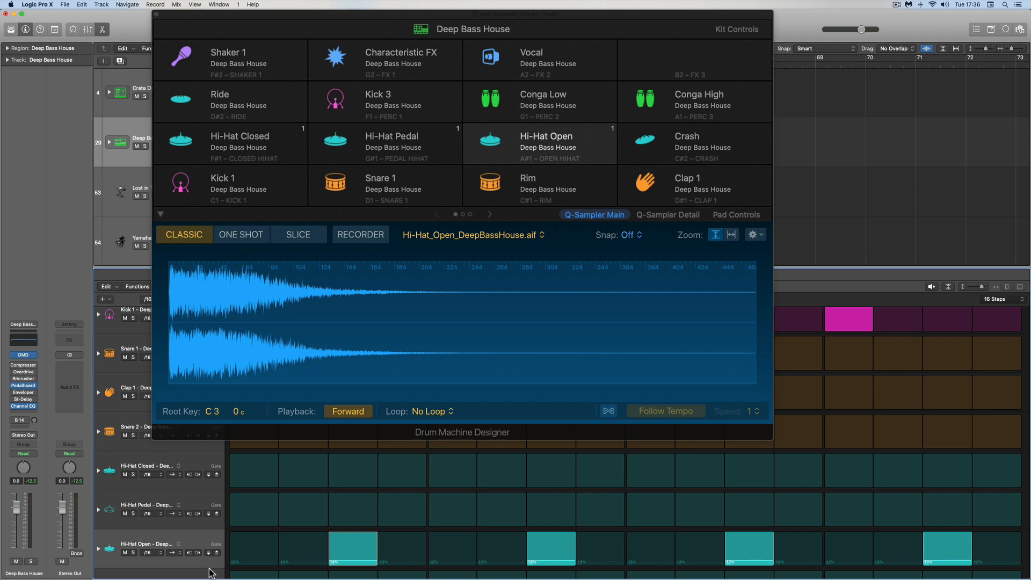
key(space)
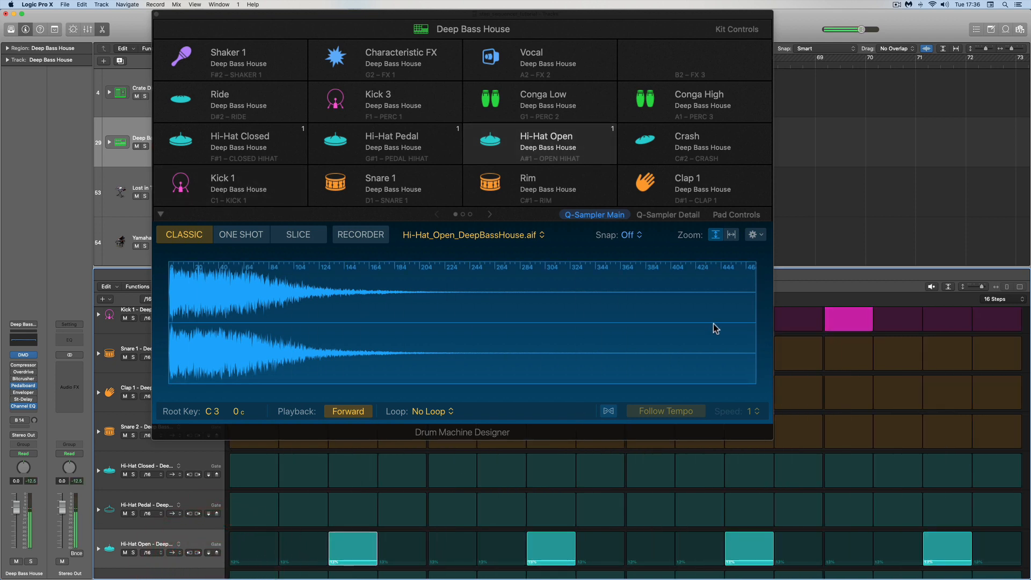
During playback, drop the Hi-Hat Open amp envelope's release to nearly zero, then raise it to about 89 ms.
click(668, 215)
drag(663, 410, 641, 411)
click(594, 214)
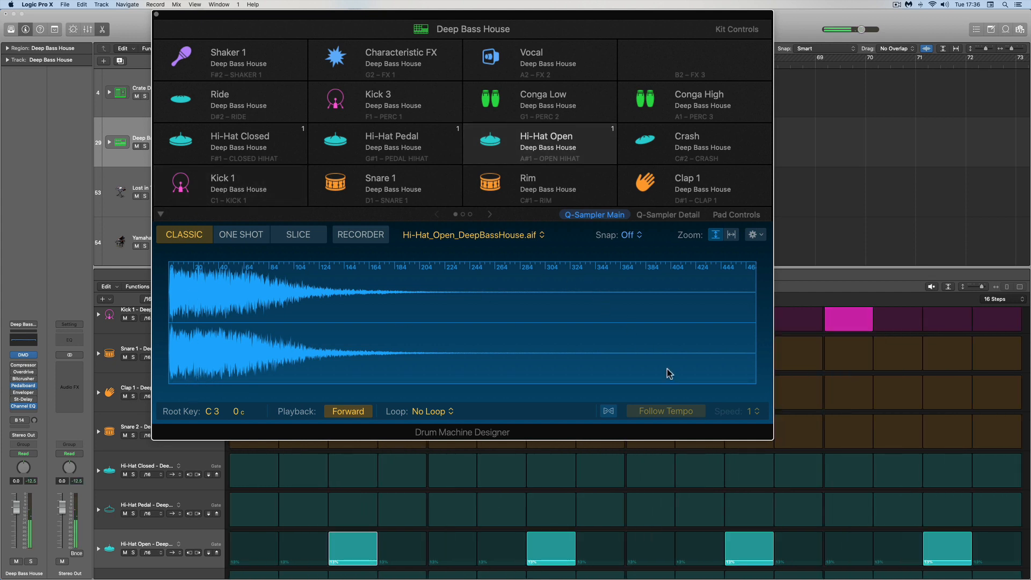
click(668, 214)
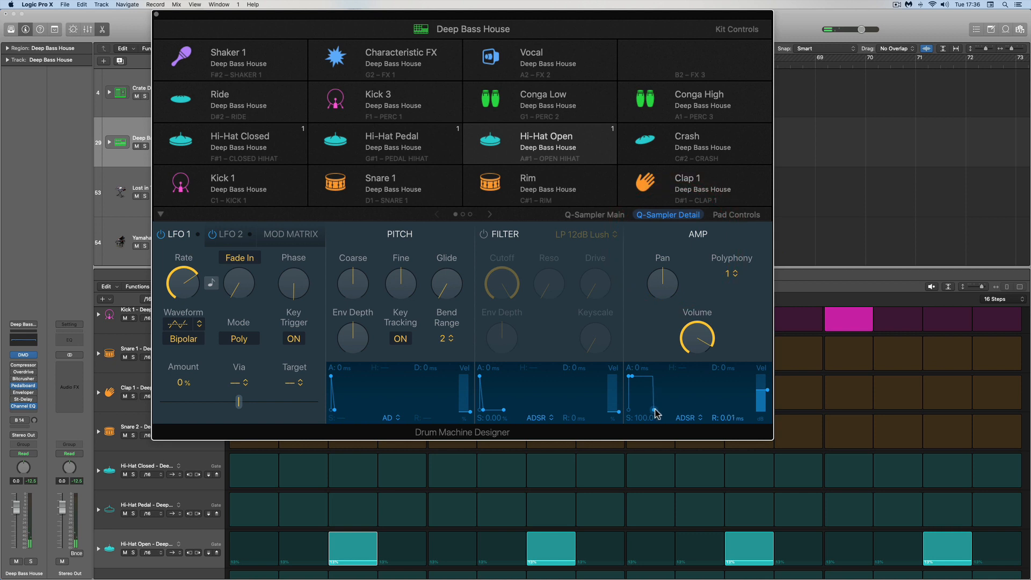
drag(662, 409, 664, 414)
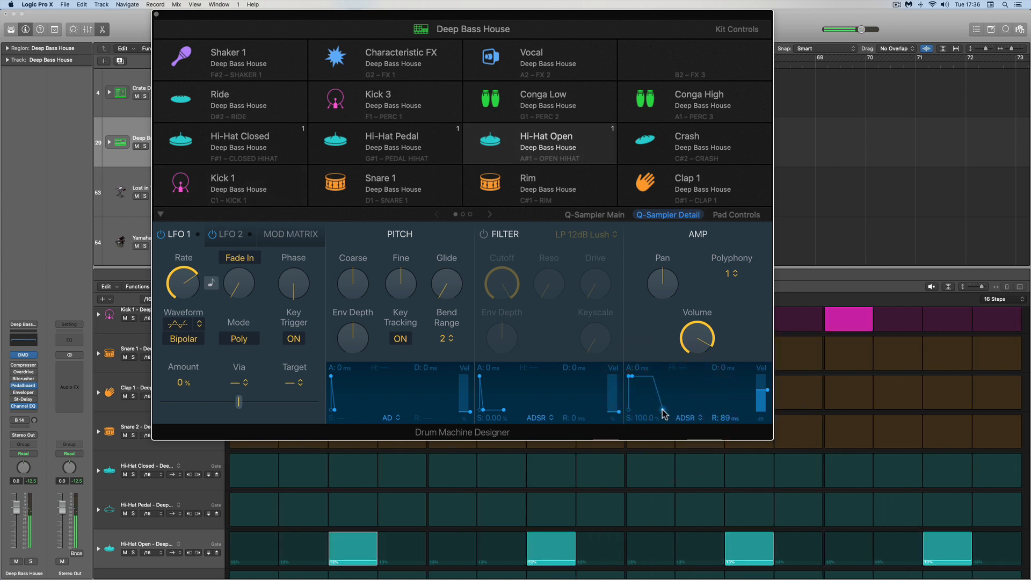
Set the Hi-Hat Open row's gate to 24% and its amp envelope release to 120 ms, then stop playback.
click(210, 551)
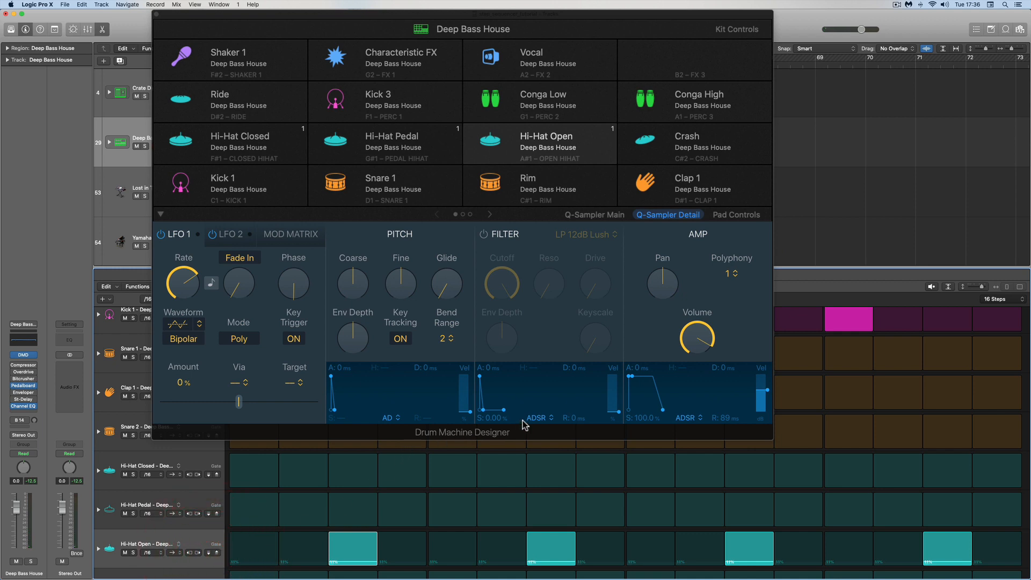
drag(662, 413, 662, 408)
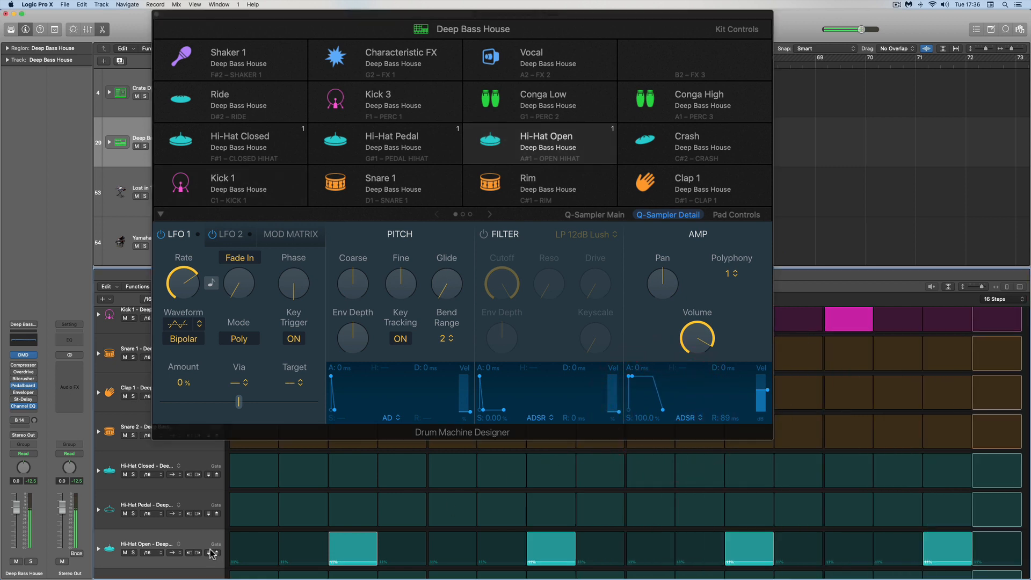
drag(213, 555, 214, 547)
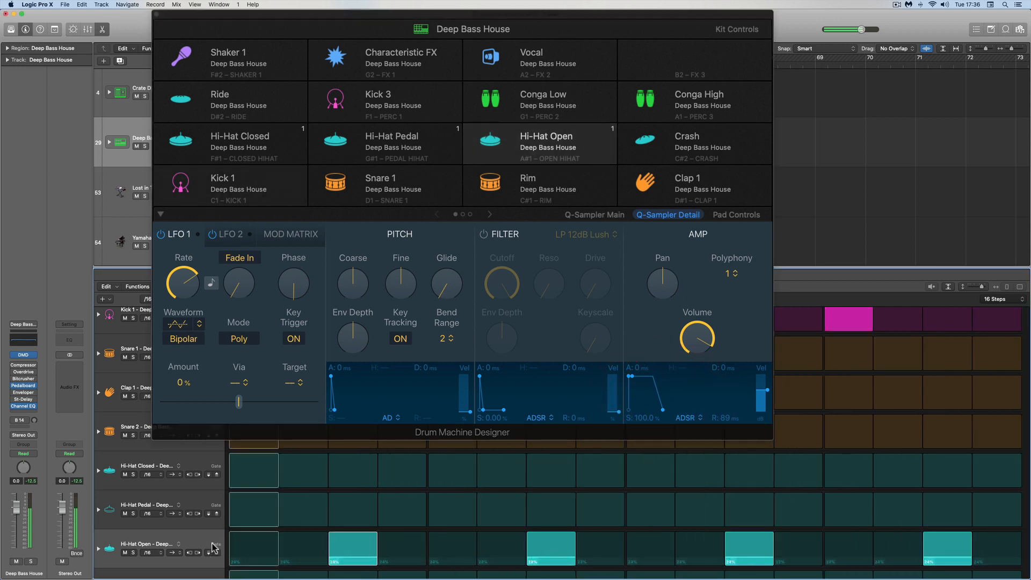
drag(662, 411, 659, 410)
key(space)
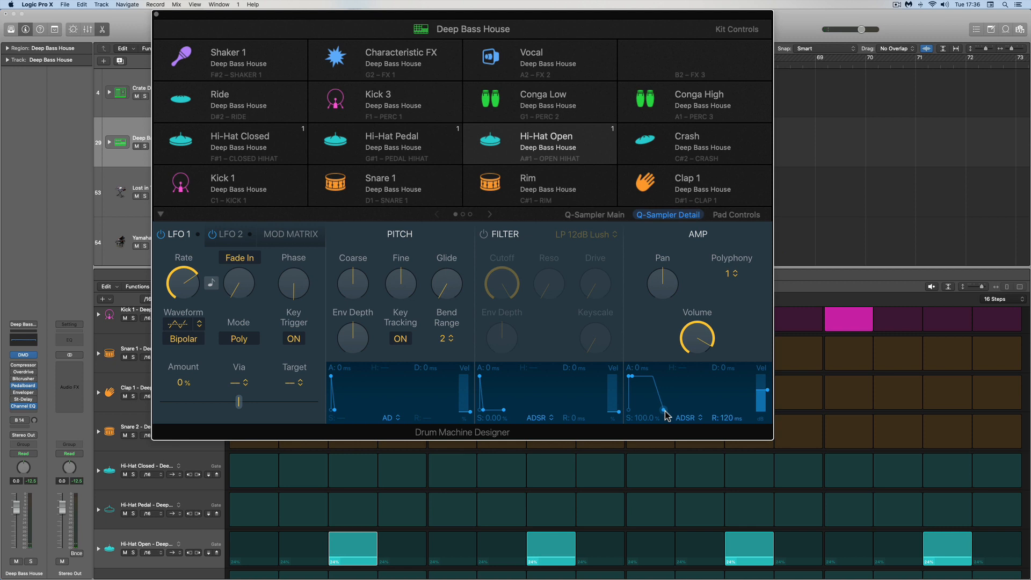
Reduce the Hi-Hat Open row's gate to a much smaller fraction of the step and start playback.
drag(665, 411, 665, 411)
click(209, 553)
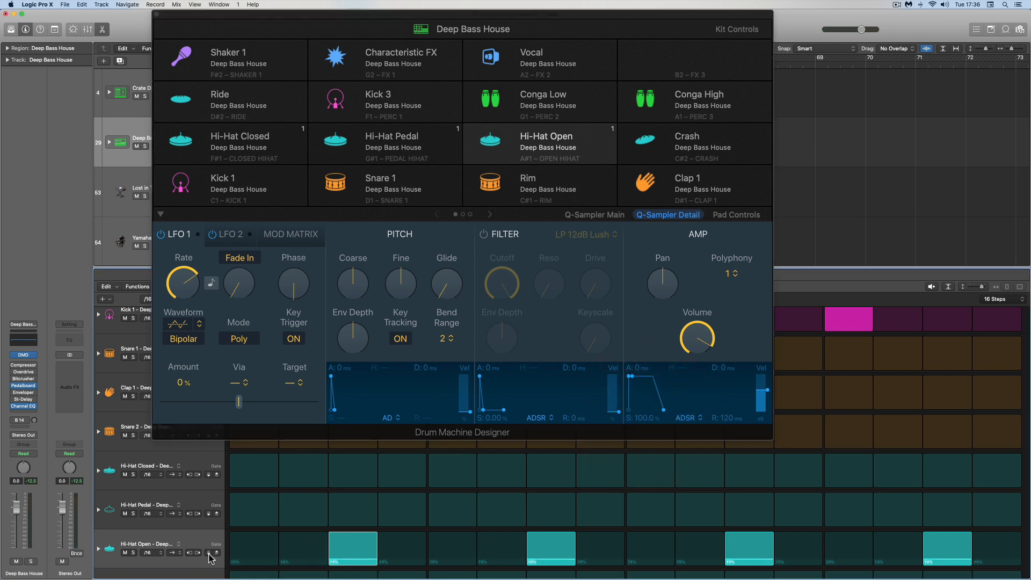
click(208, 553)
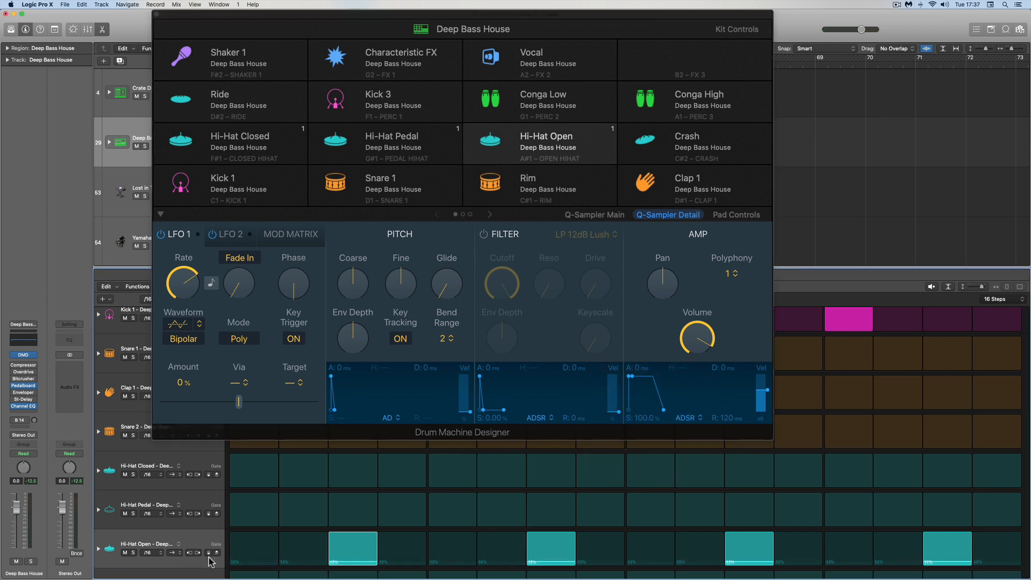
click(665, 412)
key(space)
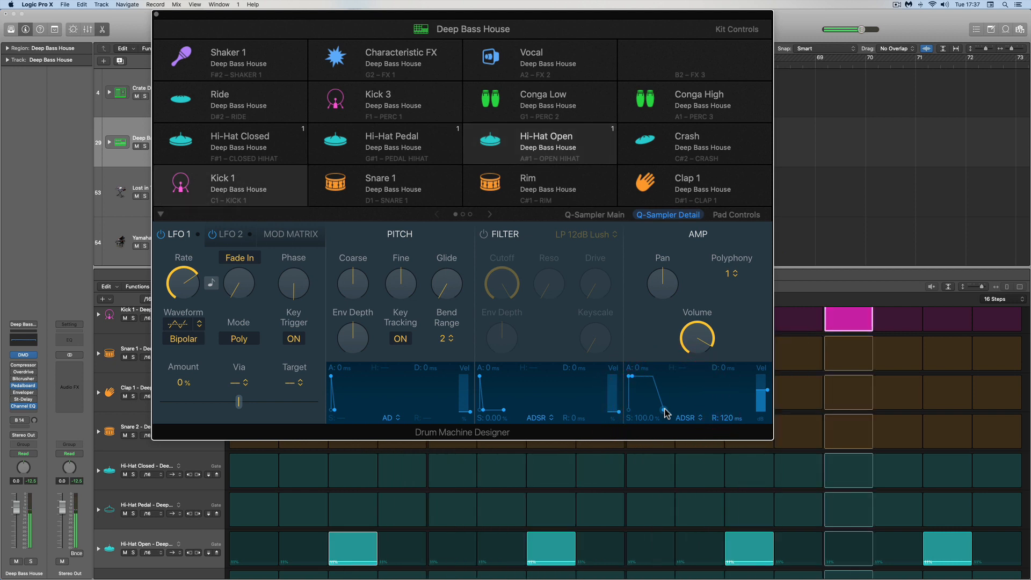
During playback, try different gate and amp release lengths for Hi-Hat Open, settling on about 19% gate and 60 ms release.
drag(665, 412, 662, 413)
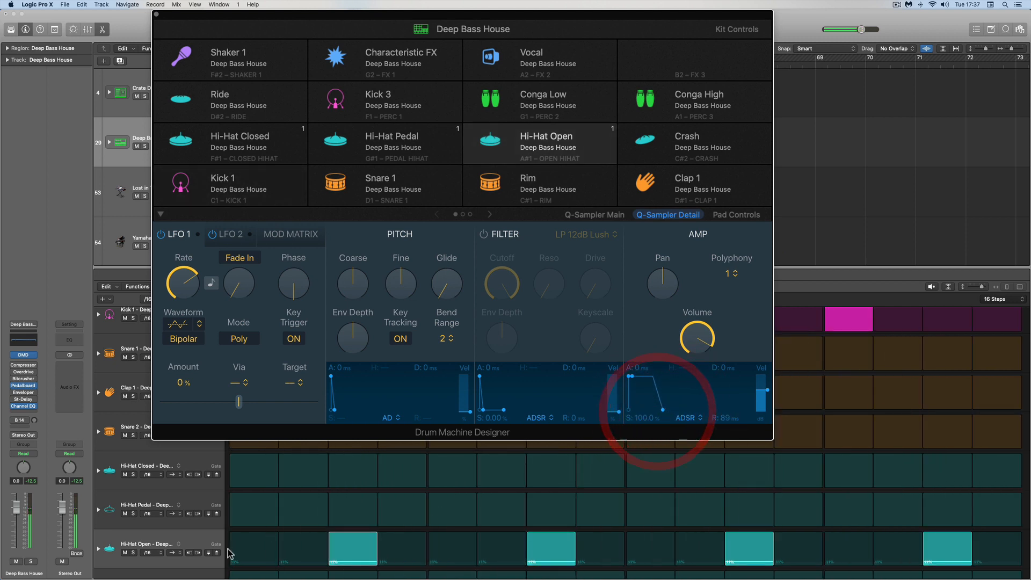
drag(217, 552, 219, 544)
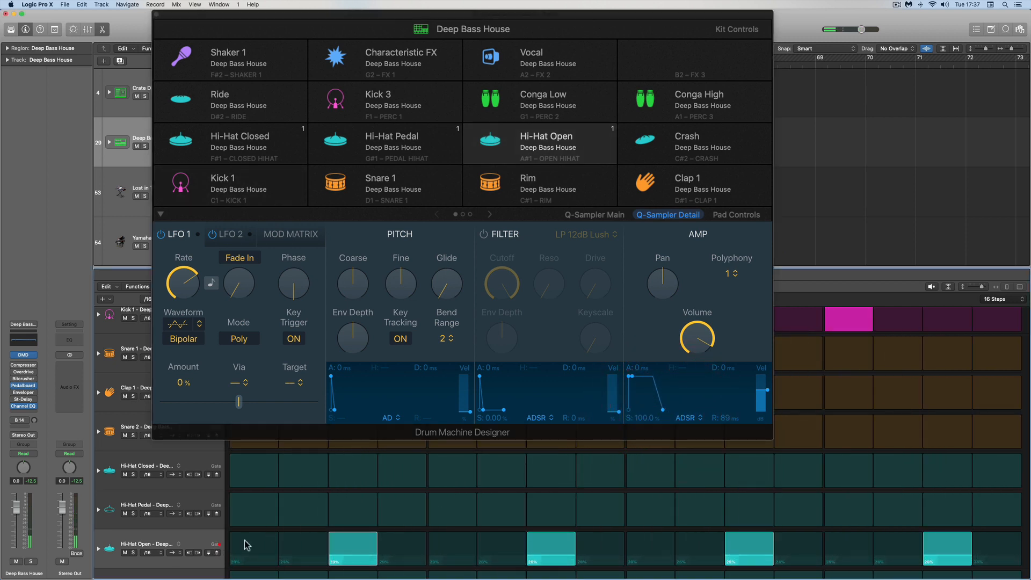
drag(662, 411, 663, 414)
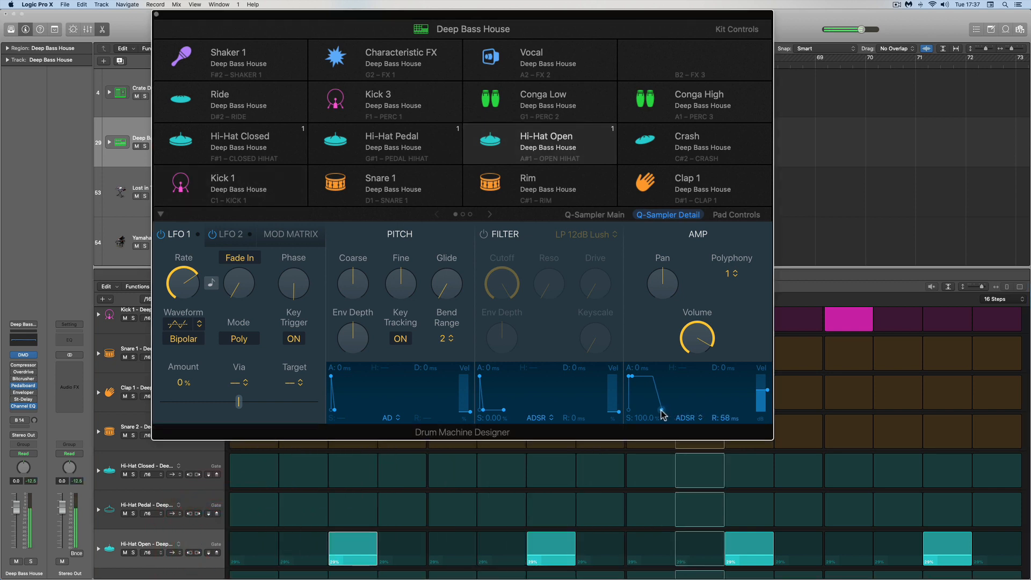
click(456, 462)
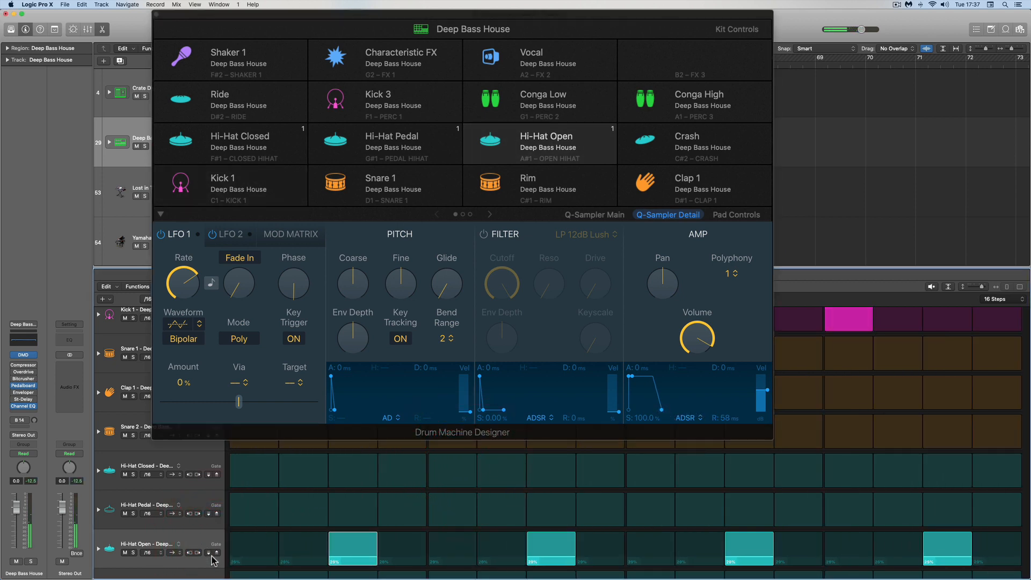
drag(212, 556, 213, 561)
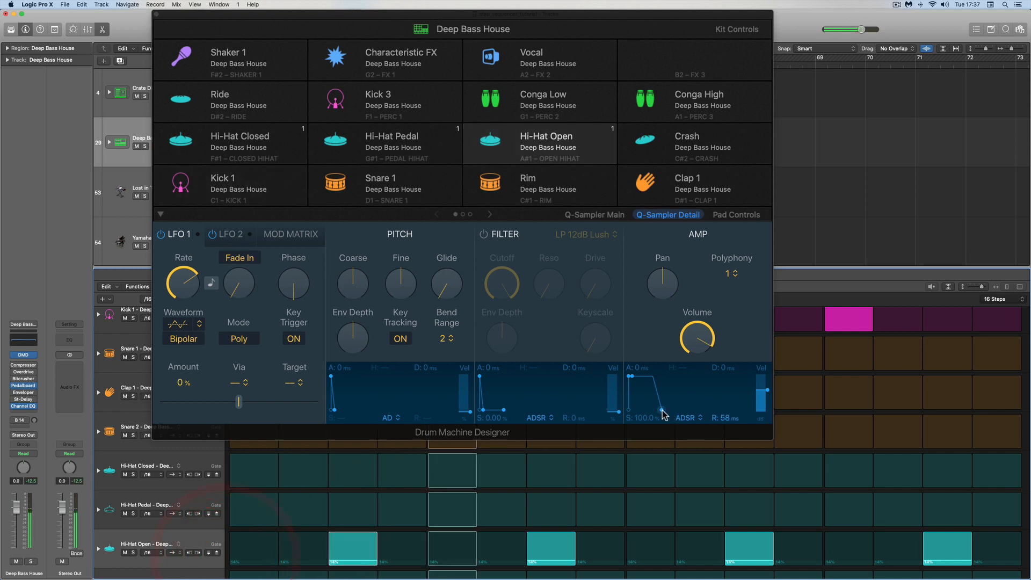
drag(665, 414, 665, 415)
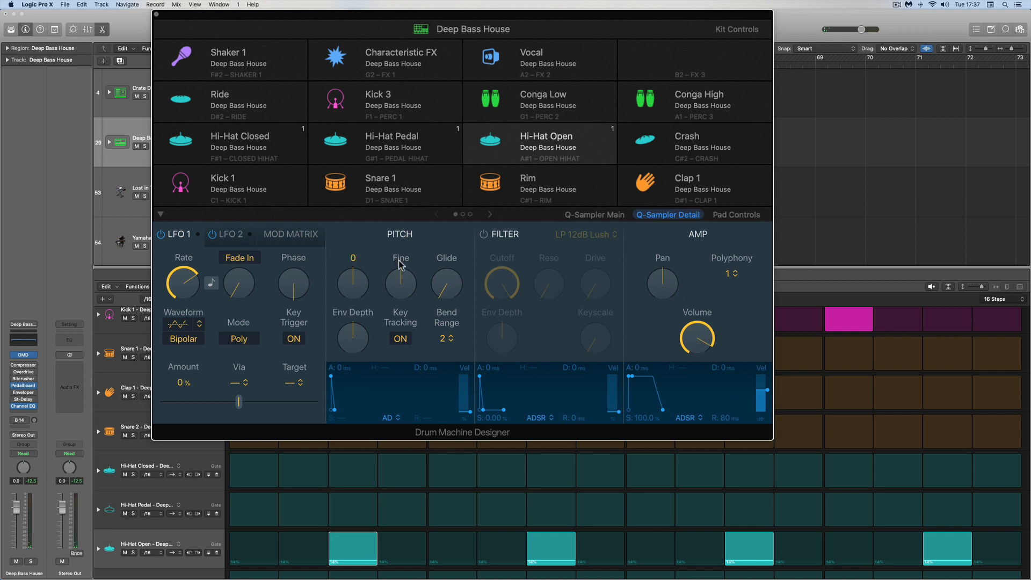
In the Hi-Hat Open Pad Controls, set the volume to -3.0 dB and the pitch to -3.
click(591, 215)
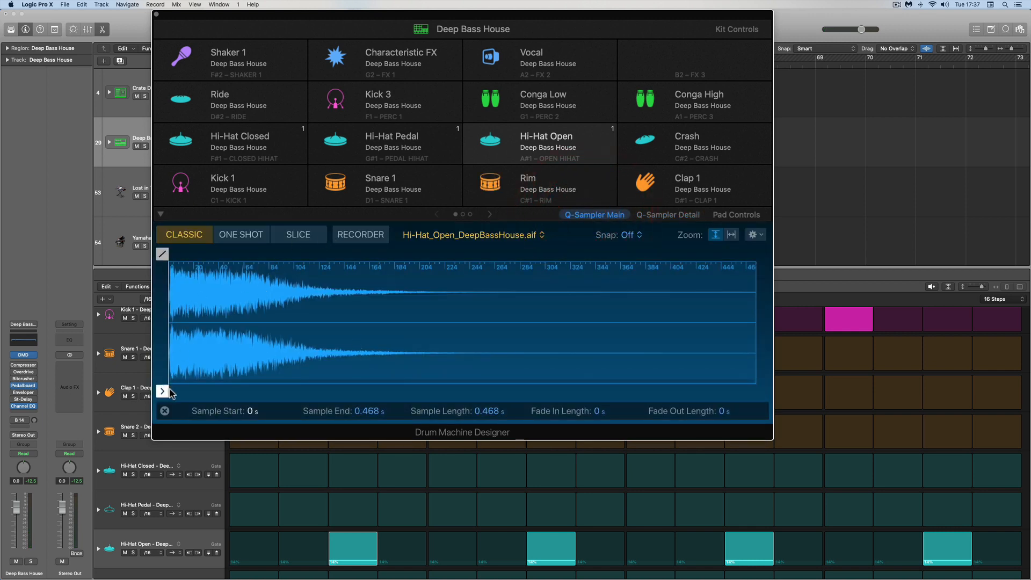
mouse_move(169, 391)
mouse_down()
mouse_move(221, 391)
mouse_move(143, 392)
mouse_up()
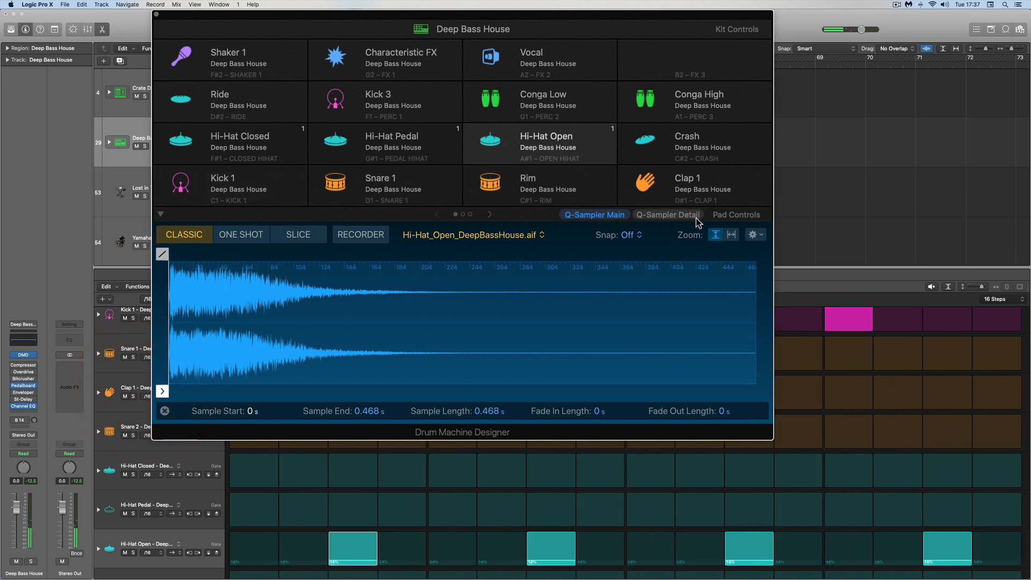
click(735, 215)
mouse_move(690, 289)
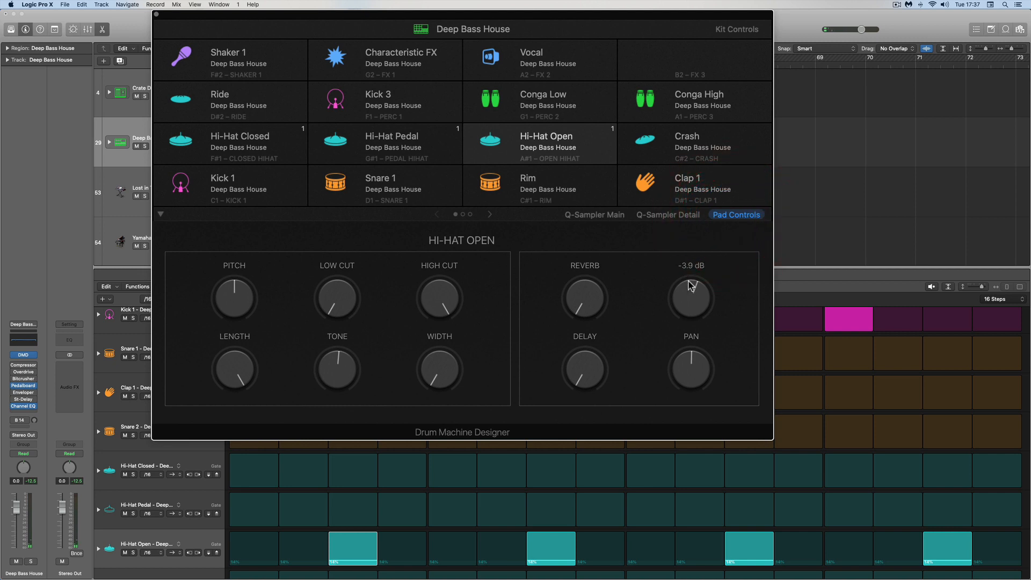
drag(692, 285, 692, 282)
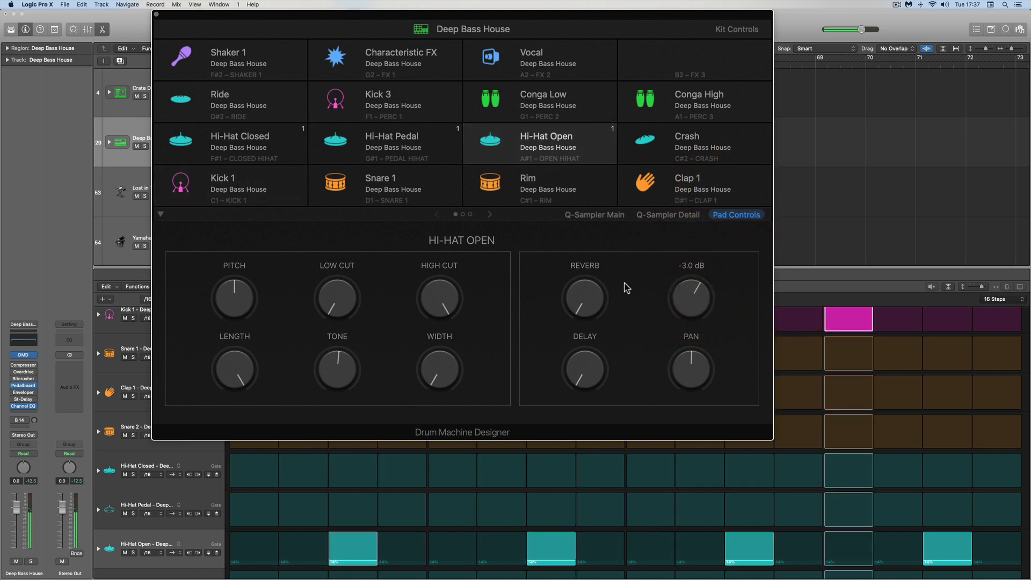
drag(246, 291, 238, 295)
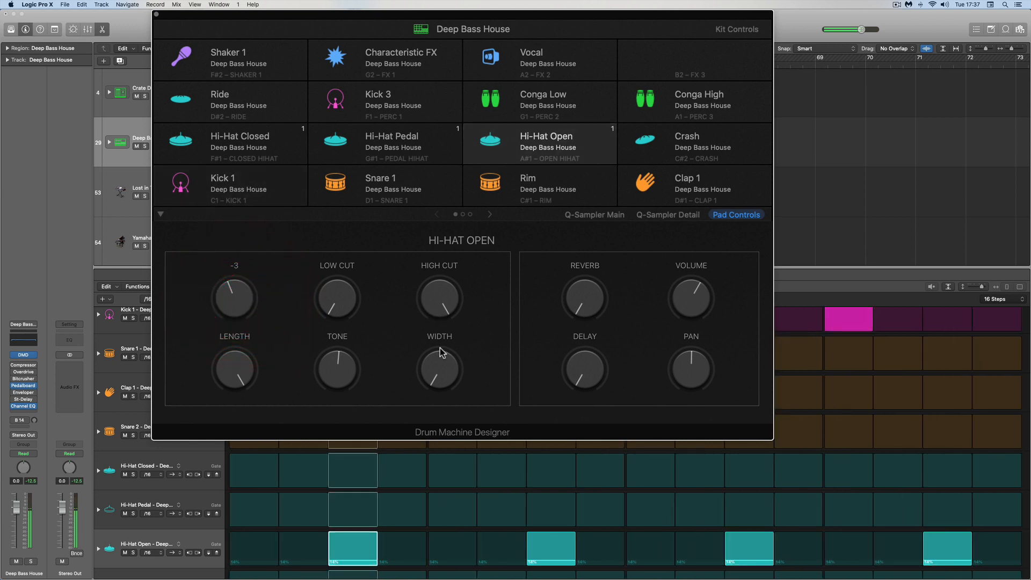
Return to Q-Sampler Detail and readjust Hi-Hat Open to an 89 ms amp release and a gate of about 19%.
click(594, 215)
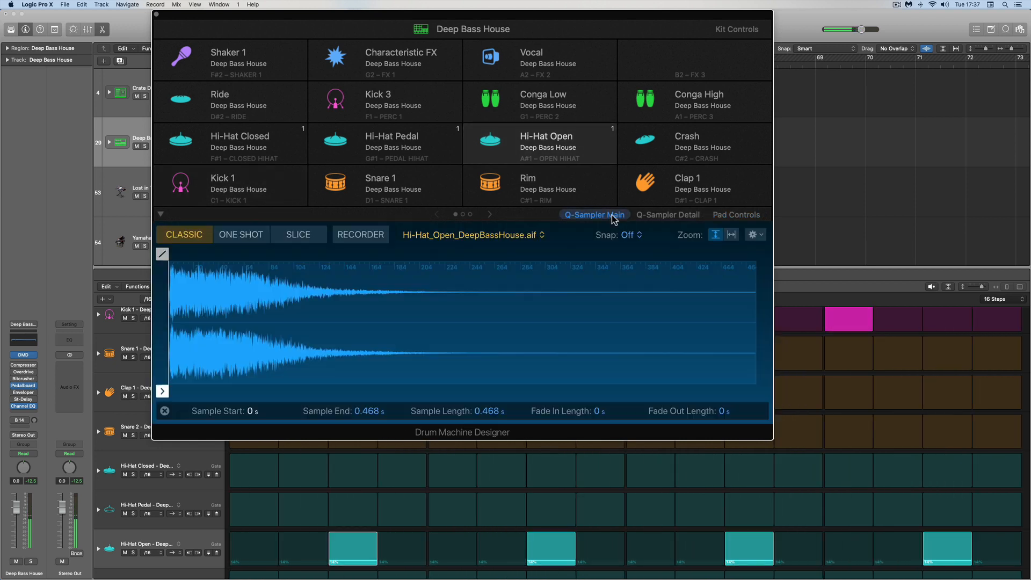
click(652, 216)
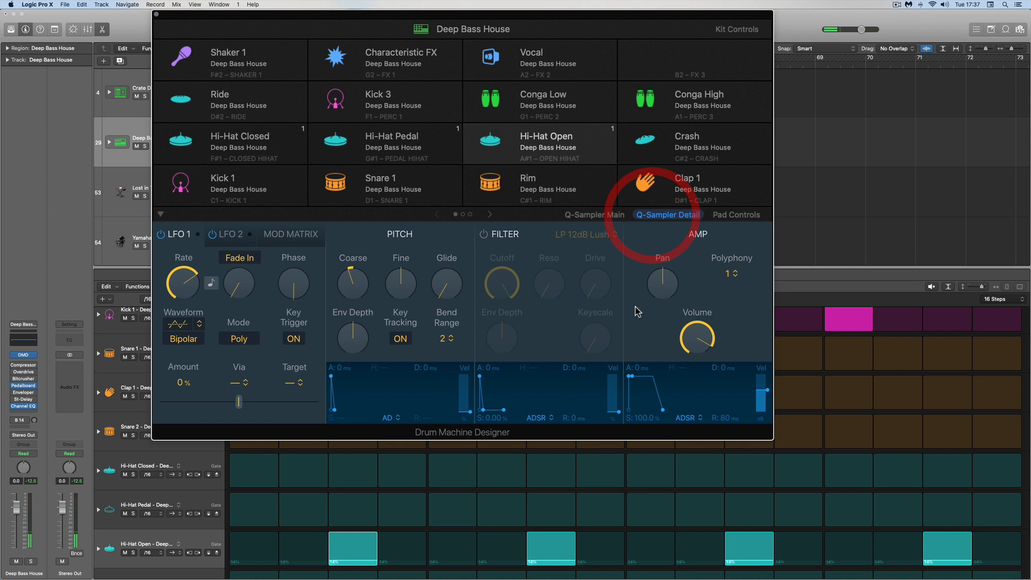
click(665, 414)
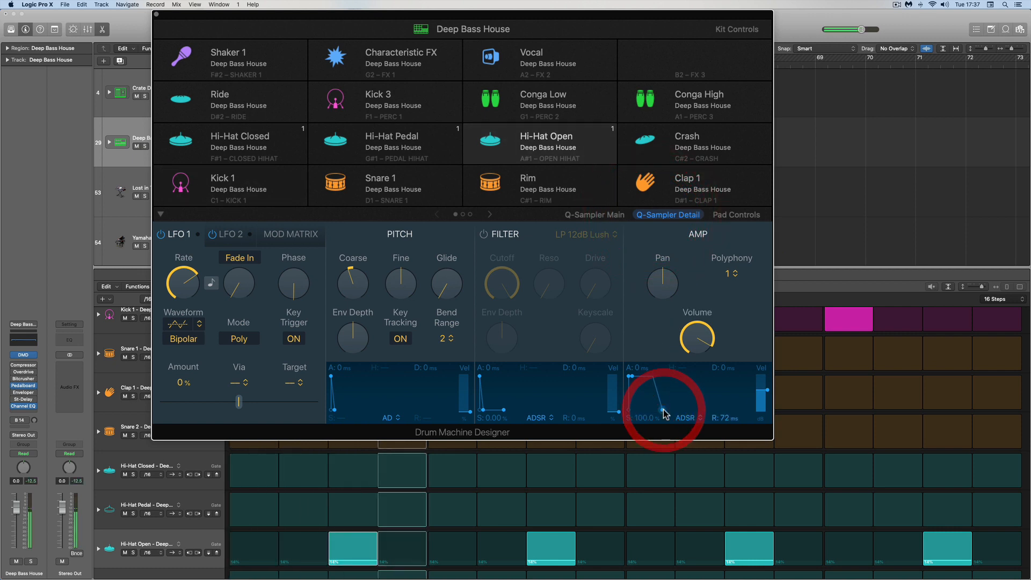
click(216, 556)
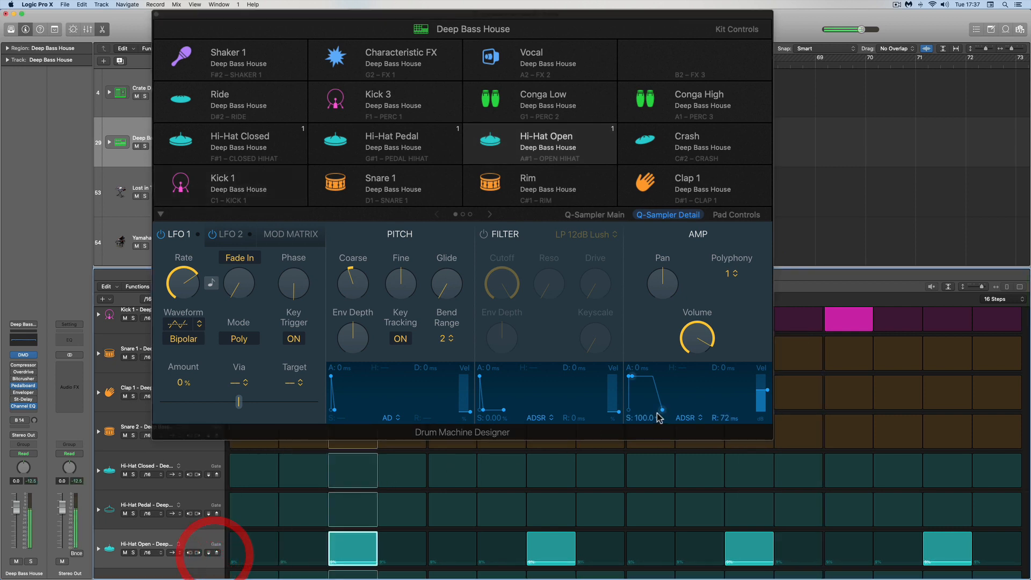
drag(658, 415, 664, 413)
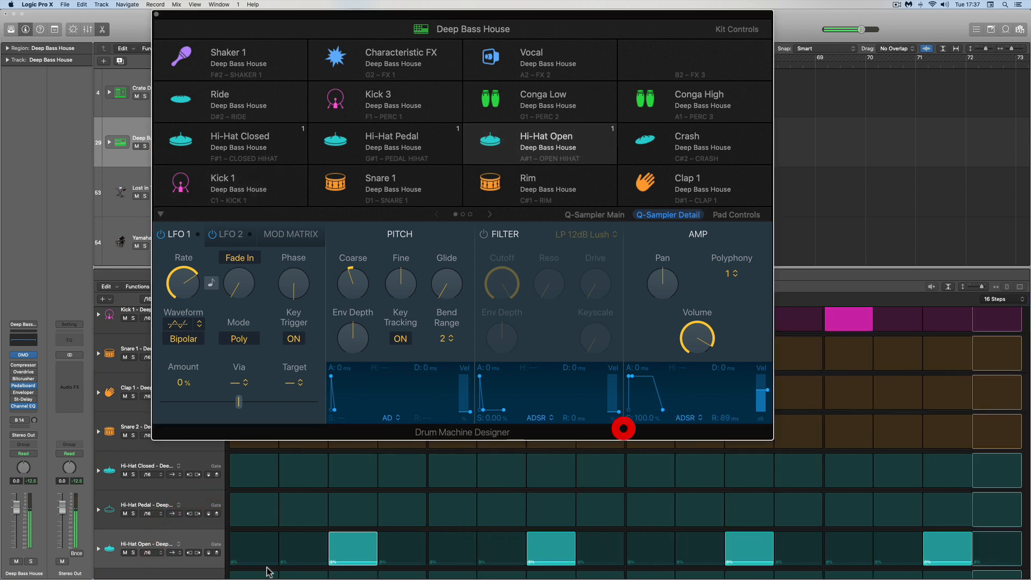
click(212, 553)
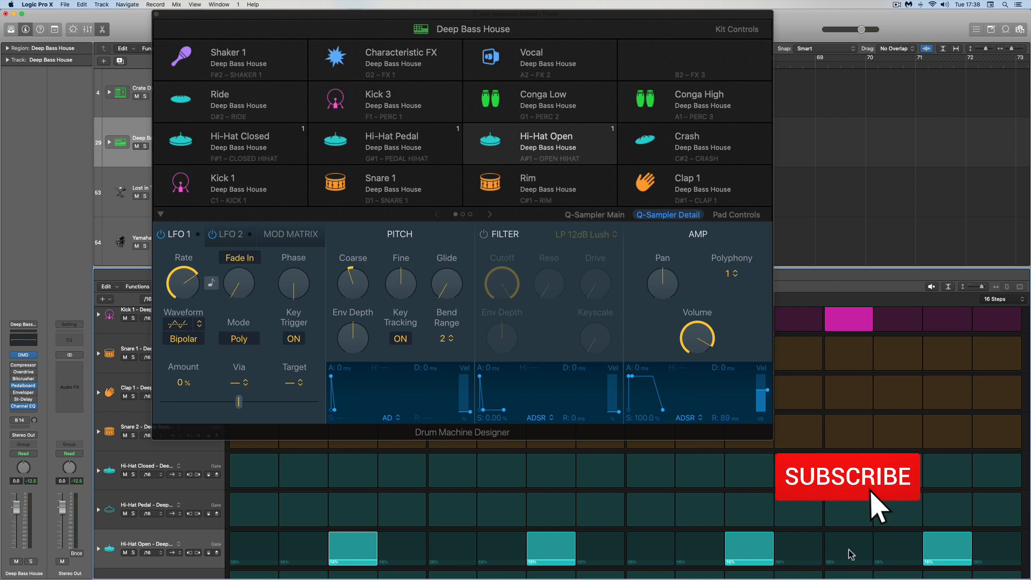
Close the Drum Machine Designer and the editor area, then mute the Deep Bass House track.
click(594, 214)
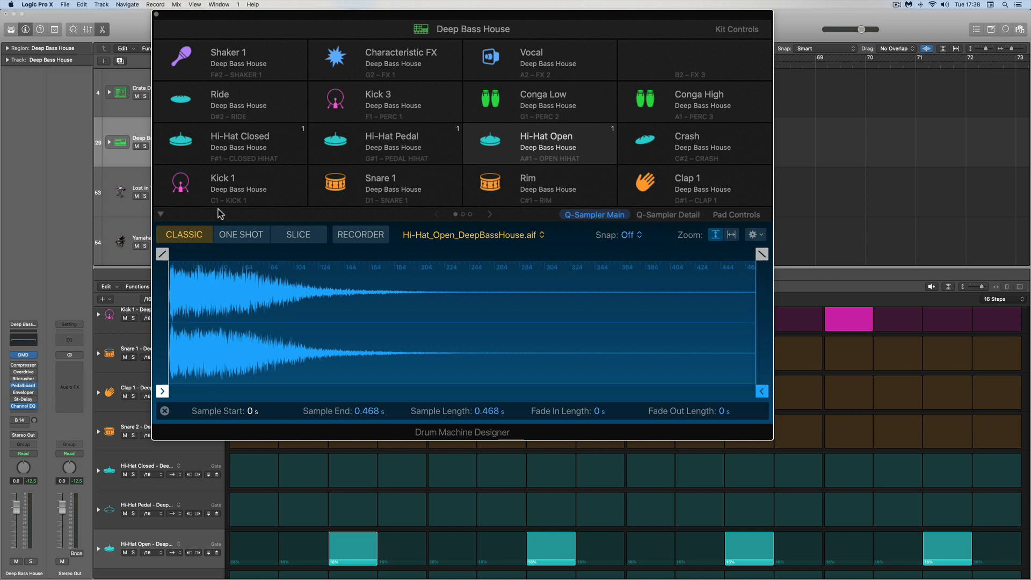
click(156, 14)
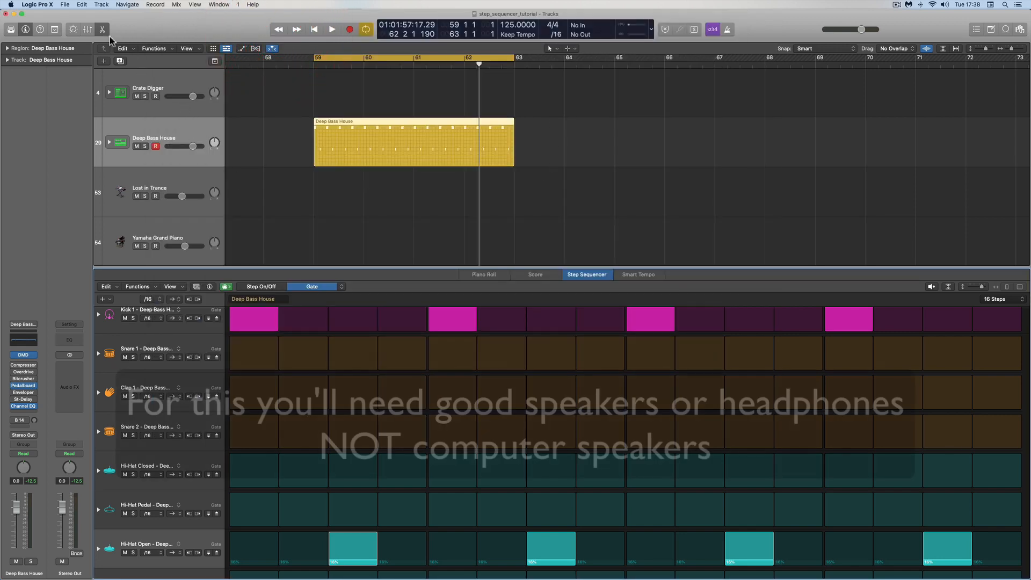
click(102, 29)
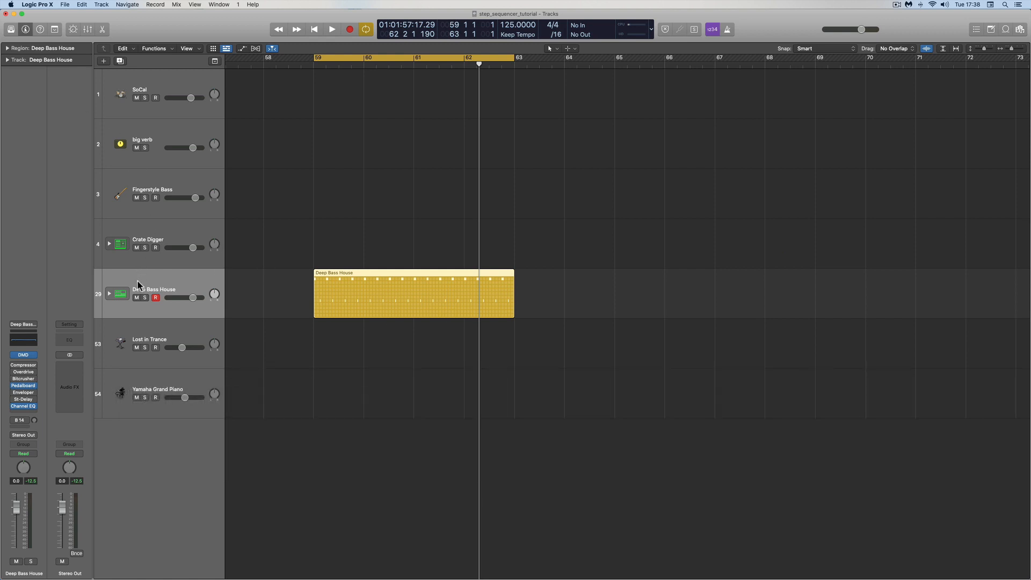
click(136, 298)
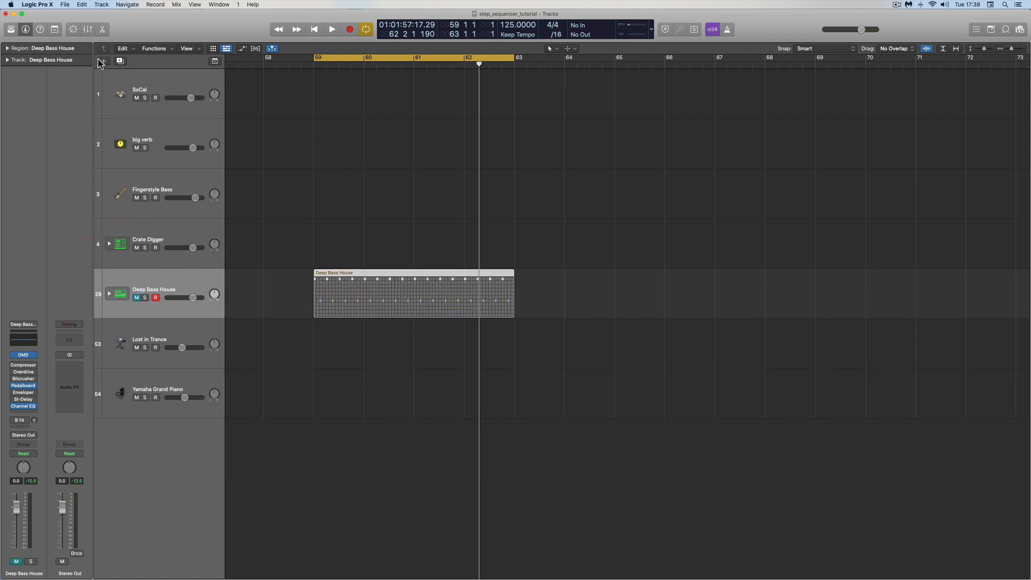
Create one new software instrument track and load the 808 Flex patch from the Electronic Drum Kit category.
click(636, 141)
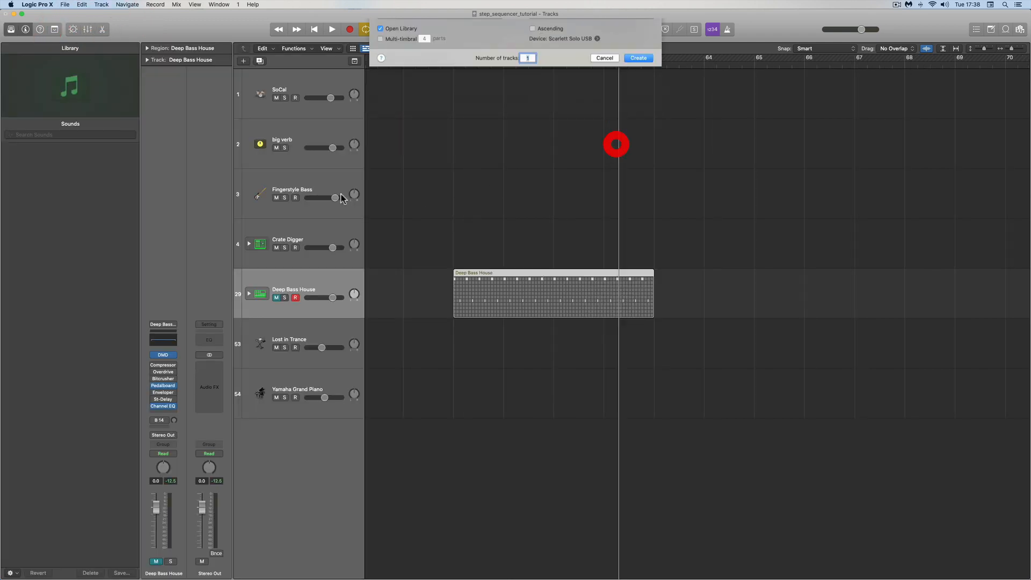
click(29, 163)
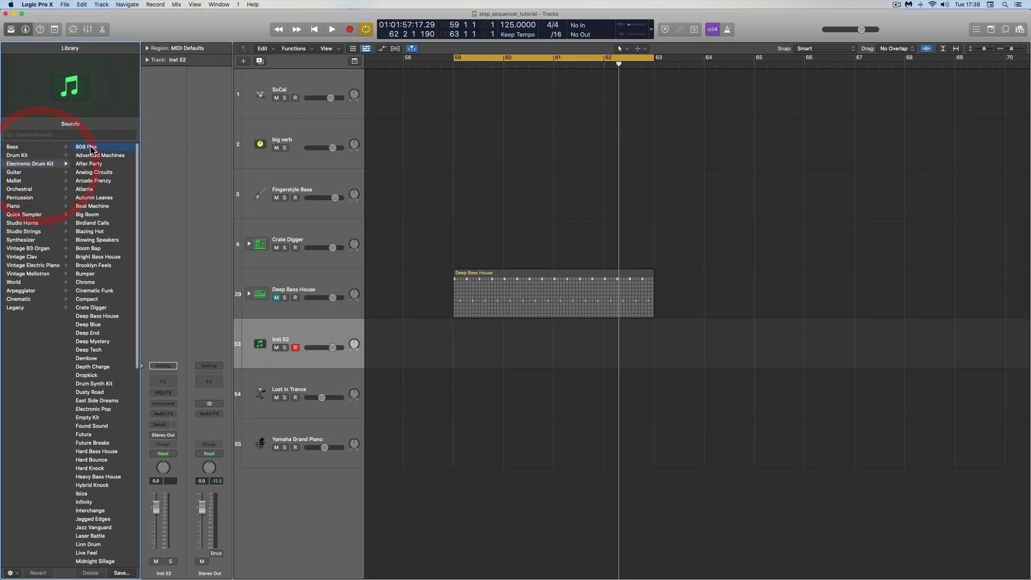
click(89, 147)
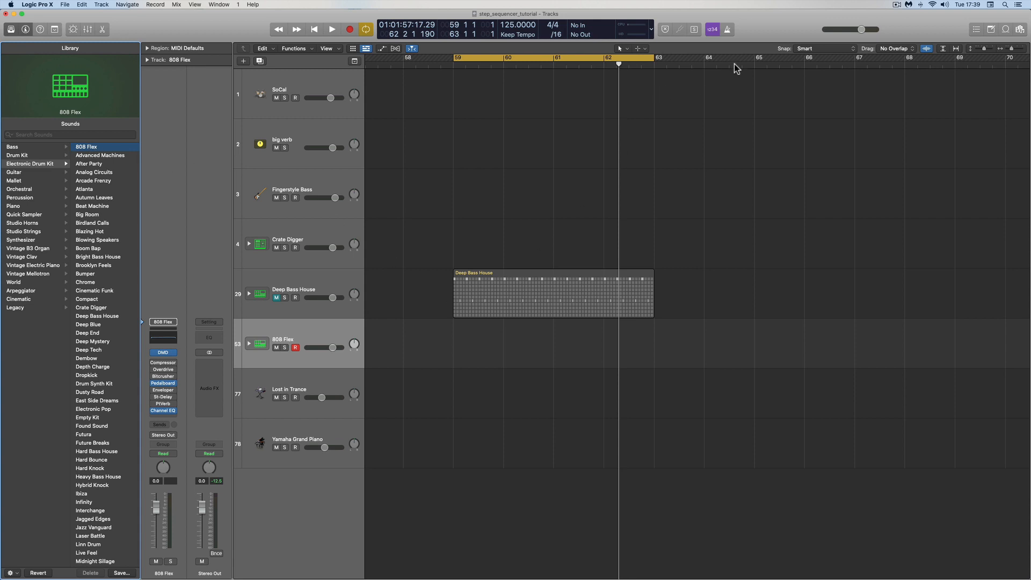
Create a pattern region at bar 65 on the 808 Flex track and set the cycle range to that region.
click(751, 67)
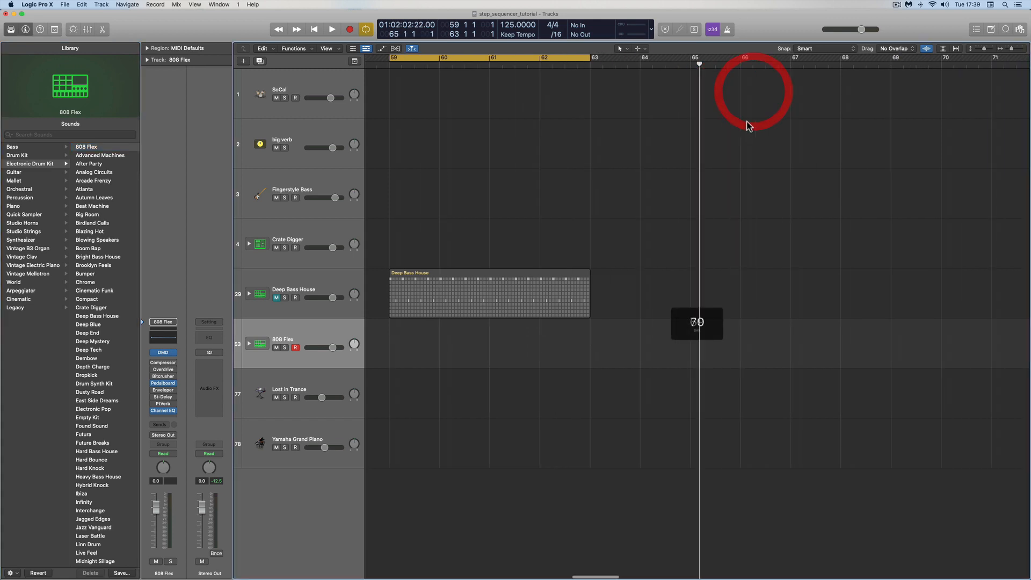
right_click(619, 347)
click(629, 347)
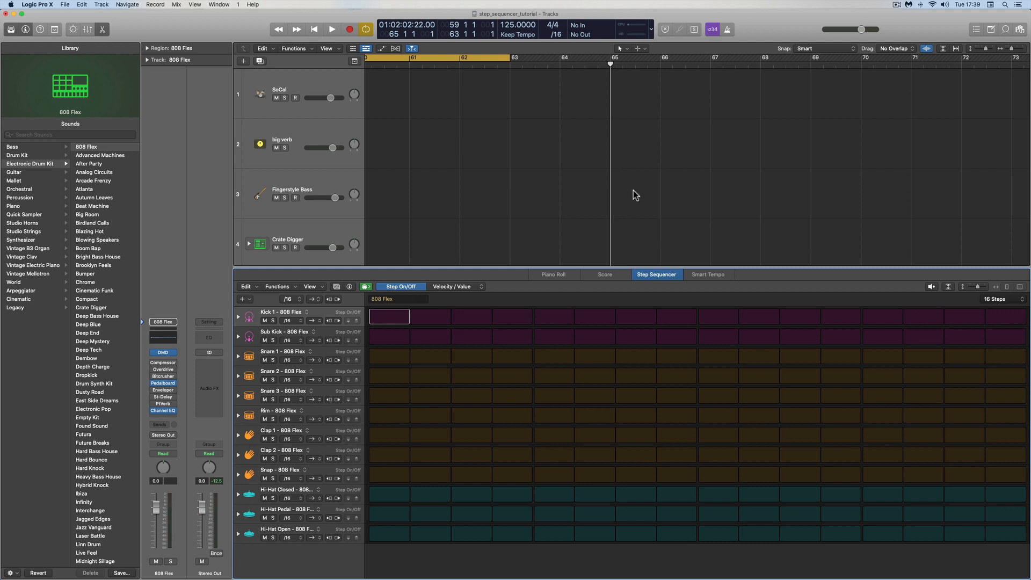
scroll(636, 196, down, 4)
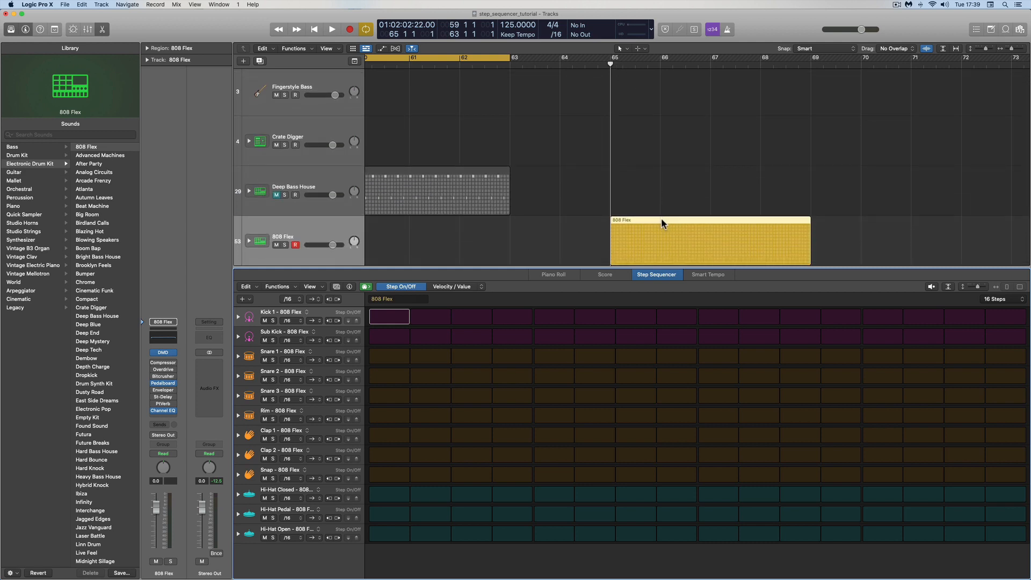
key(u)
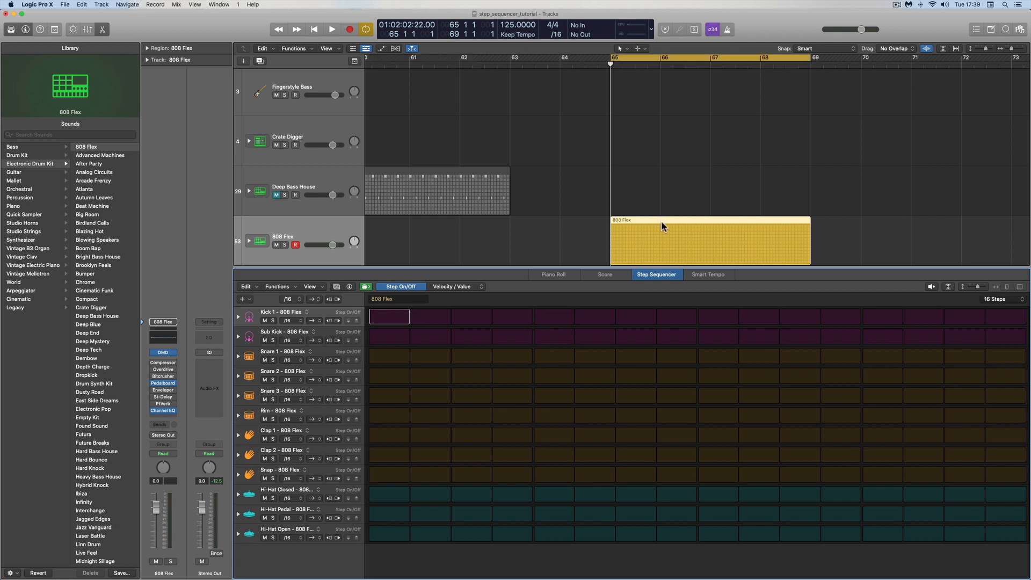
Apply the Drums template from the pattern browser to the 808 Flex pattern and hide the browser.
click(337, 287)
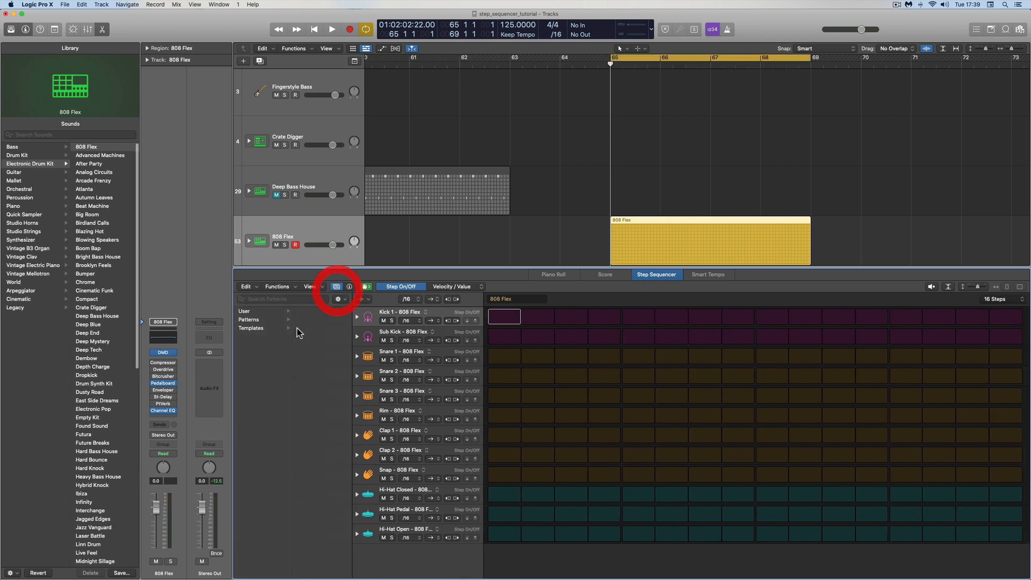
click(253, 328)
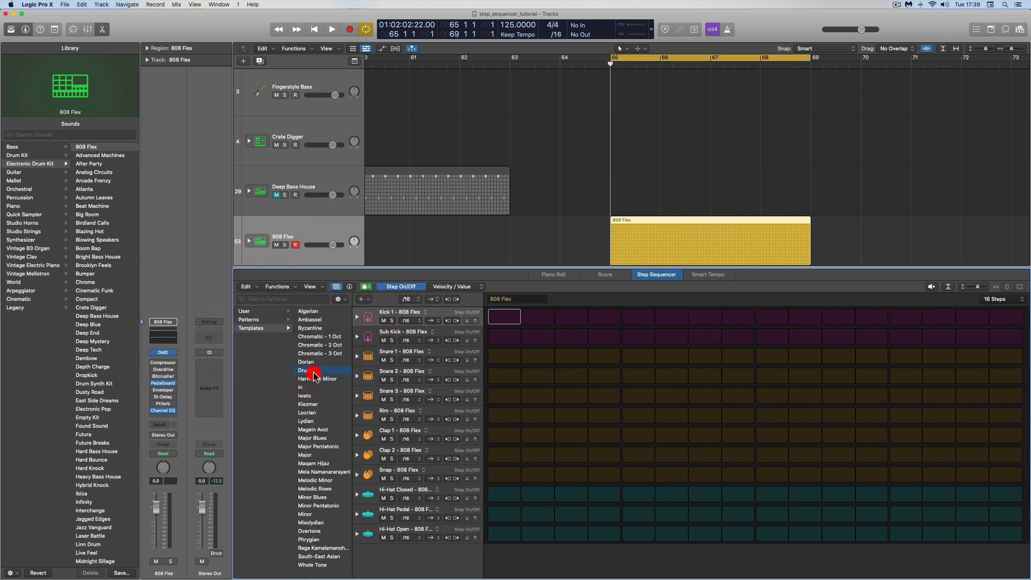
click(308, 371)
click(338, 287)
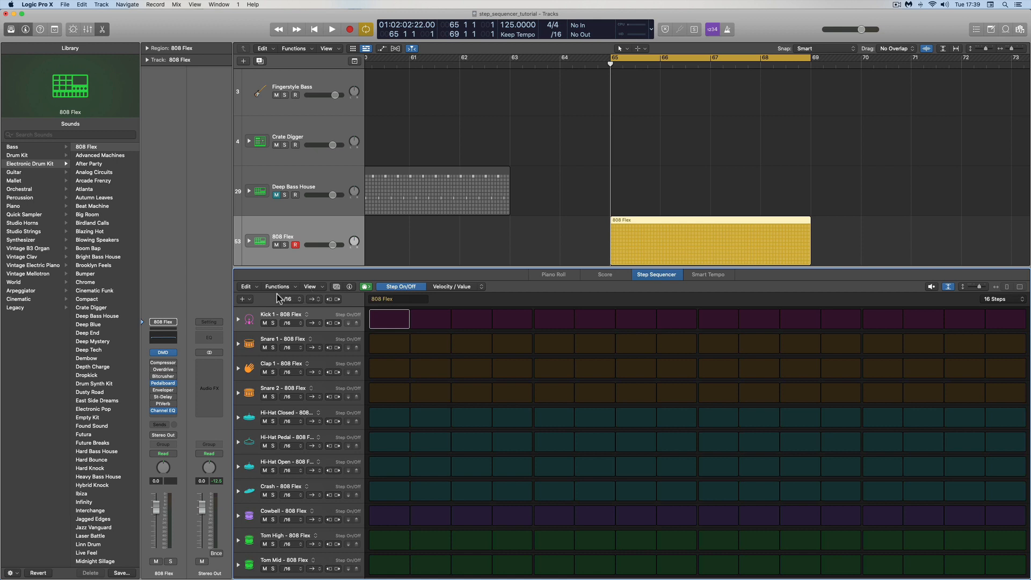
click(336, 287)
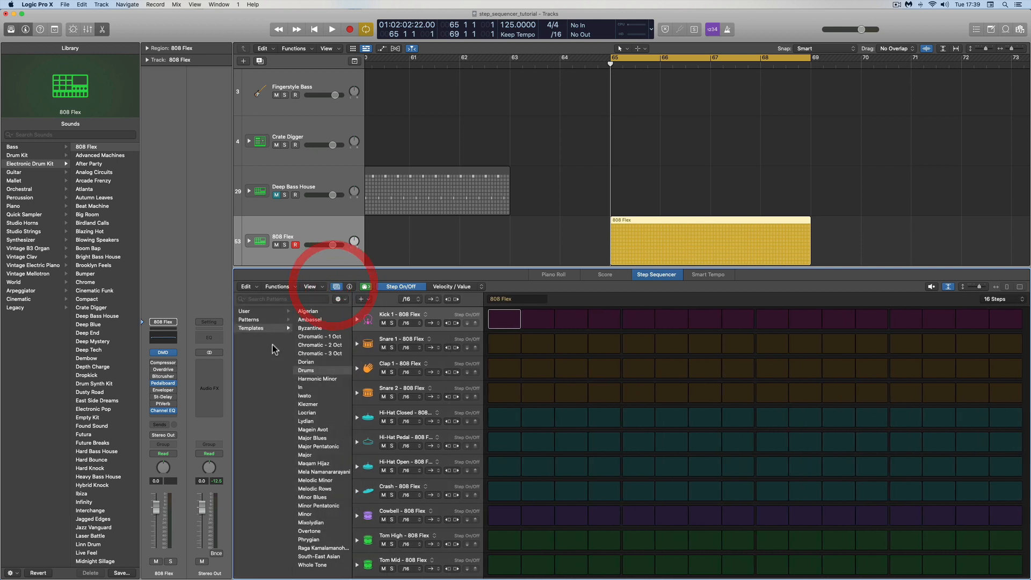
click(336, 287)
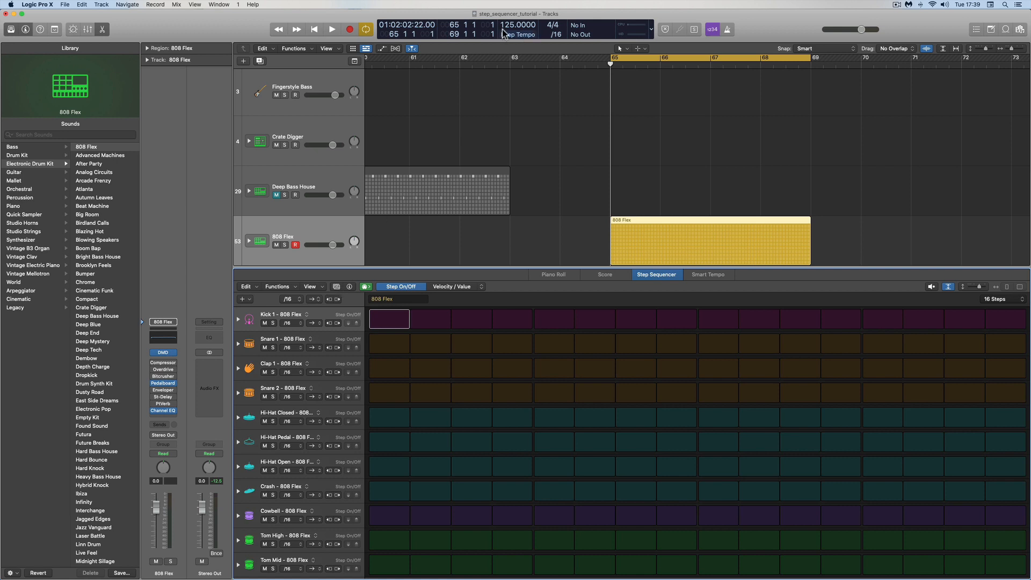
Set the project tempo to 87 and turn on the metronome.
drag(509, 25, 824, 93)
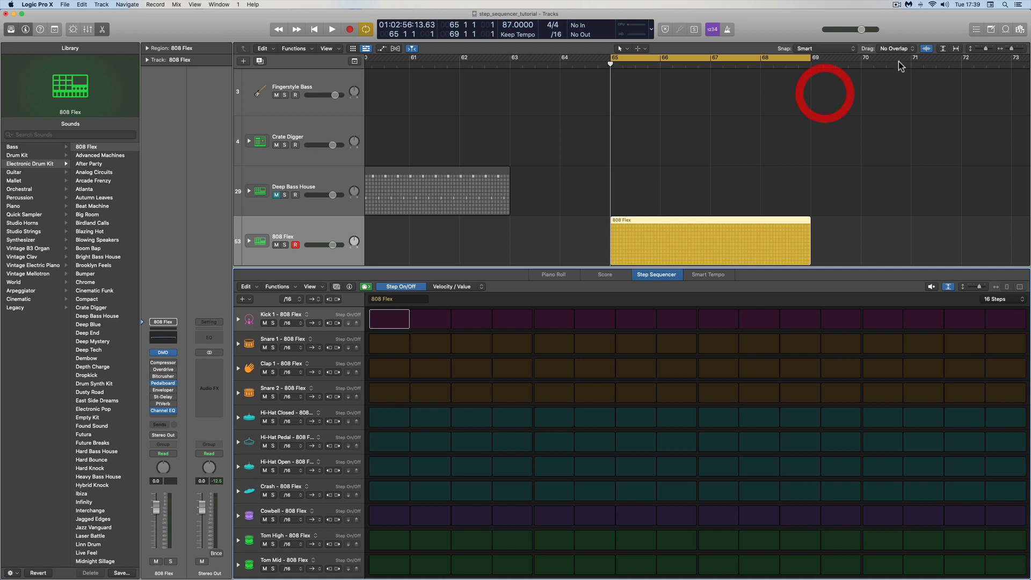
click(729, 30)
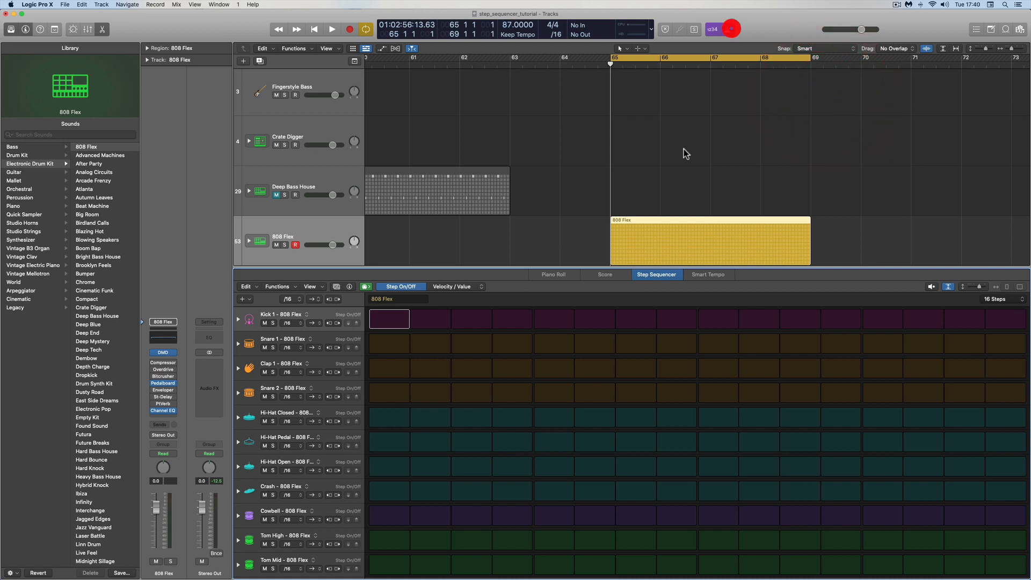
During playback, add Kick 1 hits on steps 1, 9, 11 and 14, then stop and turn off the metronome.
key(space)
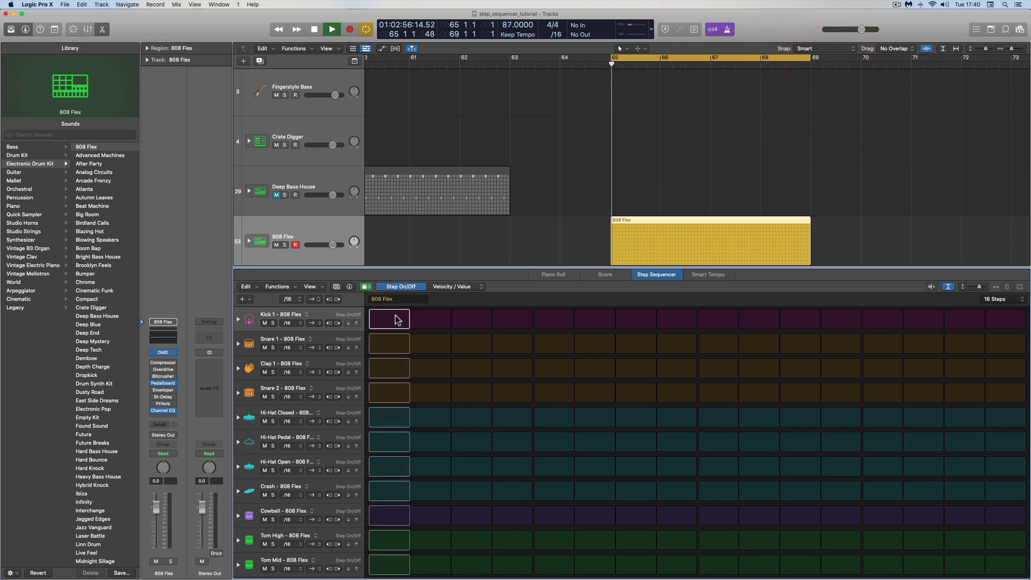
click(395, 320)
click(709, 321)
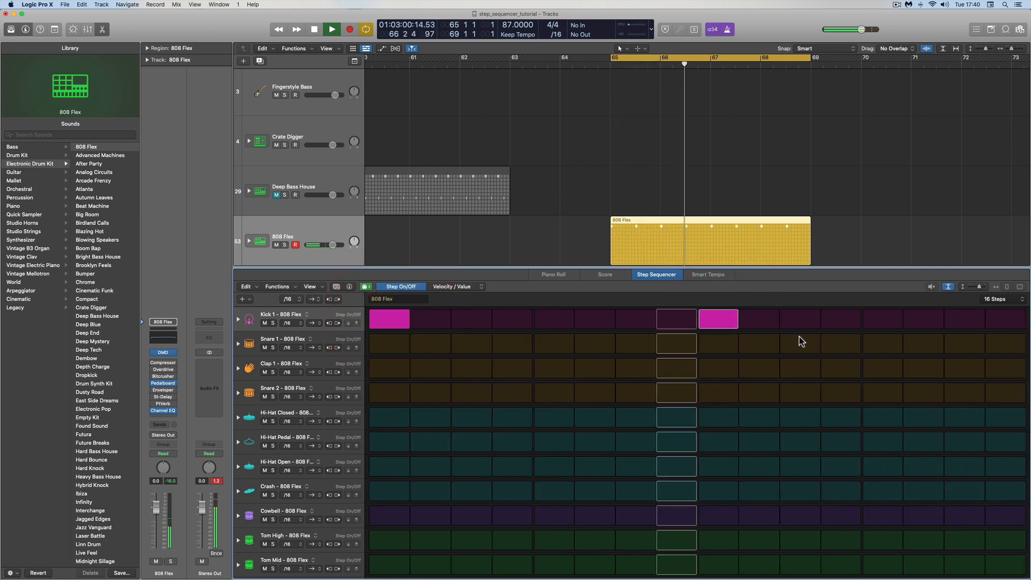
click(803, 321)
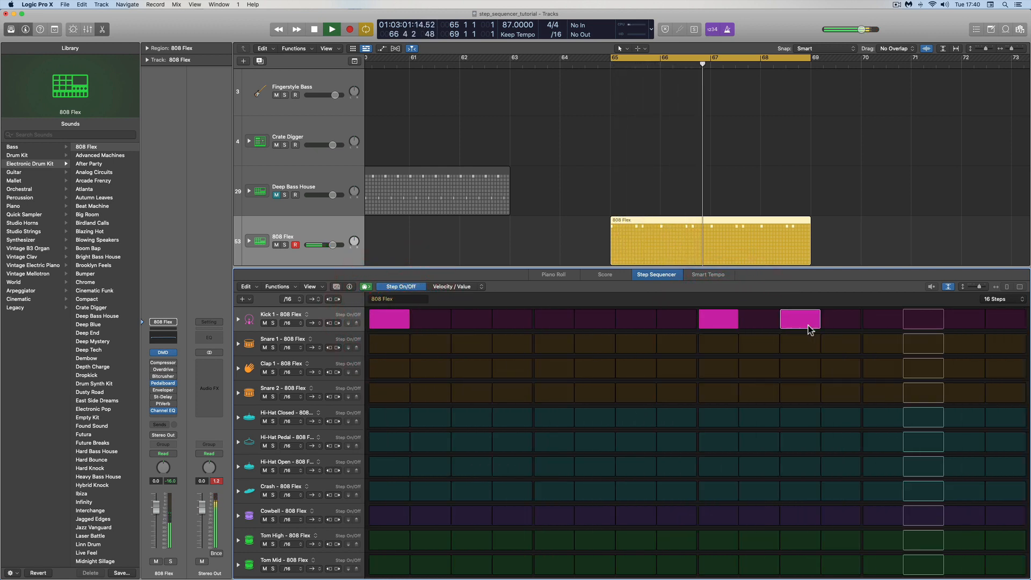
click(920, 322)
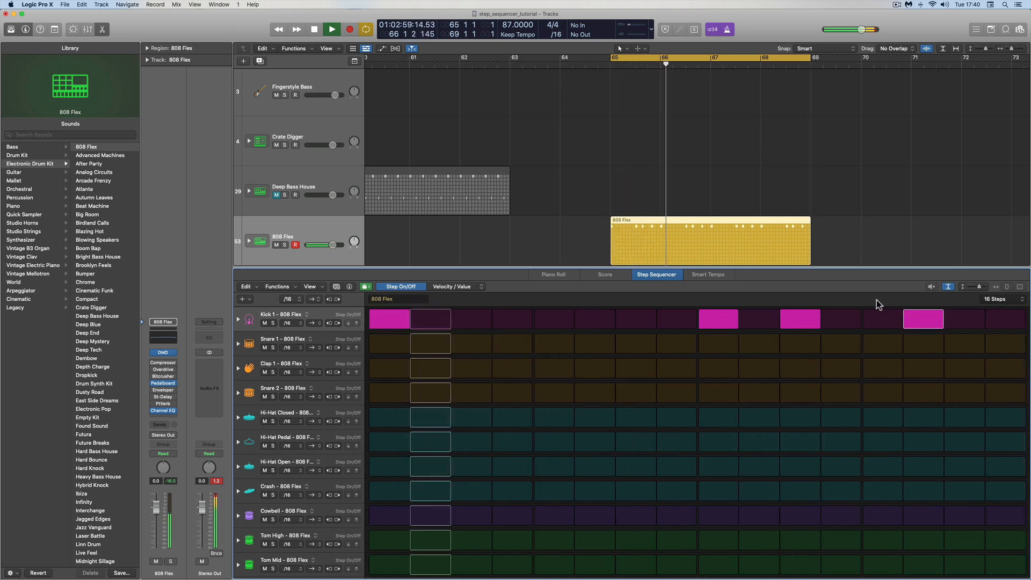
key(space)
click(727, 30)
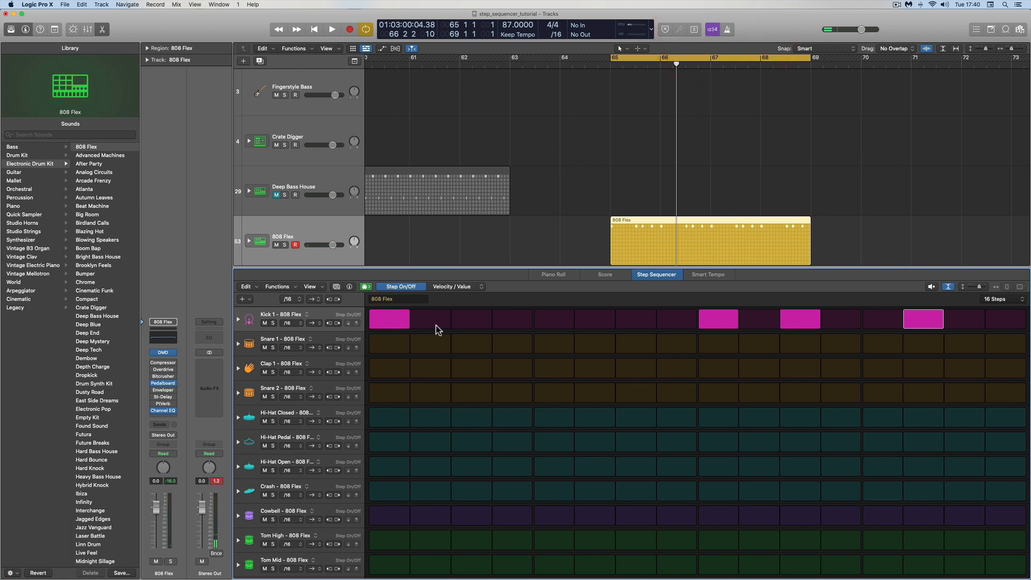
Load the Kick 1 - Roland TR-808 sound onto the Kick 1 pad in the Drum Machine Designer and audition it.
click(163, 353)
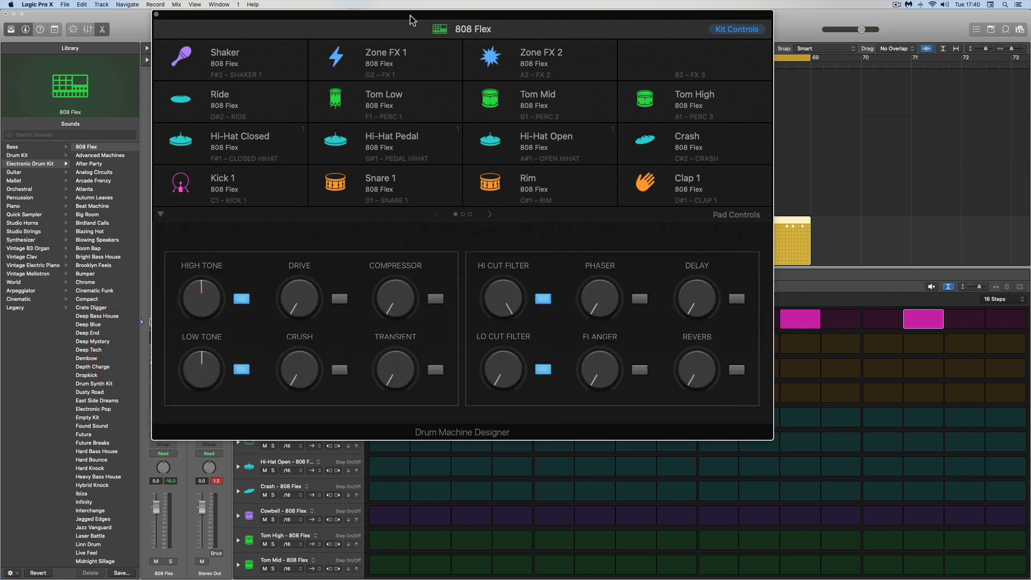
drag(408, 40, 577, 33)
click(350, 188)
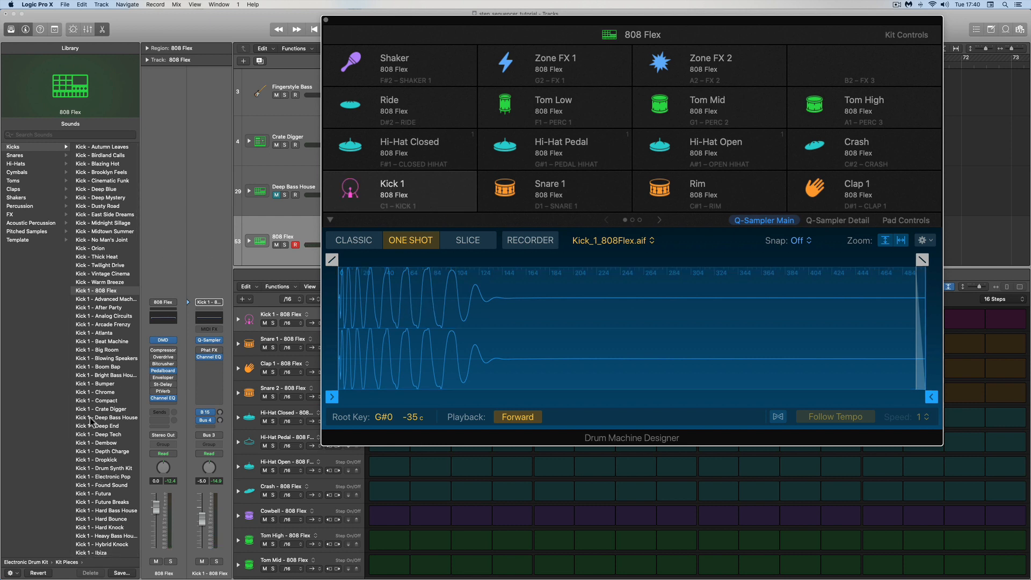
scroll(98, 423, down, 12)
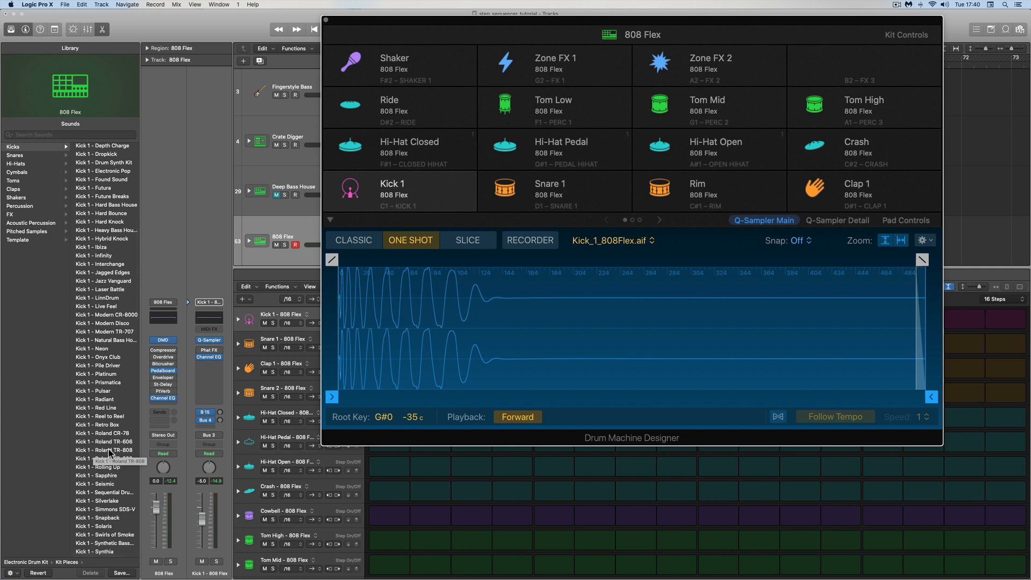
scroll(109, 451, right, 1)
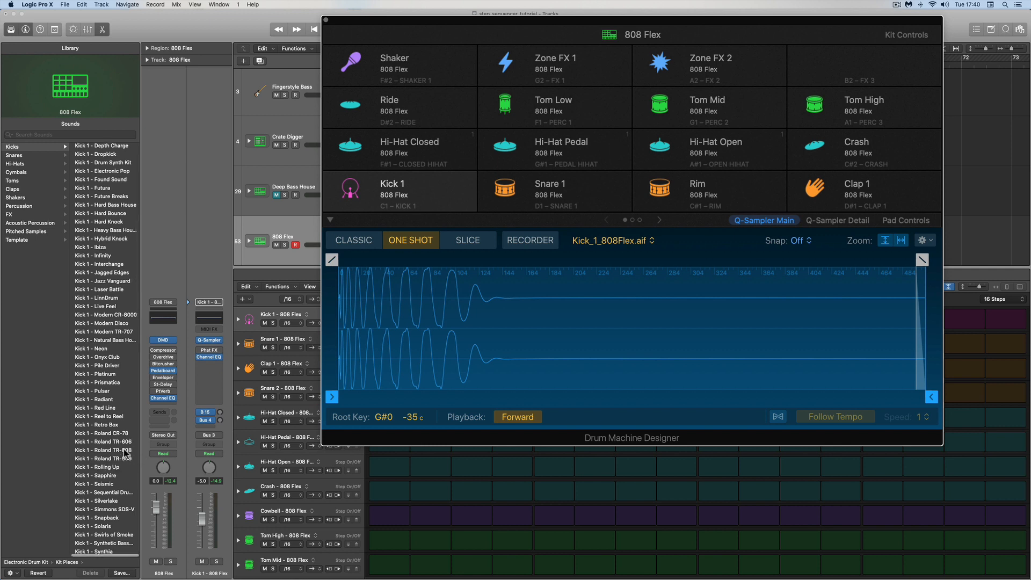
scroll(125, 453, left, 1)
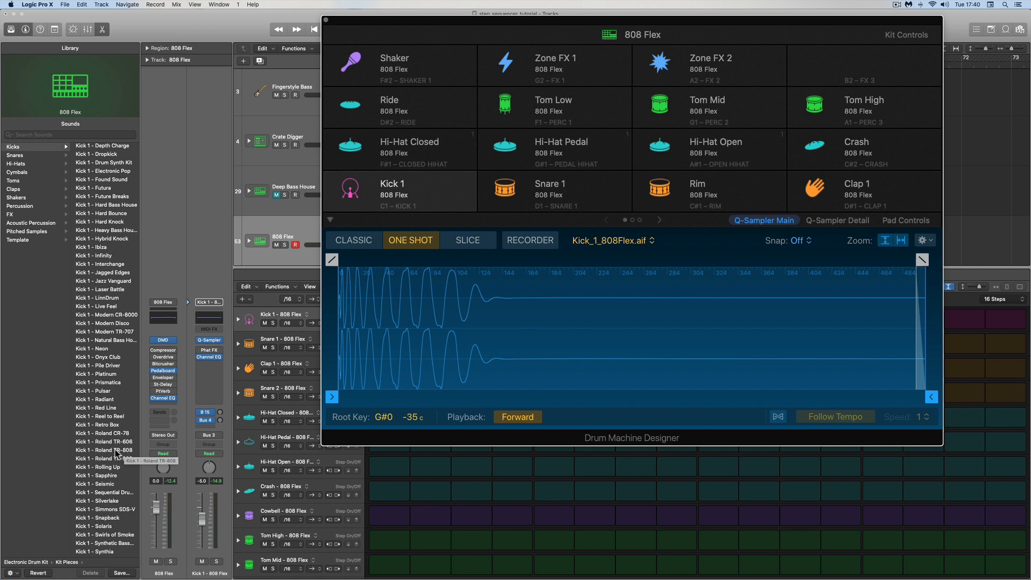
click(116, 451)
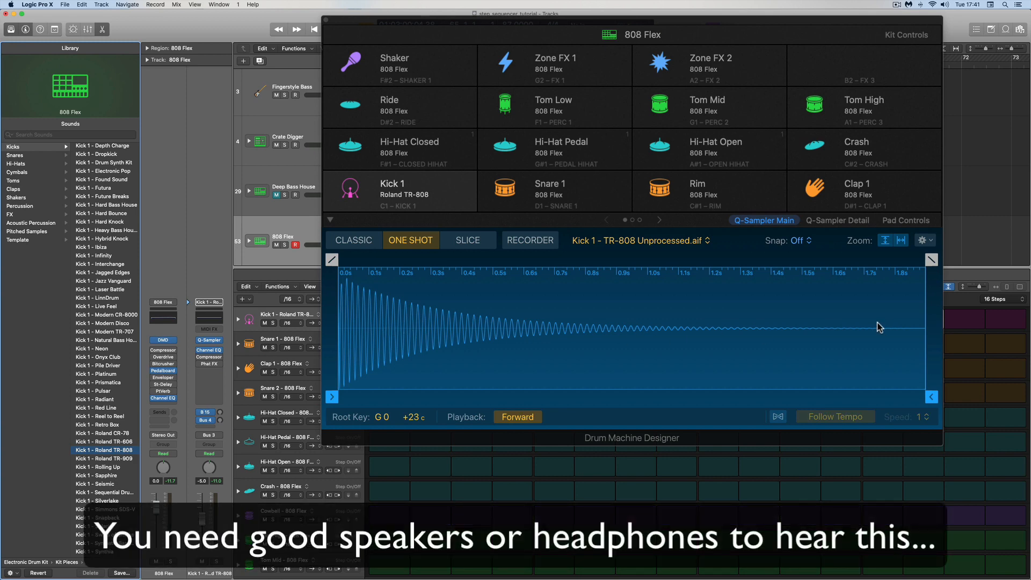
click(350, 190)
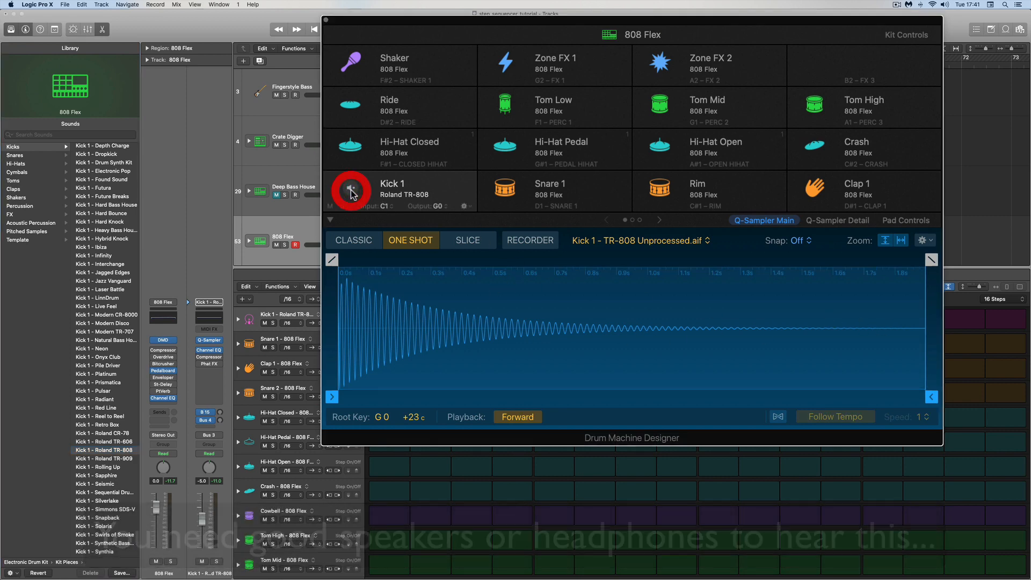
click(351, 192)
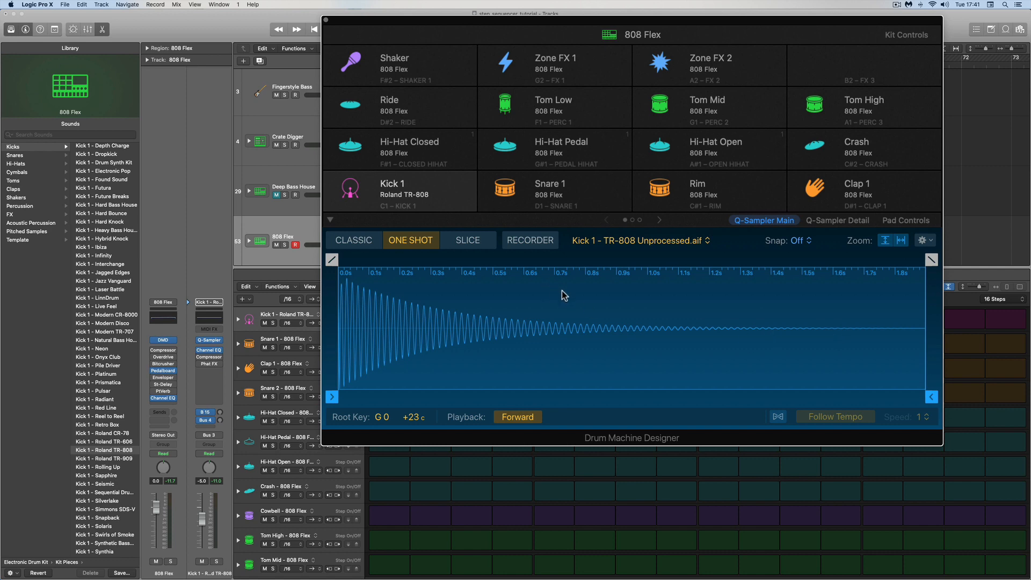
Rearrange the workspace with a shorter Step Sequencer area, taller pattern rows and the Library hidden.
drag(692, 25, 514, 19)
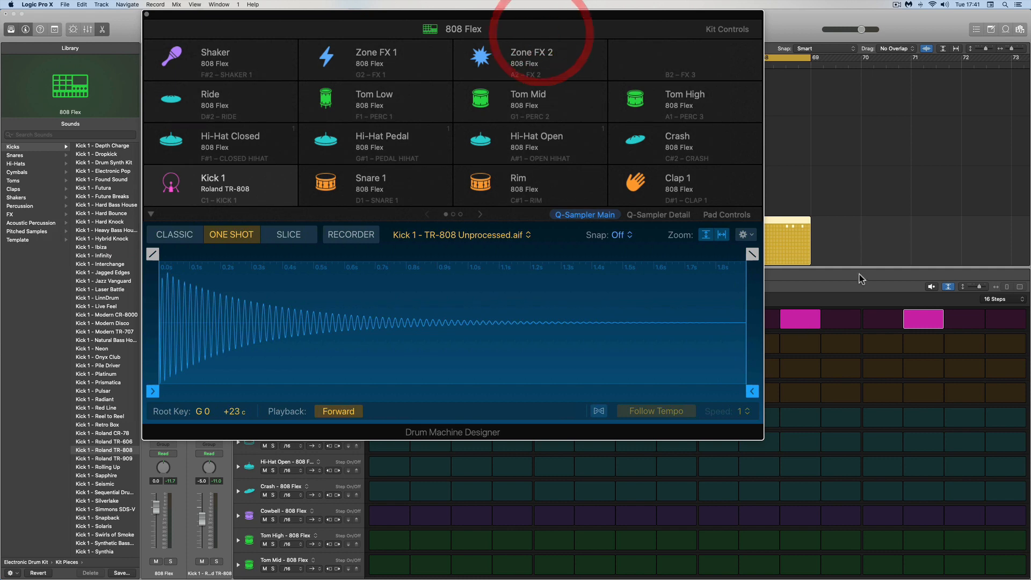
drag(861, 278, 862, 416)
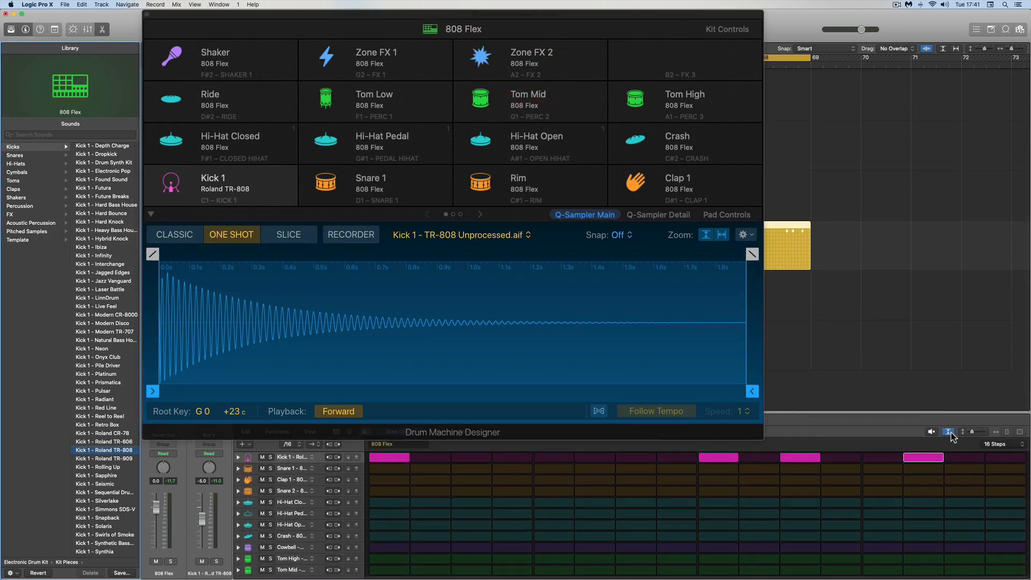
click(949, 432)
drag(975, 433, 983, 434)
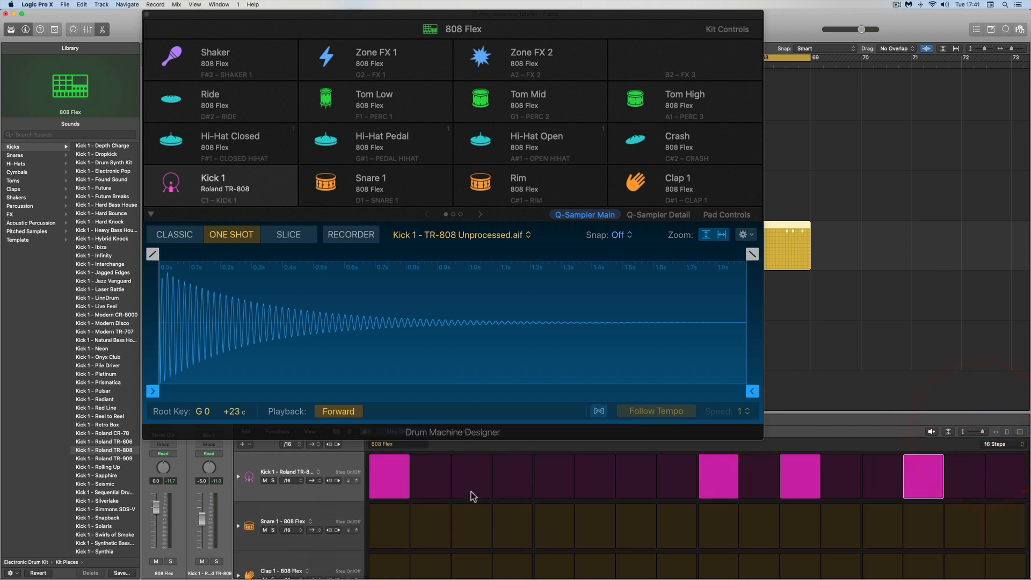
click(10, 29)
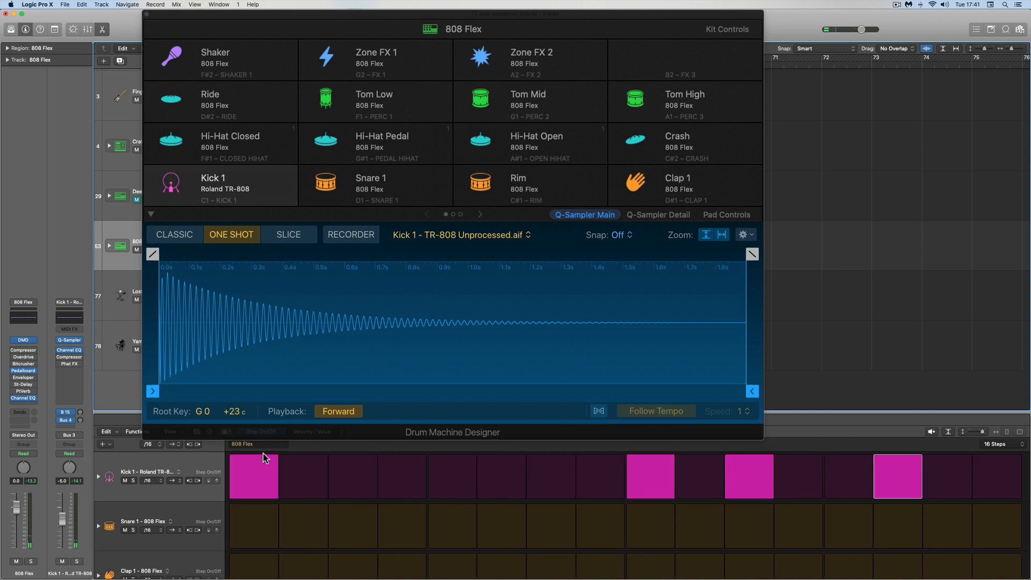
Switch the Kick 1 sampler to Classic mode and set its amp envelope to ADSR with 0 ms decay, 100% sustain and 120 ms release.
click(175, 237)
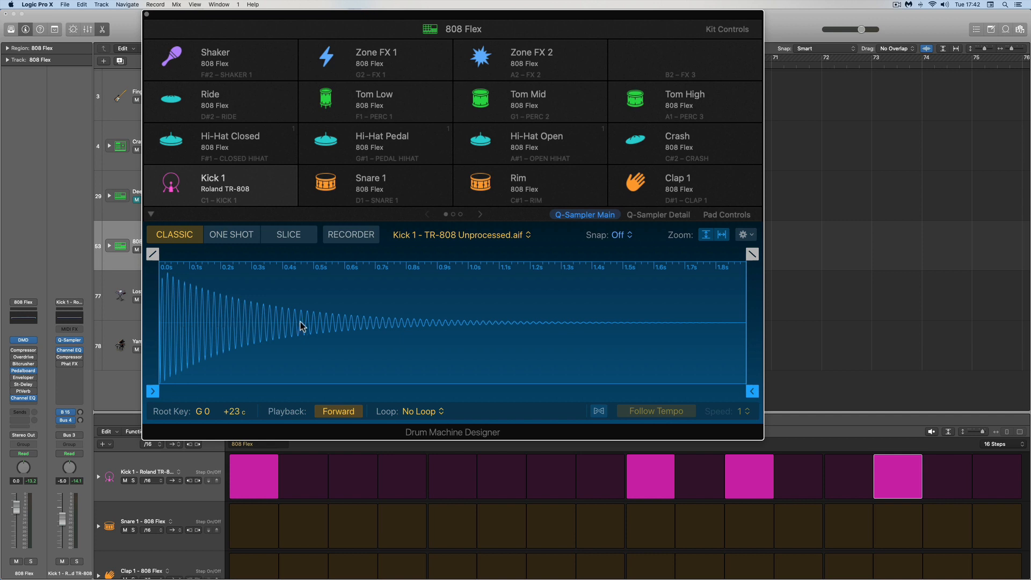
key(space)
click(651, 215)
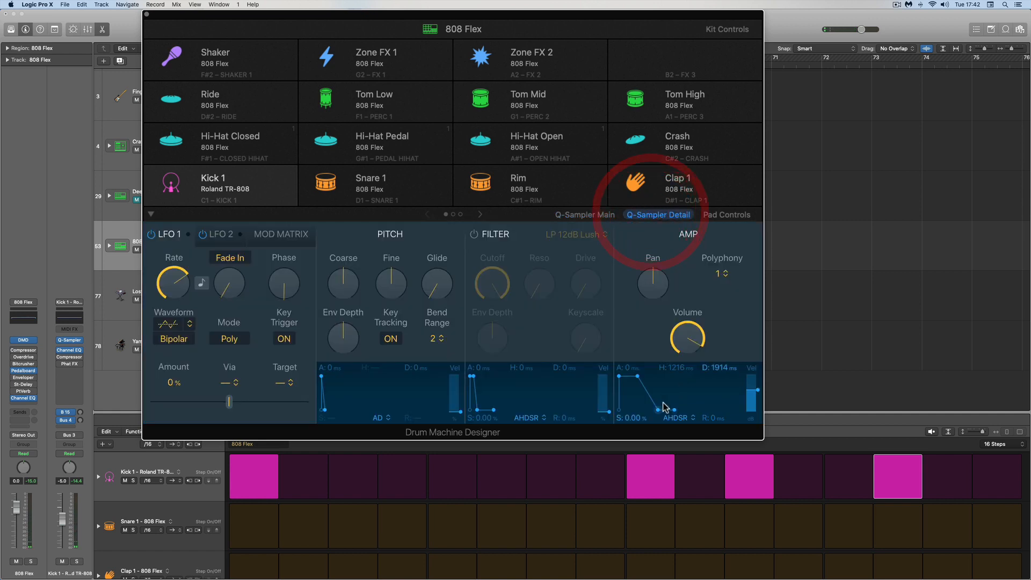
click(679, 419)
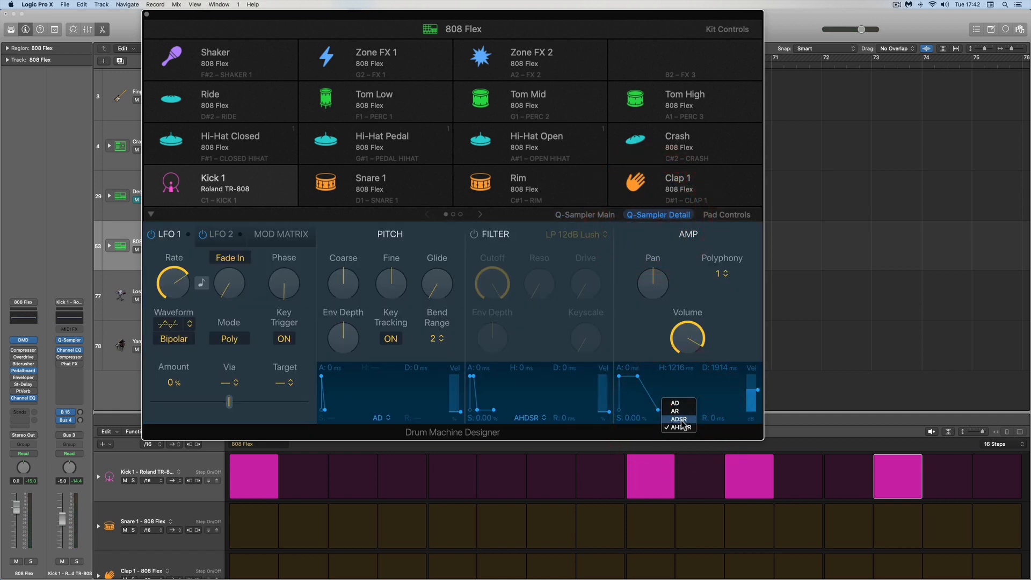
click(679, 420)
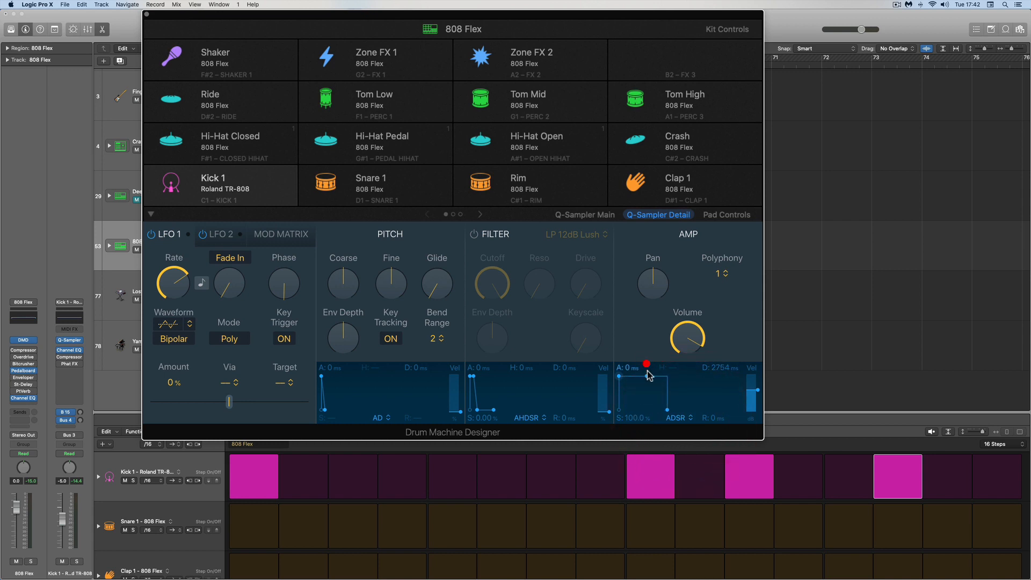
drag(648, 375, 563, 368)
drag(645, 413, 655, 412)
key(space)
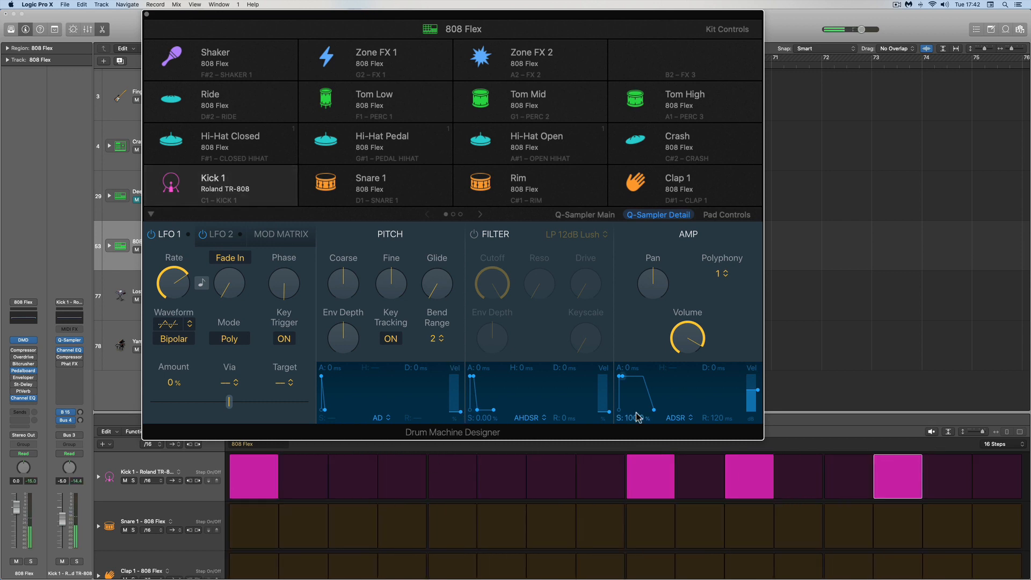
Shrink the Drum Machine Designer window and tie the first kick hit through step 7 using the Tie edit mode.
drag(752, 443, 731, 384)
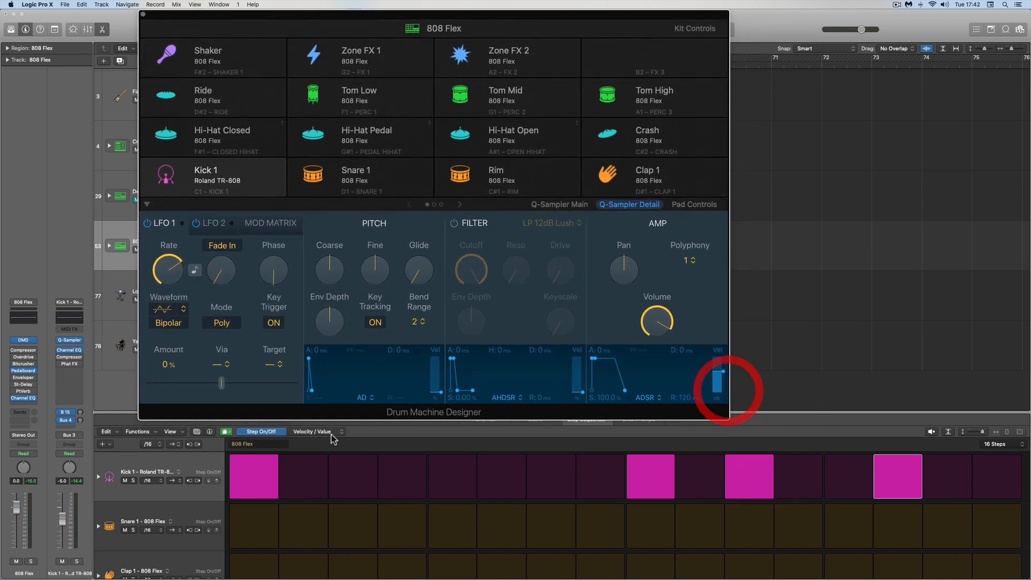
click(342, 433)
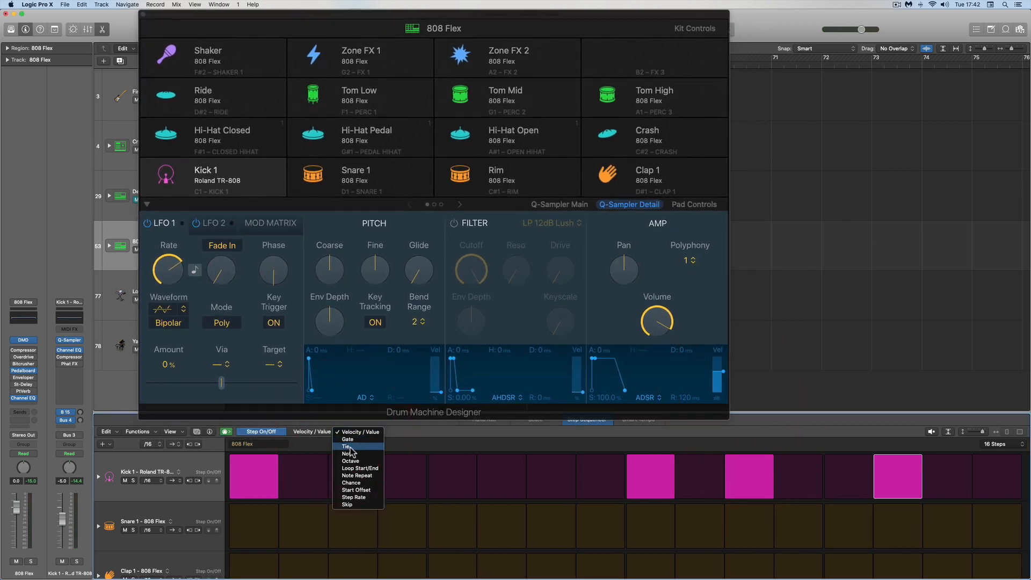
click(346, 447)
click(272, 478)
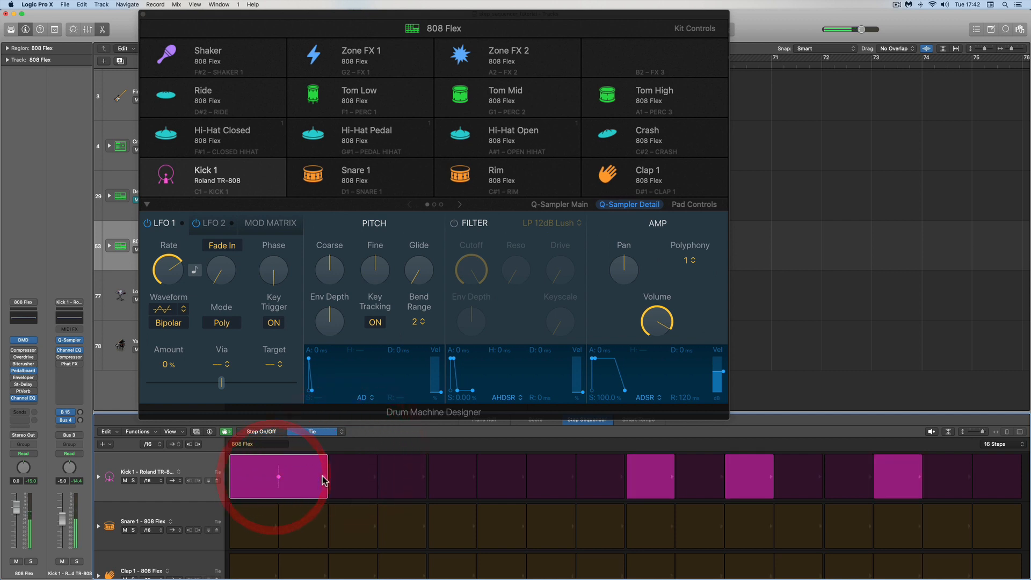
drag(324, 479, 519, 480)
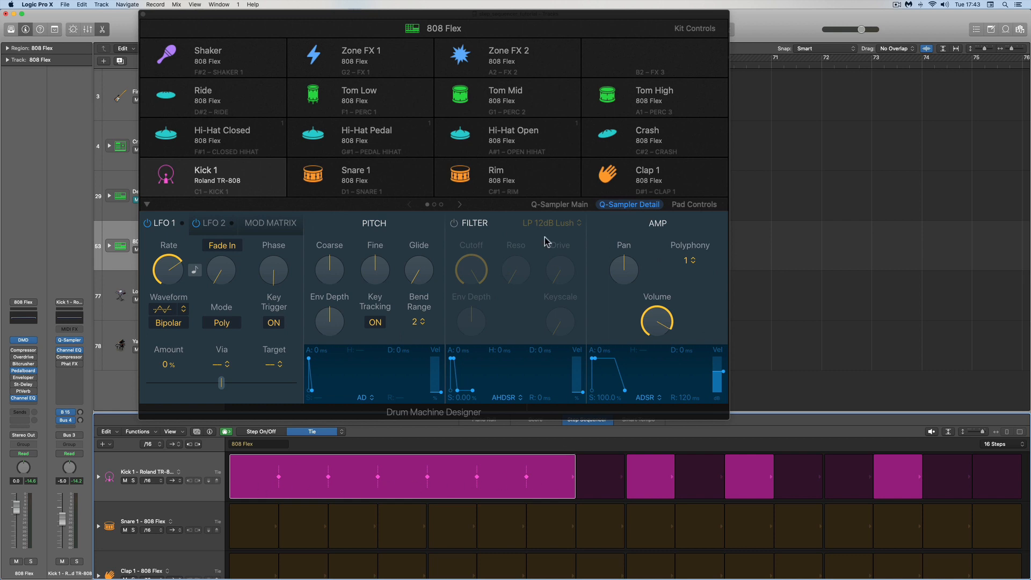
Show the kick sample's main waveform view, play the pattern and extend the first kick's tie through step 8.
click(557, 206)
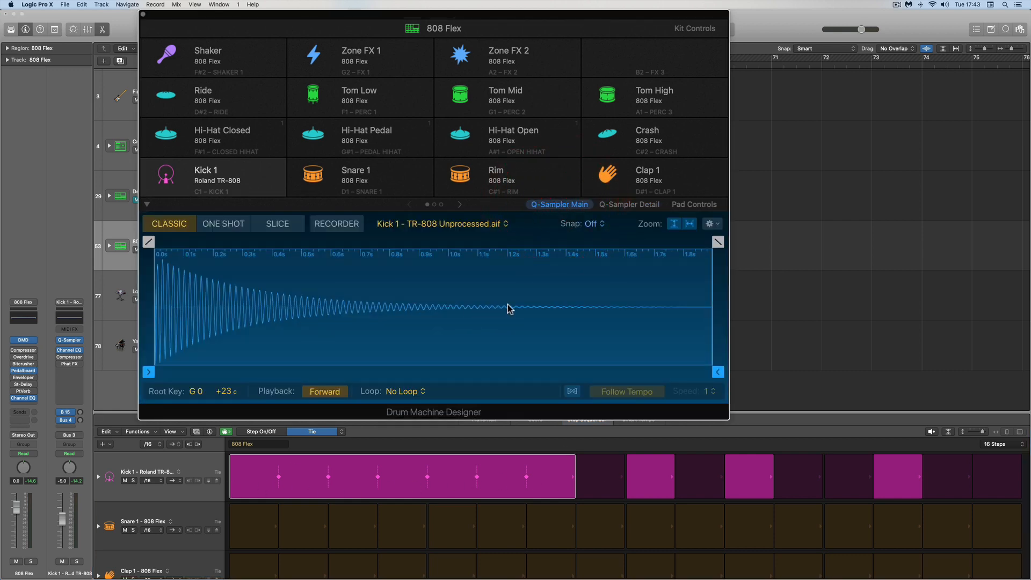
key(space)
click(574, 478)
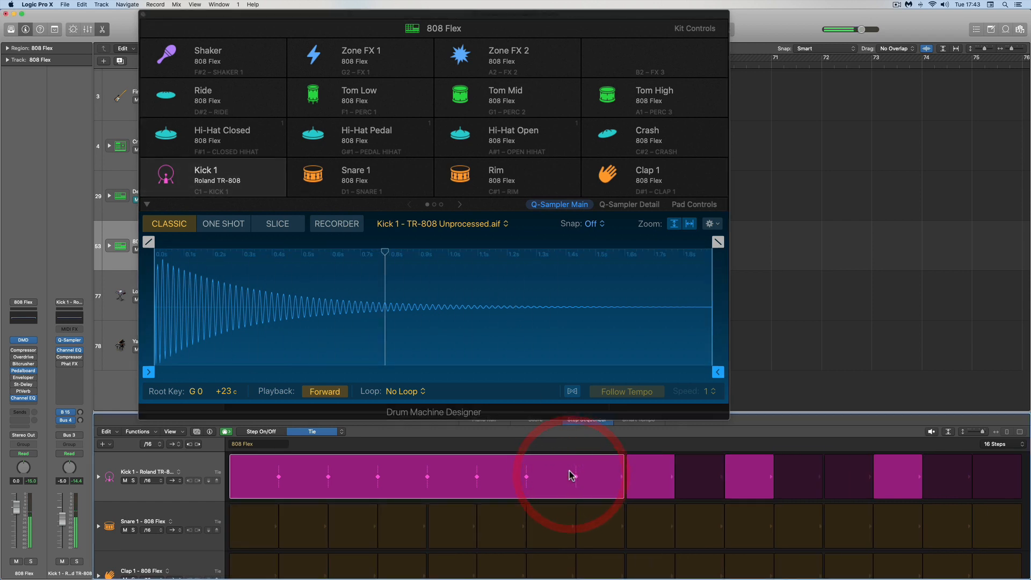
Set the gate of the tied first kick to 94% and play the pattern.
click(343, 433)
click(347, 424)
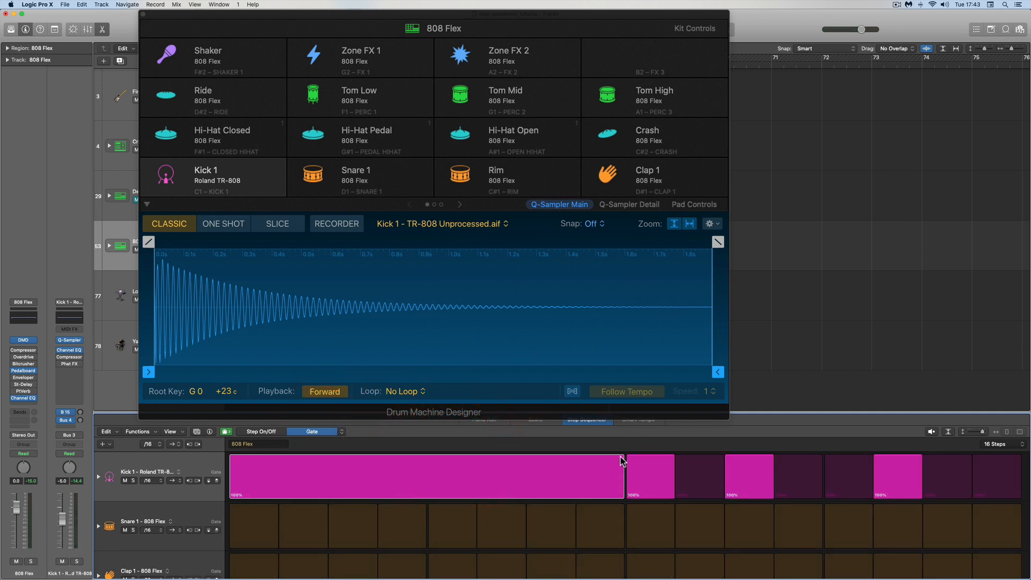
drag(621, 456, 621, 454)
drag(608, 456, 608, 459)
key(space)
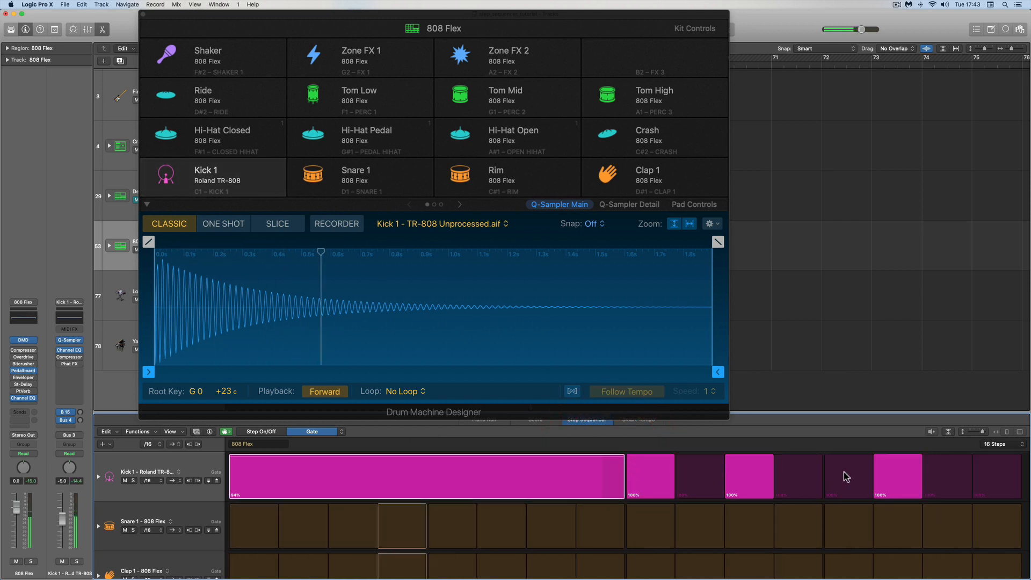
Tie the kick hit on step 14 through step 15 and set its gate to 87%.
click(339, 433)
click(349, 441)
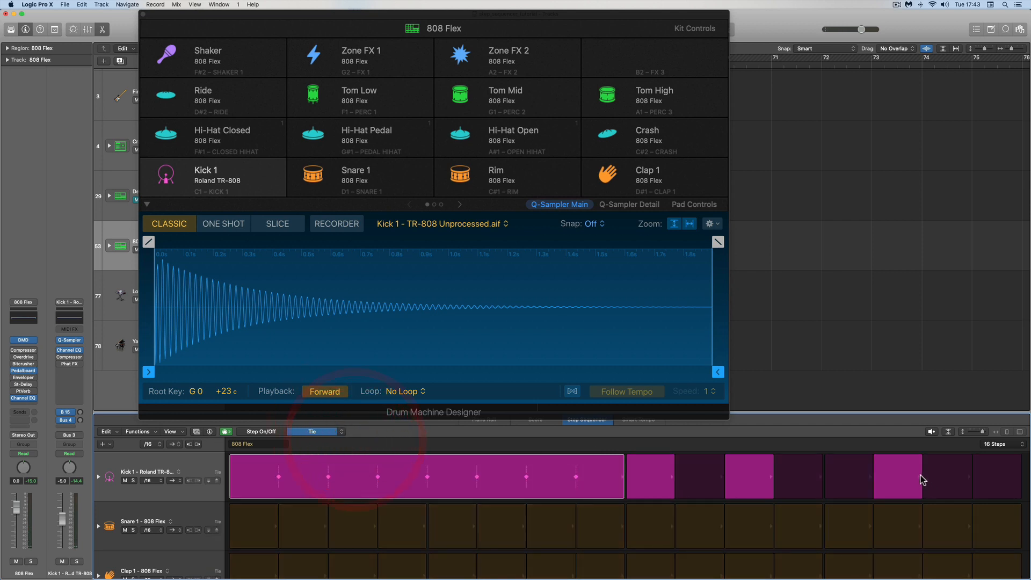
click(922, 480)
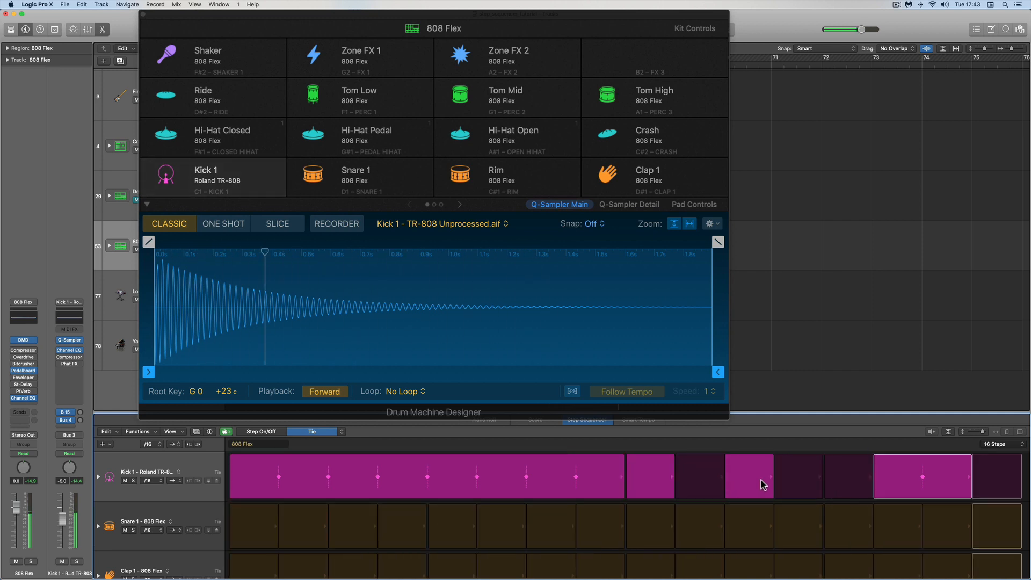
click(341, 432)
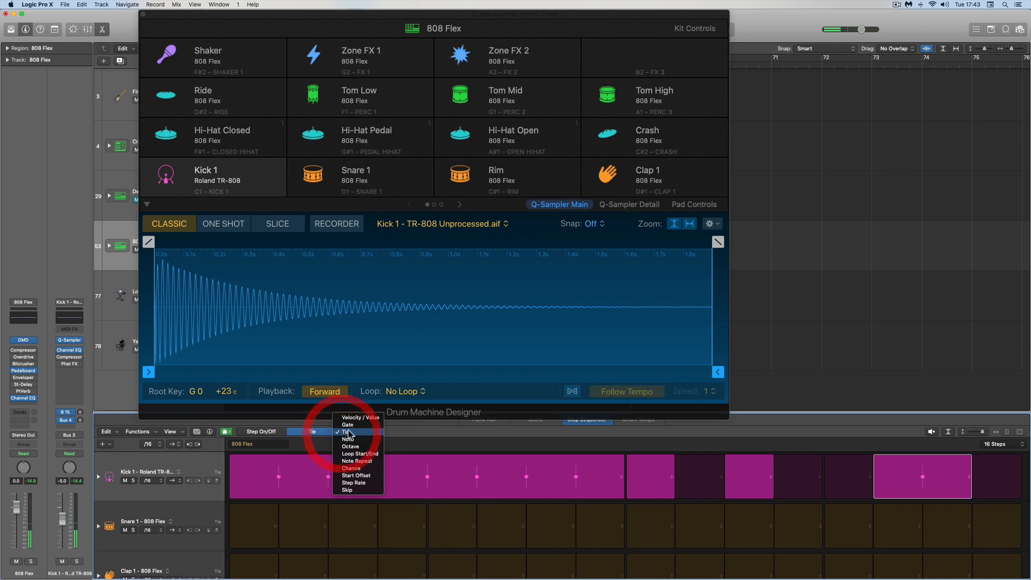
click(348, 425)
drag(968, 463, 967, 460)
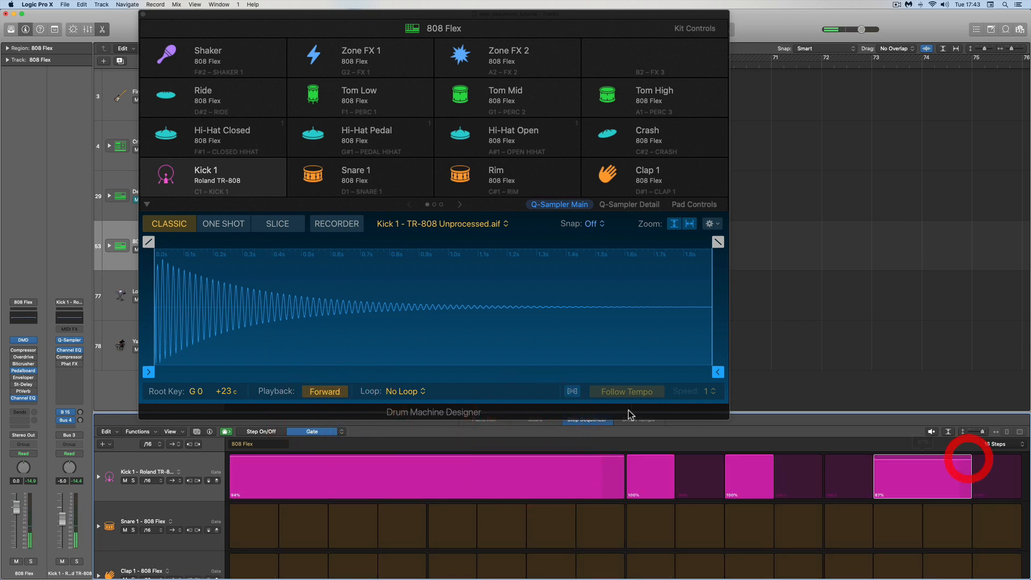
Set Kick 1's amp envelope release to 144 ms and play the pattern.
click(629, 204)
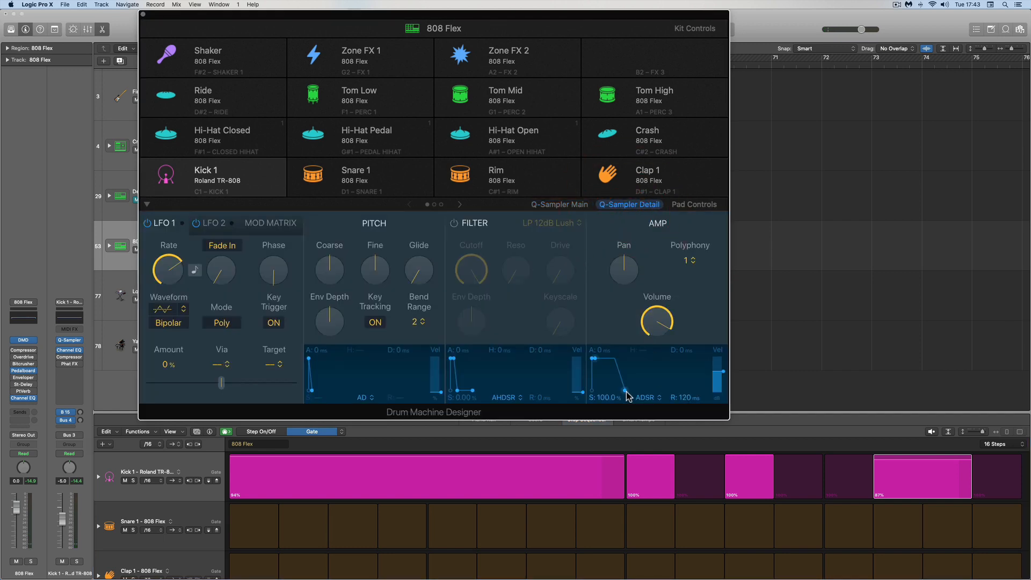
click(626, 392)
key(space)
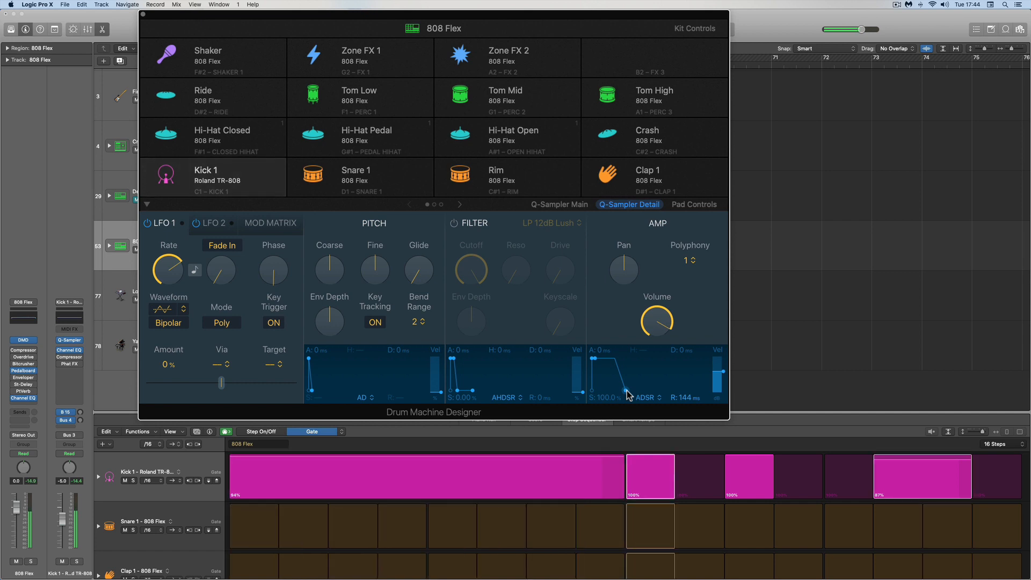
Raise the Kick 1 pad volume to -2.8 dB, and try out its pitch control before resetting it to the default.
click(686, 206)
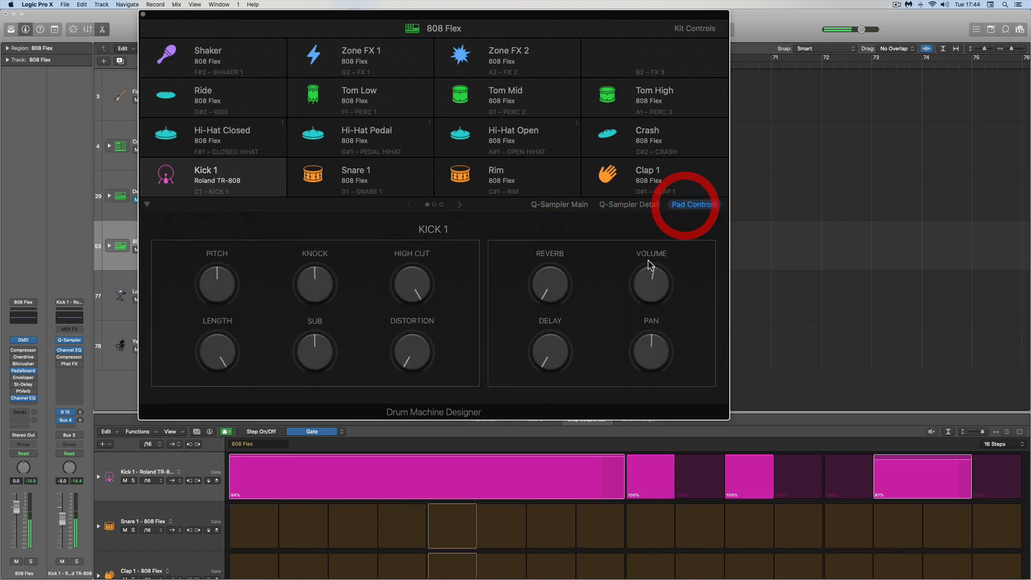
drag(650, 281, 650, 275)
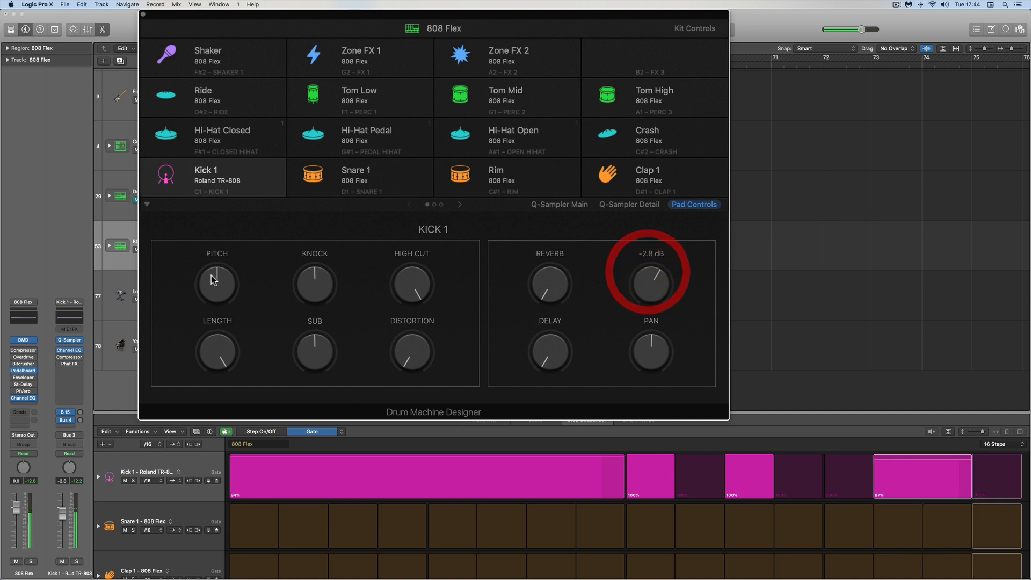
drag(213, 285, 213, 276)
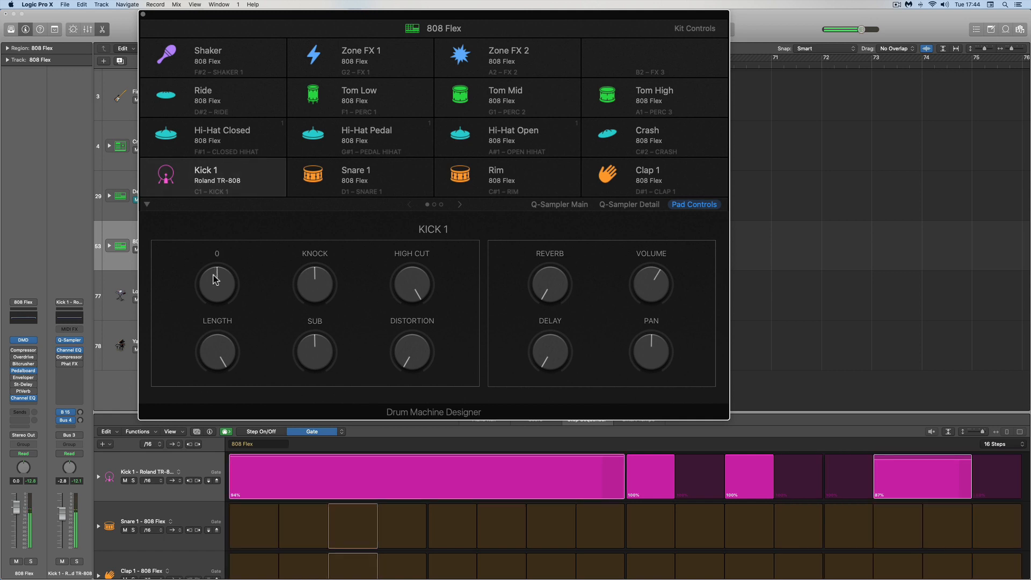
alt+click(214, 275)
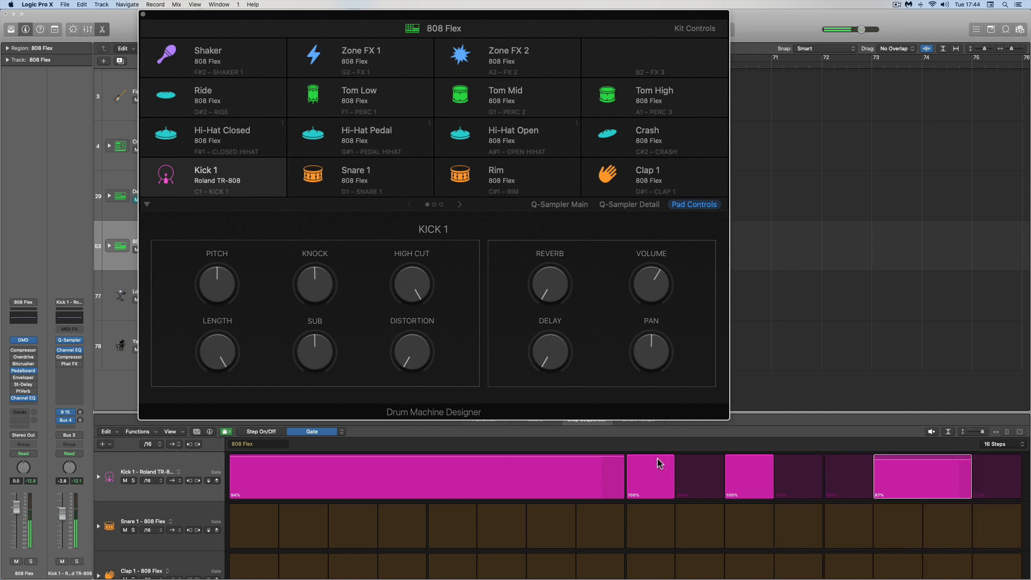
Shorten the kick hits on steps 9 and 11 by setting their gates to about 46% and 55%.
drag(658, 459, 659, 478)
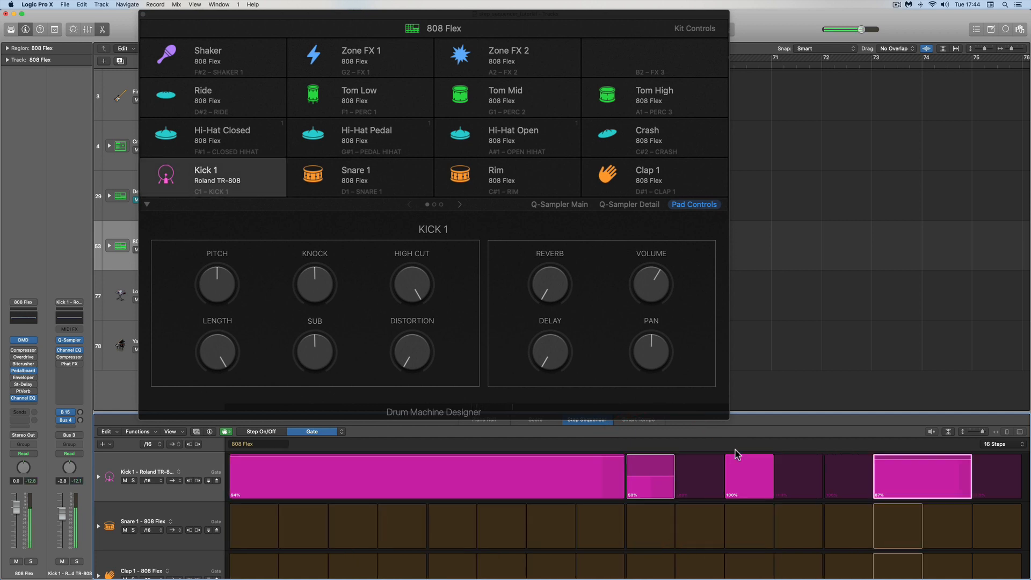
drag(756, 456, 755, 473)
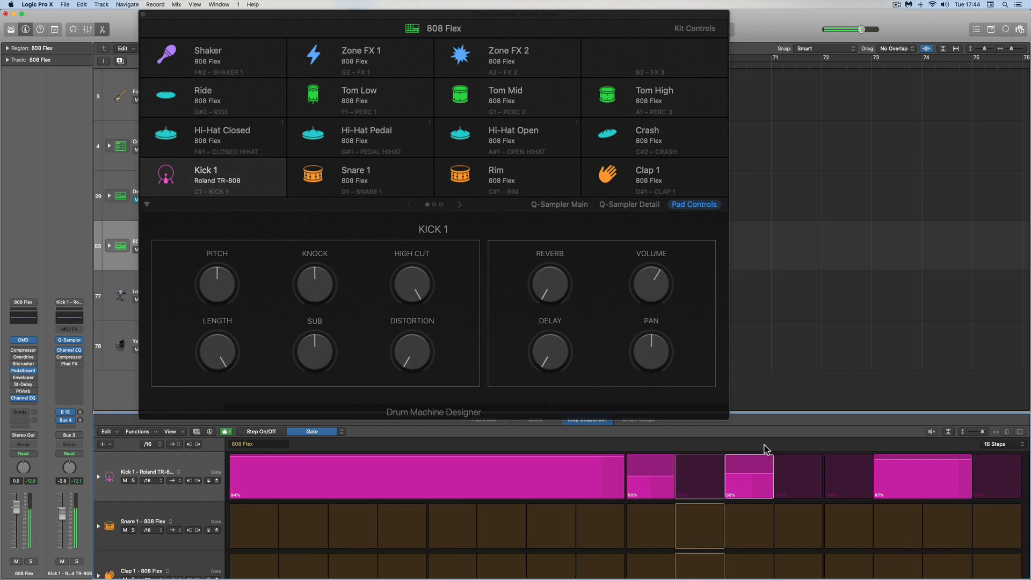
drag(655, 473, 657, 450)
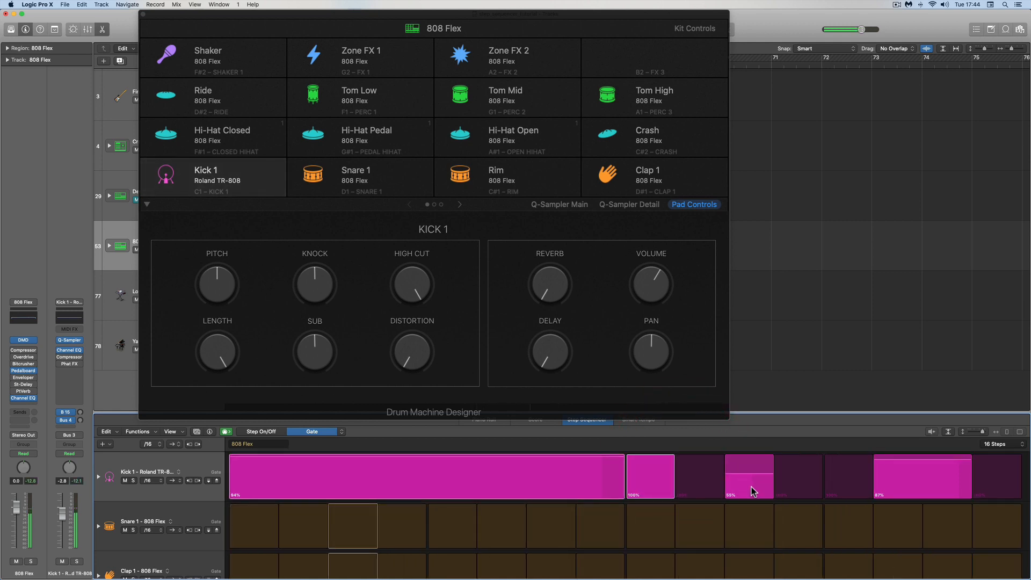
drag(666, 460, 661, 478)
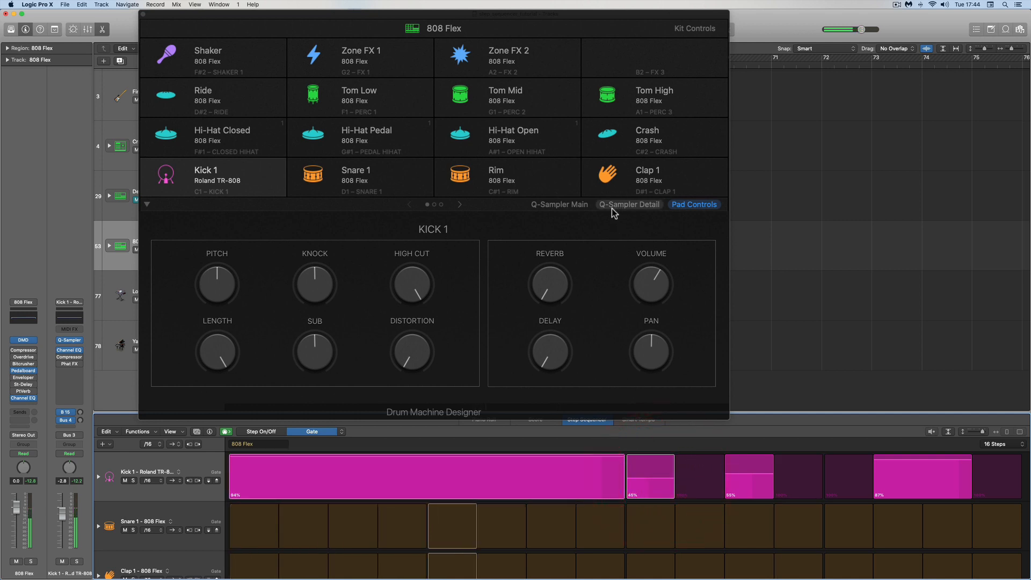
Try short and long amp envelope releases on Kick 1 during playback and settle on 281 ms.
click(583, 205)
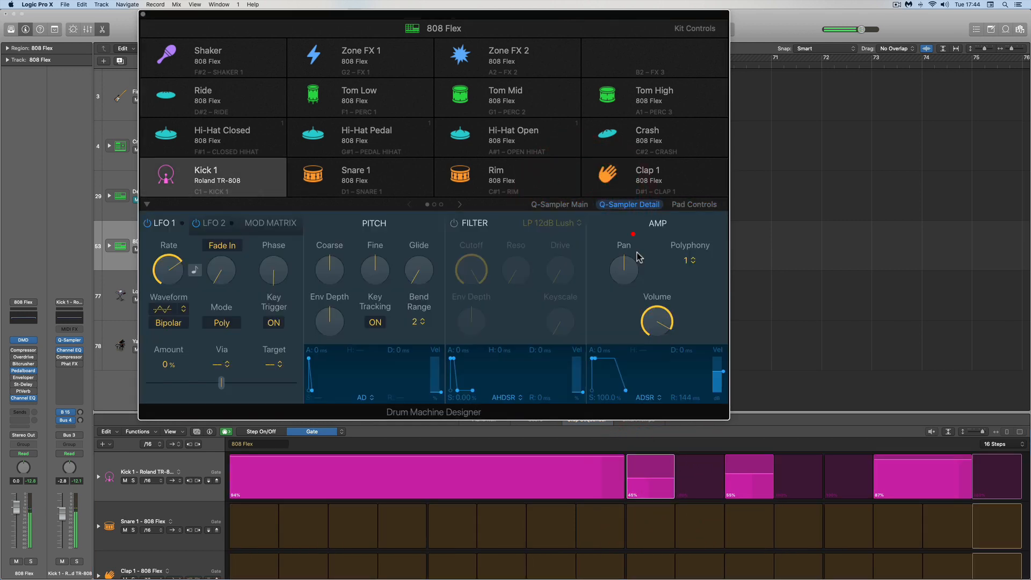
click(630, 205)
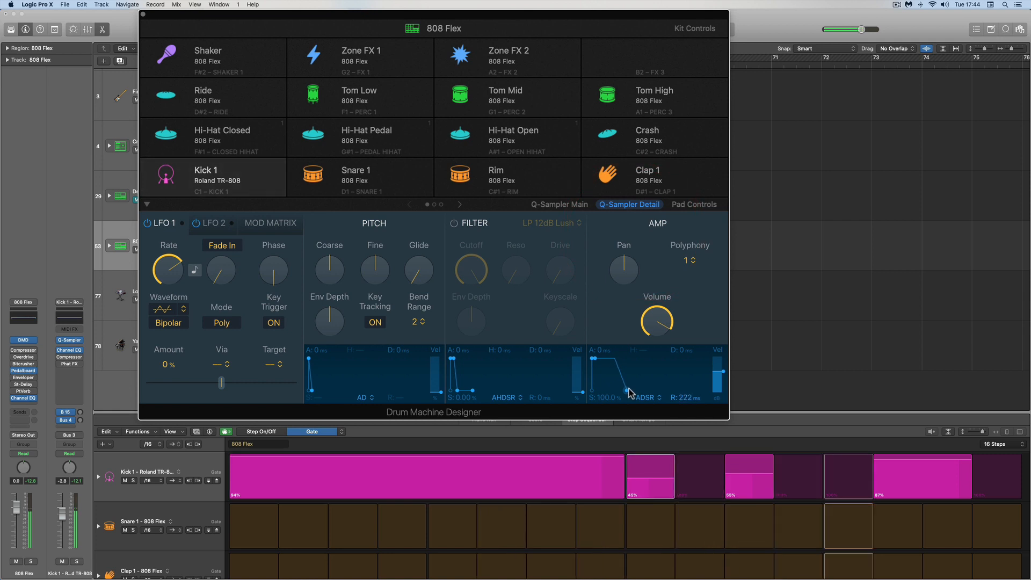
drag(627, 393, 625, 393)
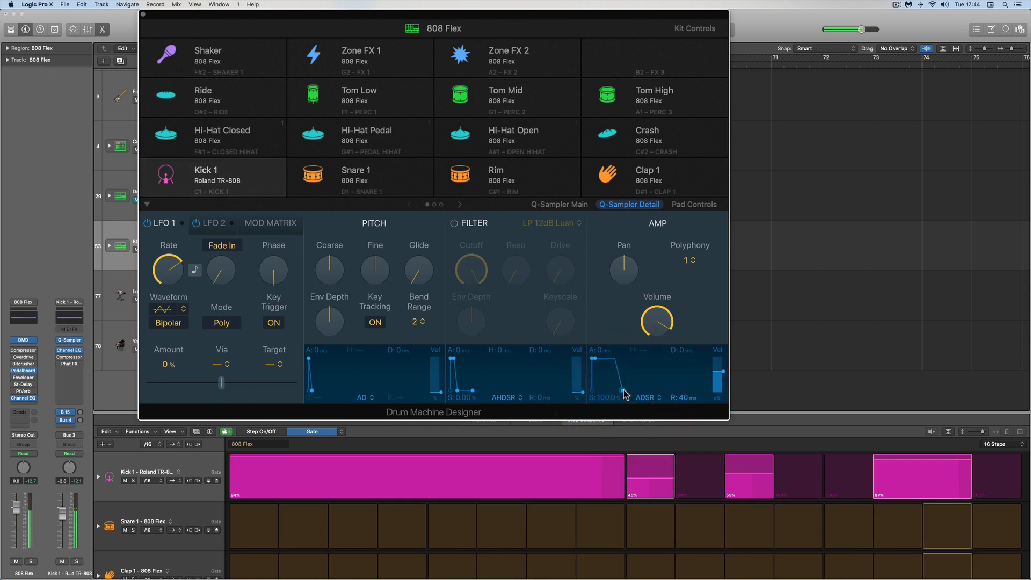
drag(625, 392, 631, 393)
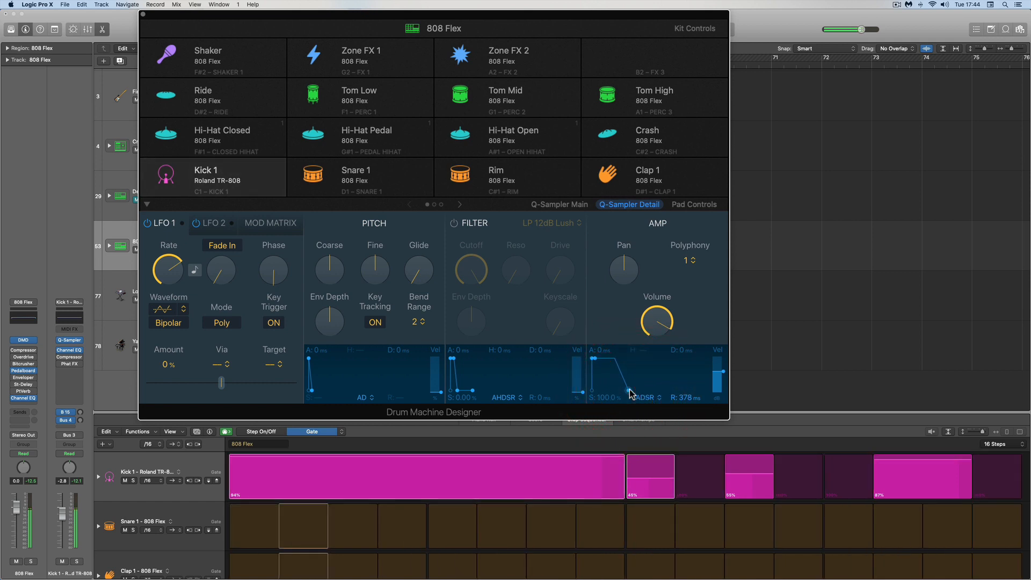
drag(631, 393, 629, 393)
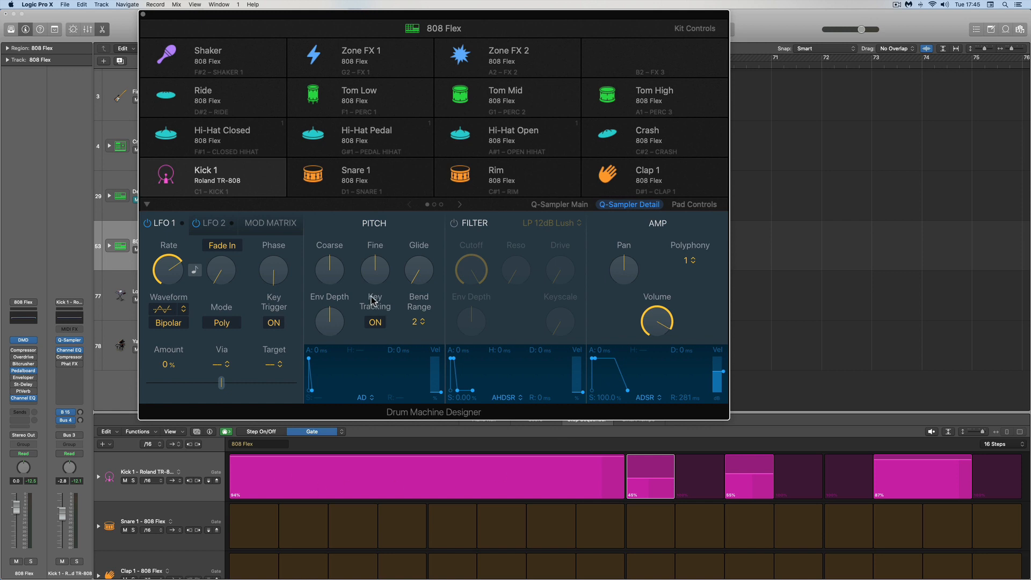
Audition the Crash pad, view its sample waveform and raise its pad volume to -4.9 dB.
click(610, 135)
click(608, 136)
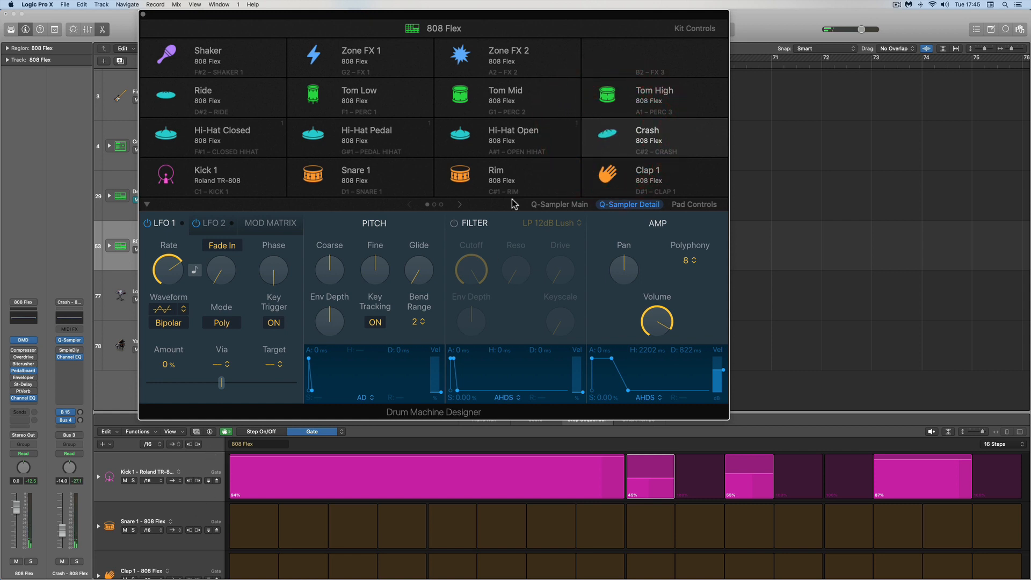
click(541, 206)
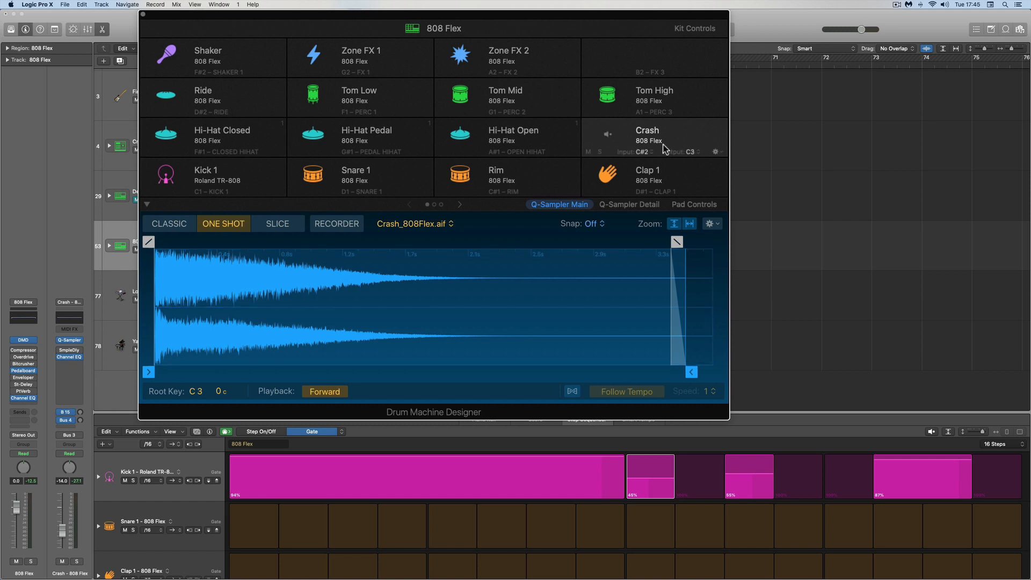
click(694, 205)
drag(644, 279, 646, 266)
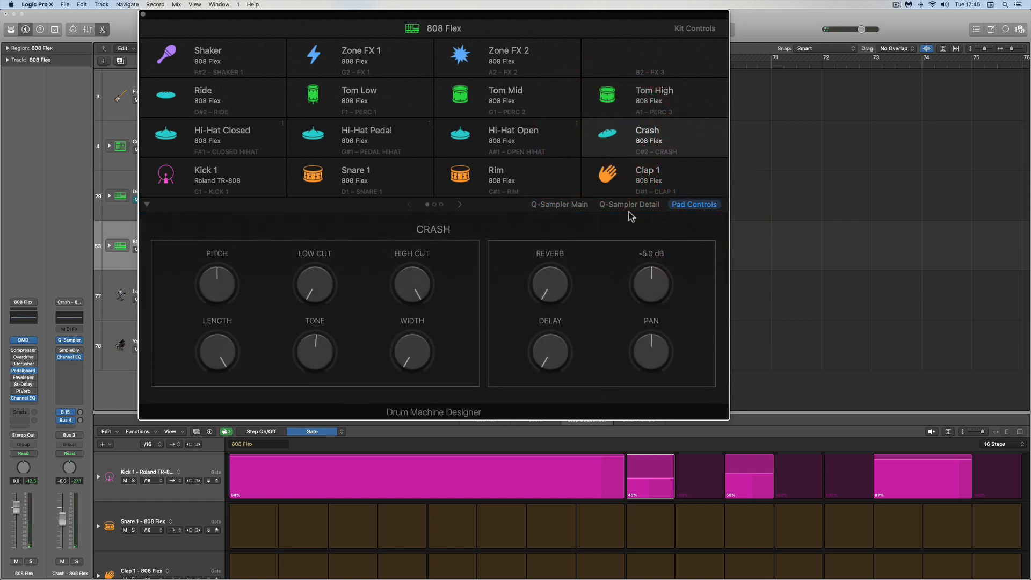
click(613, 177)
click(608, 136)
Turn on step 1 in the Crash row and play the pattern with the crash waveform displayed.
scroll(170, 521, down, 5)
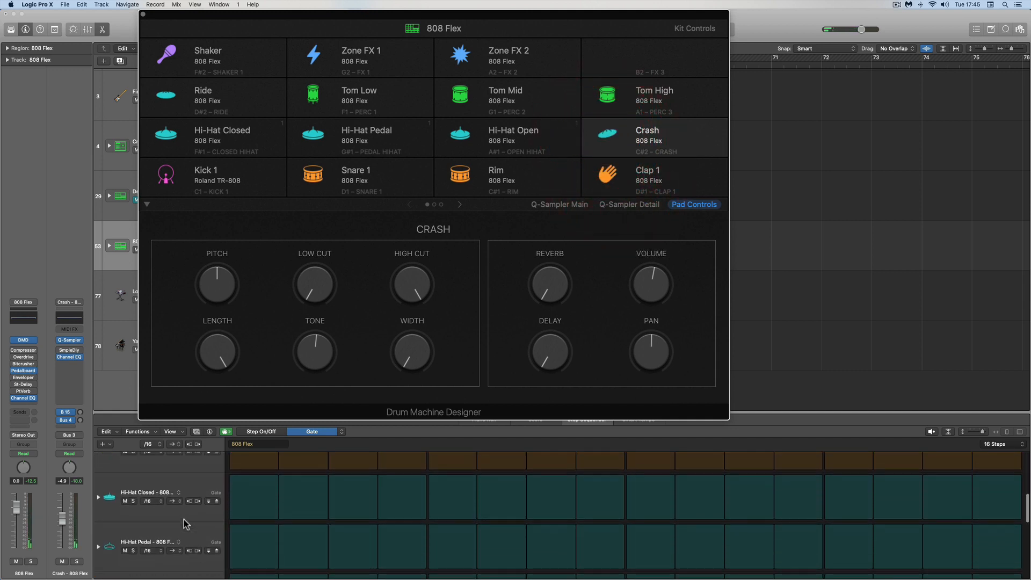
scroll(184, 520, down, 5)
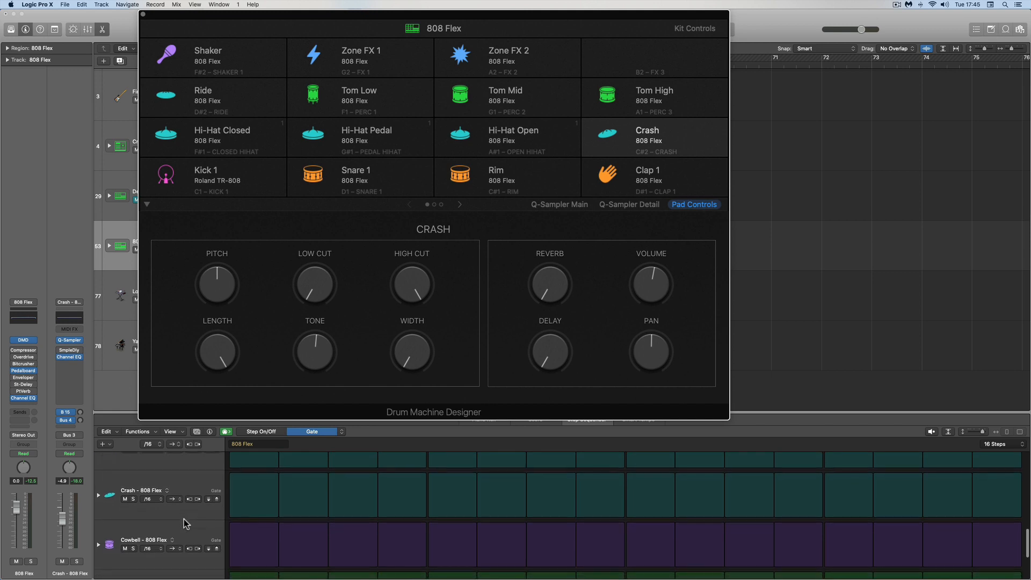
click(260, 432)
click(255, 481)
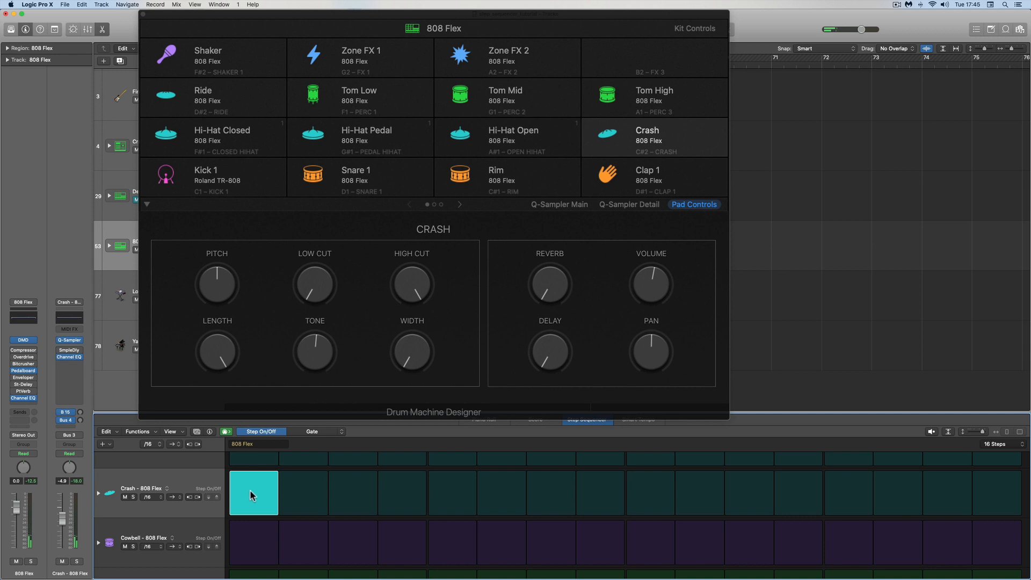
click(562, 204)
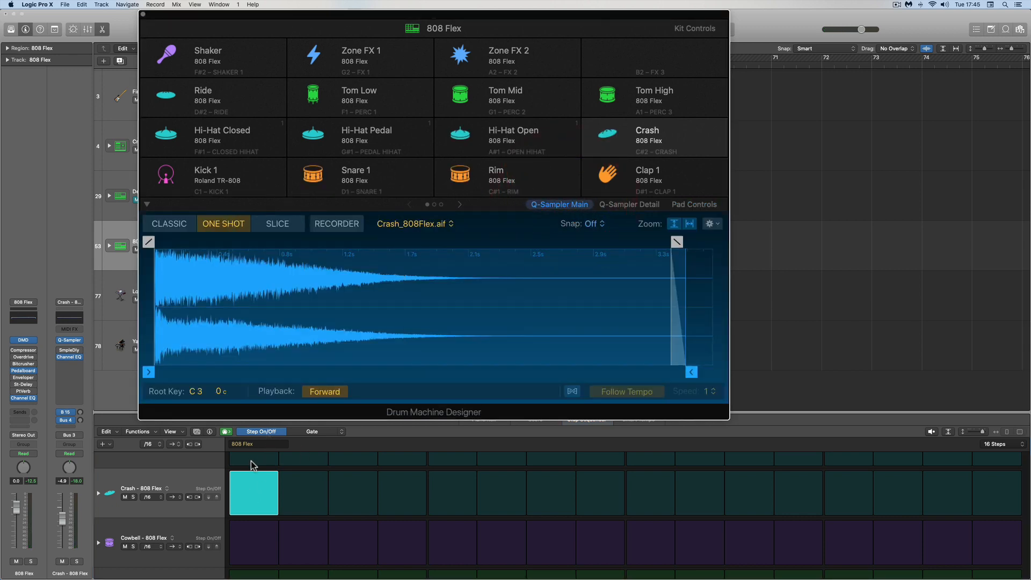
key(space)
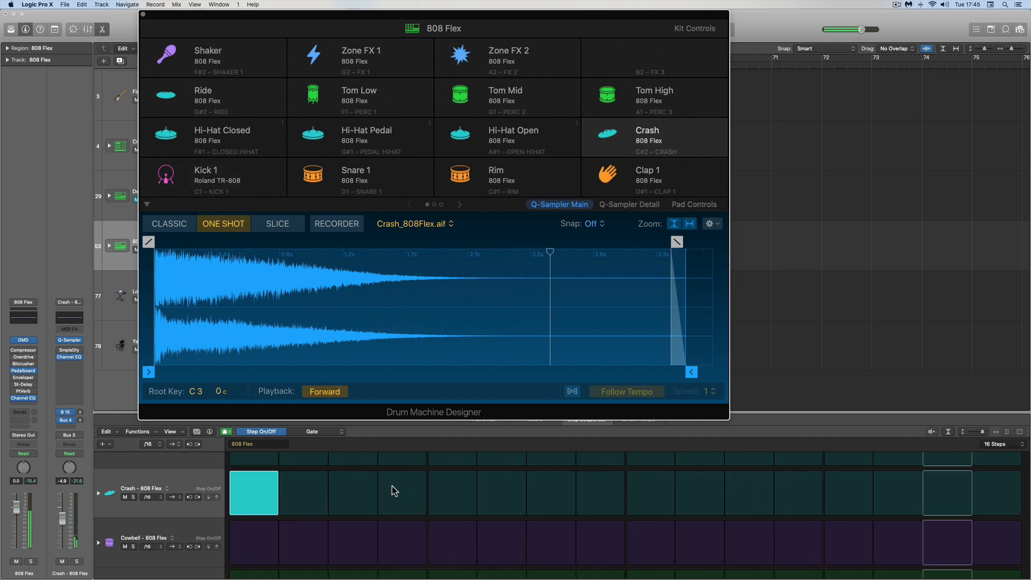
Switch the Crash sampler to Classic mode and set its amp envelope to ADSR with 0 ms decay, 100% sustain and 80 ms release.
click(171, 224)
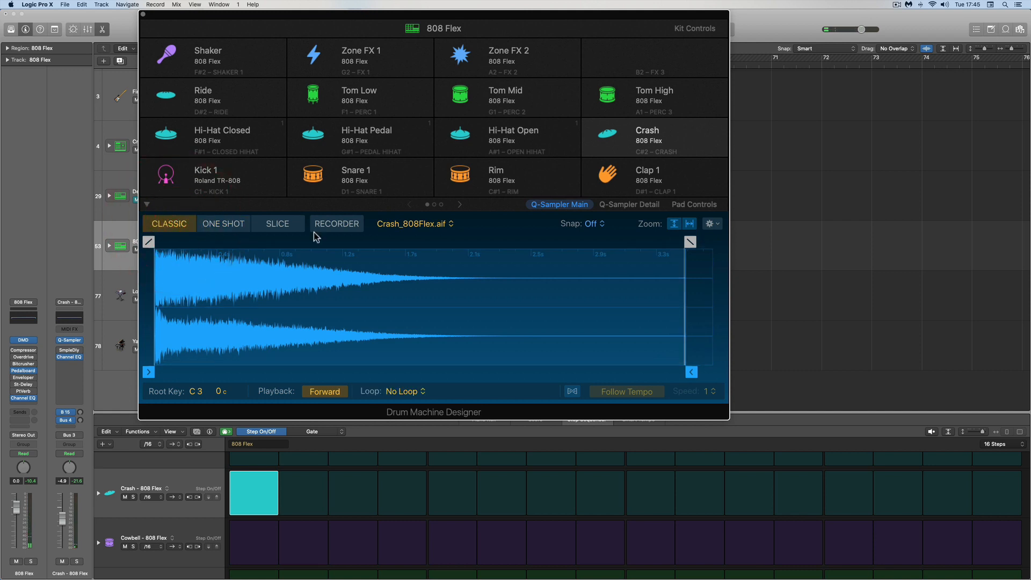
click(618, 204)
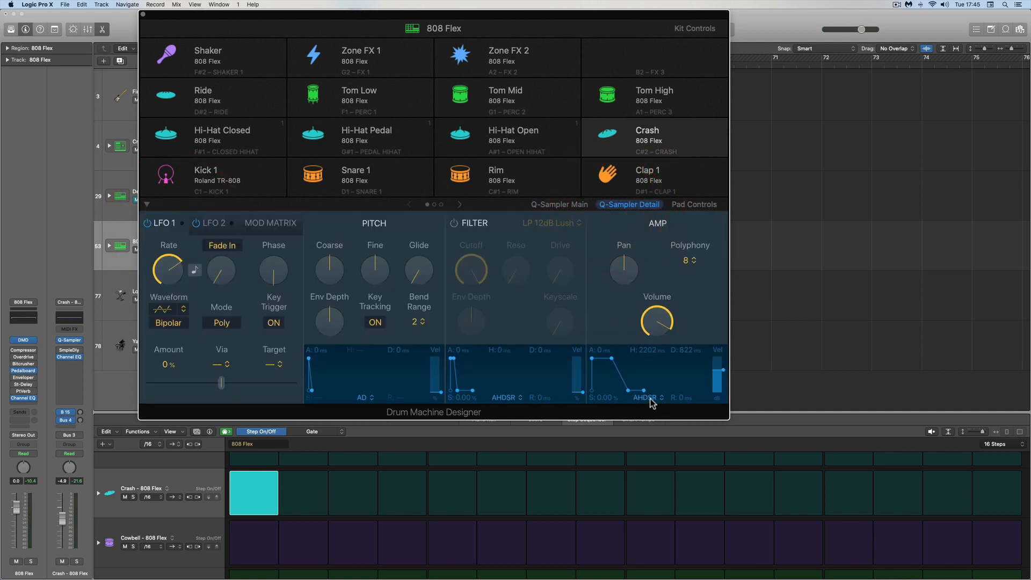
click(649, 398)
click(645, 391)
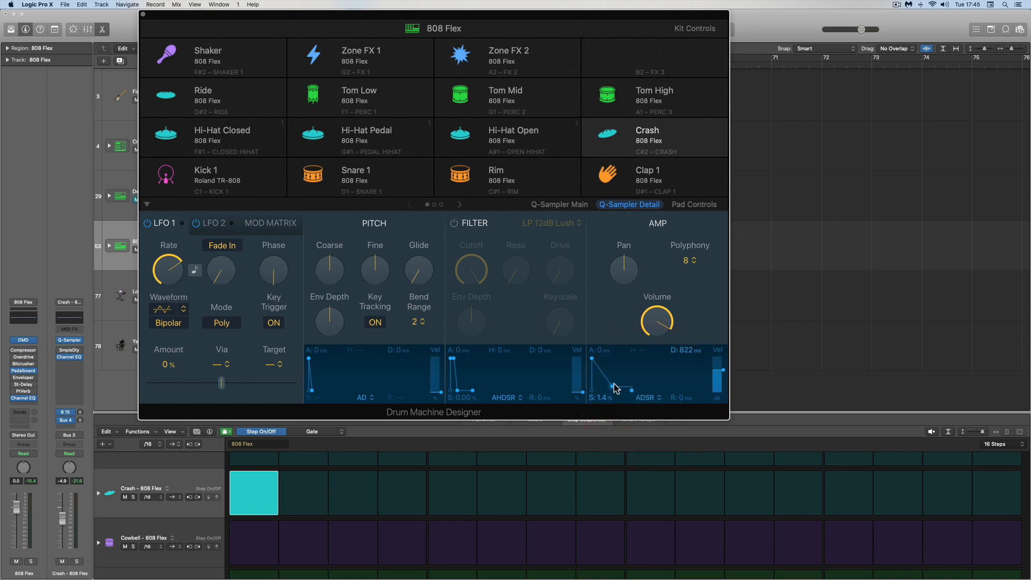
drag(624, 395, 628, 396)
key(space)
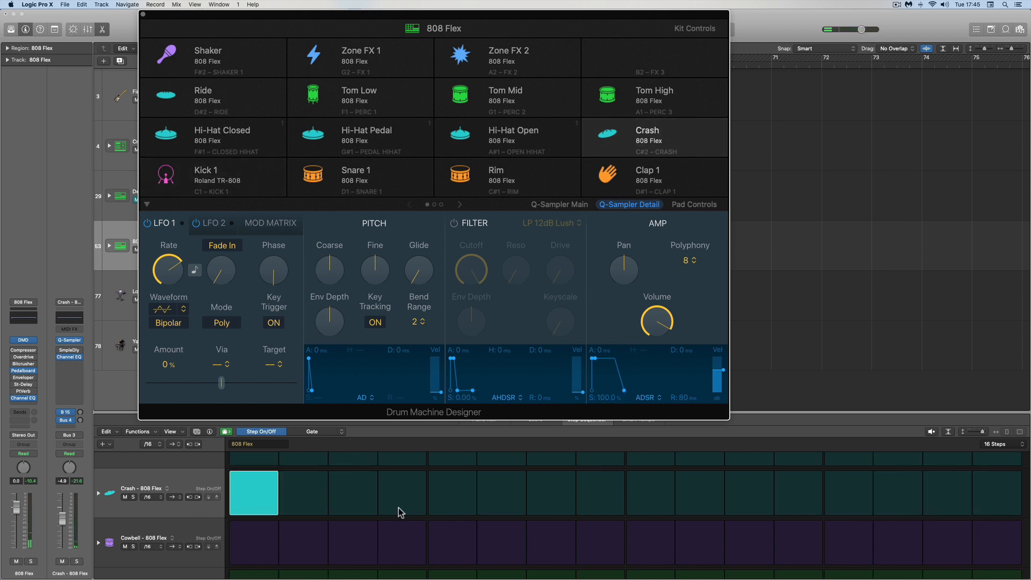
Set the gate of the first crash hit to 47% and lengthen the Crash amp release to 204 ms.
click(322, 431)
drag(262, 481, 260, 495)
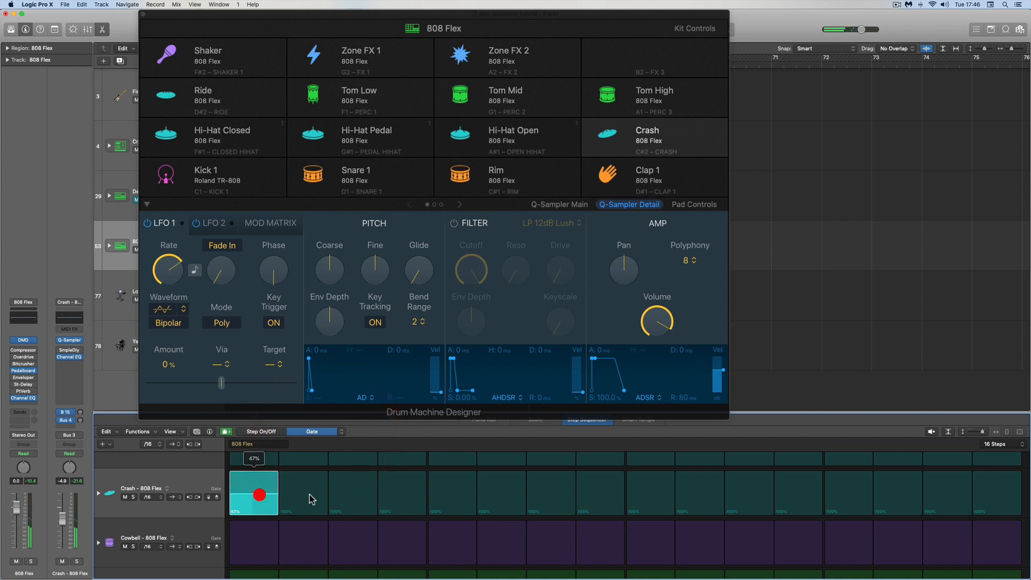
click(627, 391)
drag(627, 395, 628, 395)
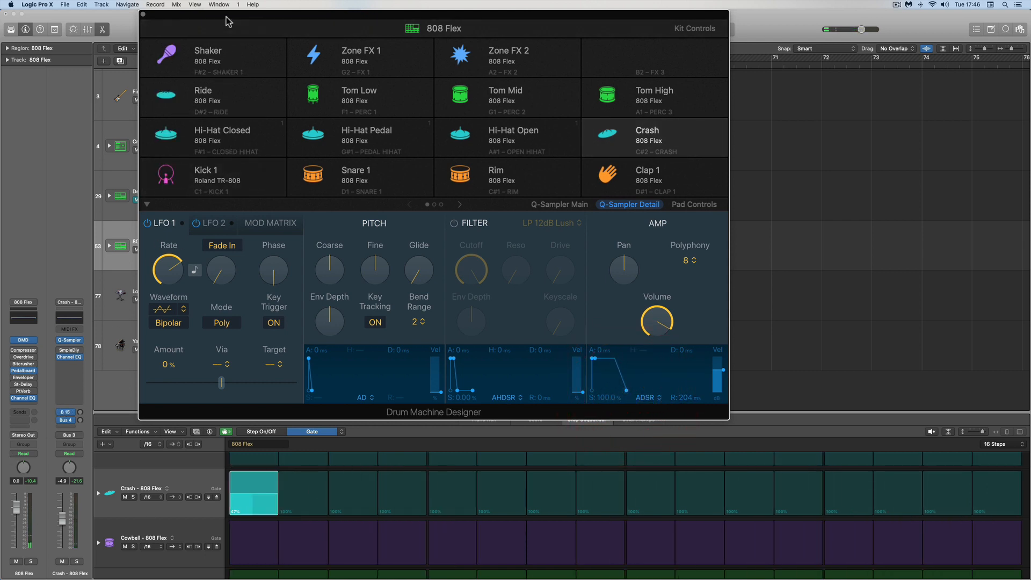
Move the Drum Machine Designer window off the track headers and open the Library.
drag(225, 21, 384, 14)
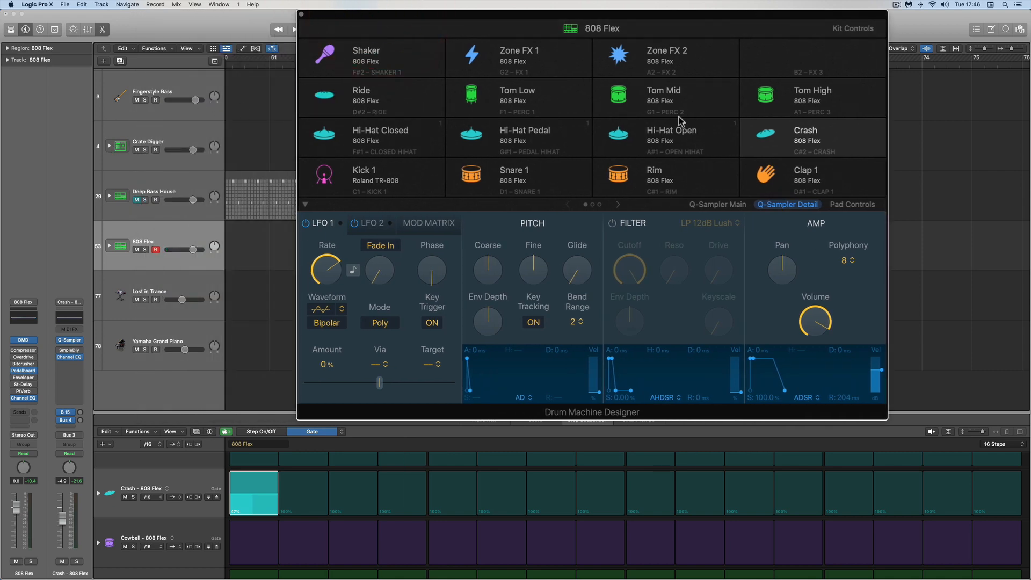
click(11, 30)
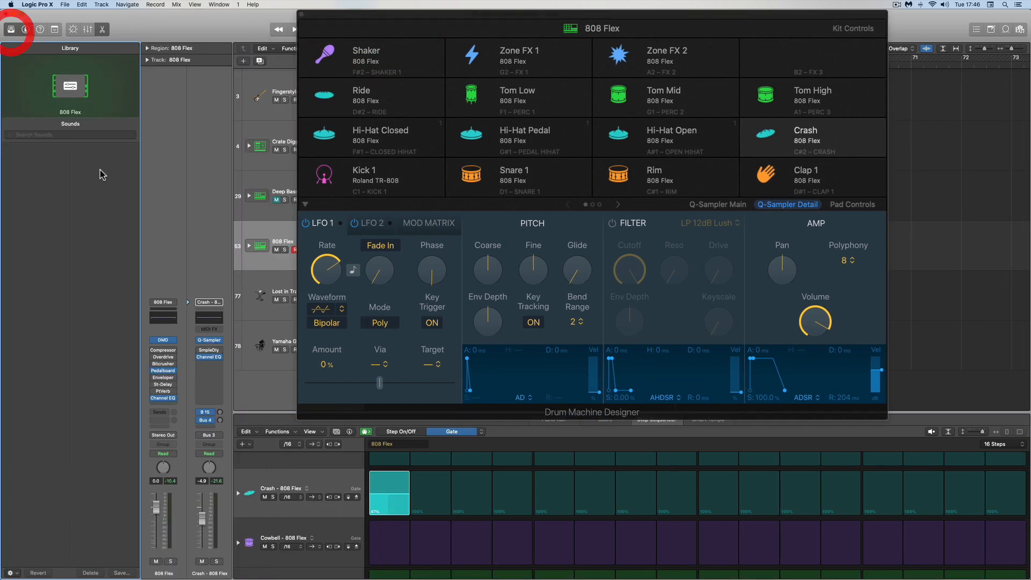
Replace the crash sound with Crash – Crate Digger from the Cymbals sounds and set its sampler to Classic mode.
click(59, 172)
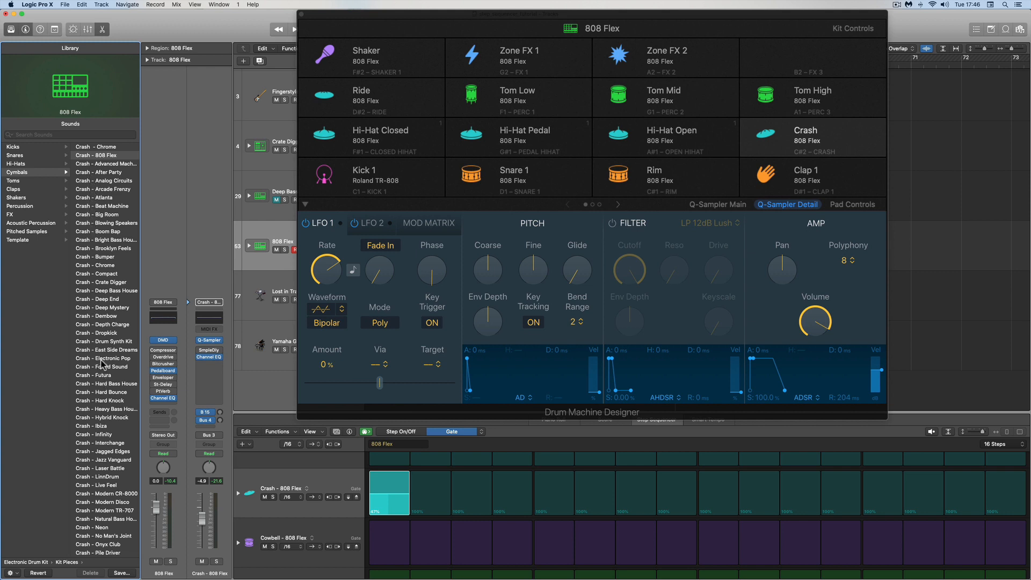
click(90, 282)
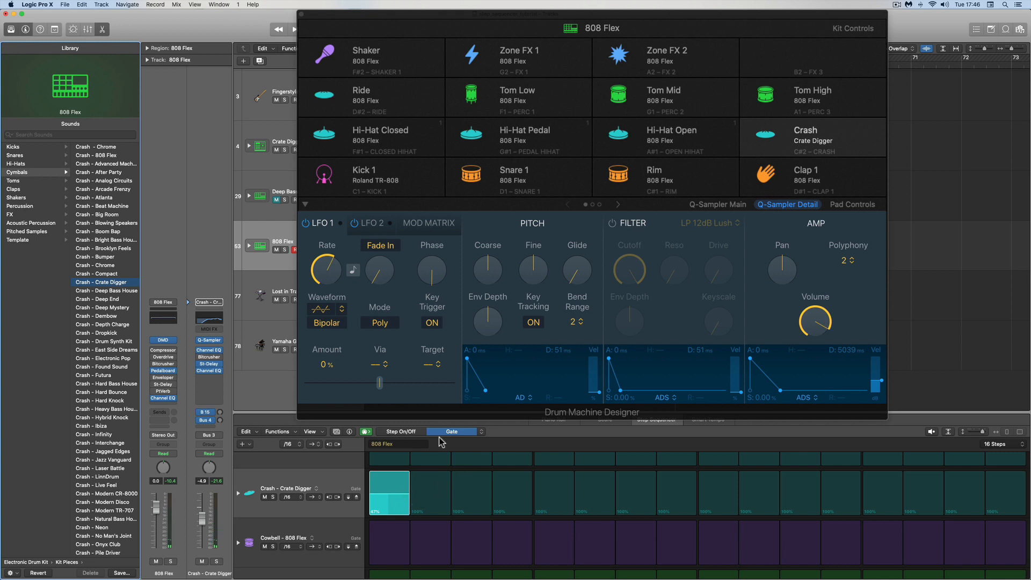
click(718, 204)
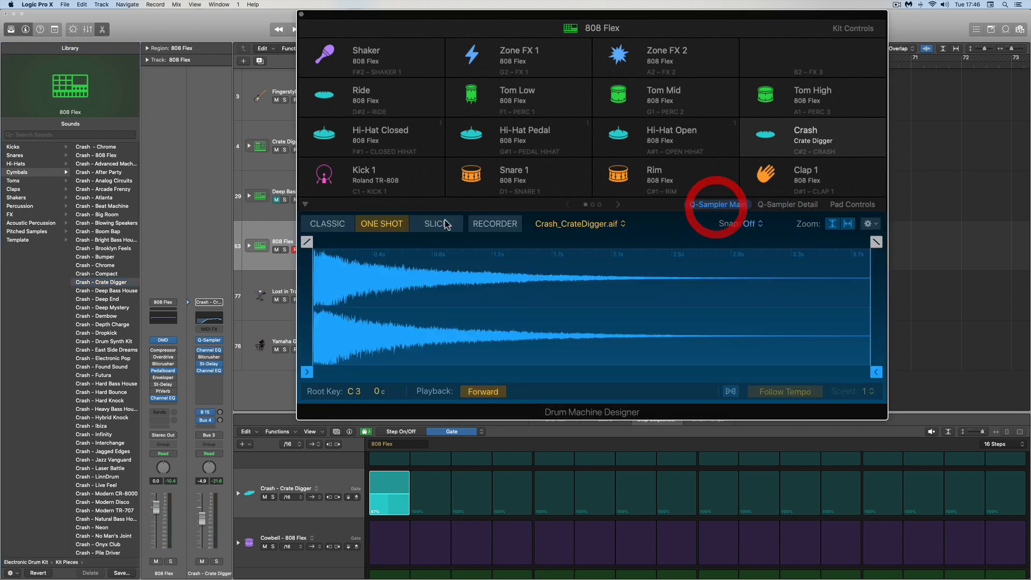
click(336, 223)
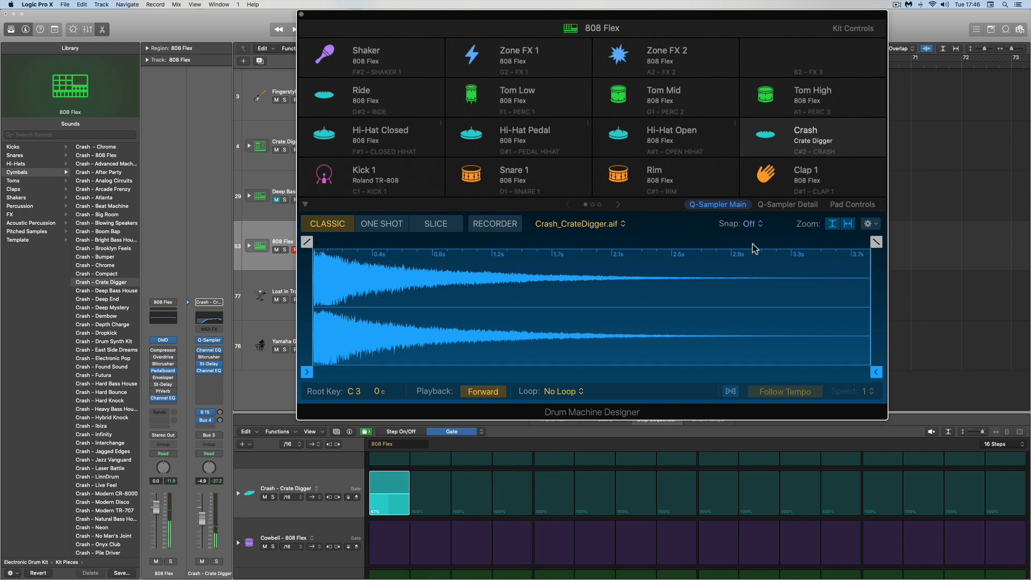
Set the Crate Digger crash's amp envelope to ADSR with 0 ms decay, 100% sustain and 158 ms release.
click(795, 204)
click(810, 397)
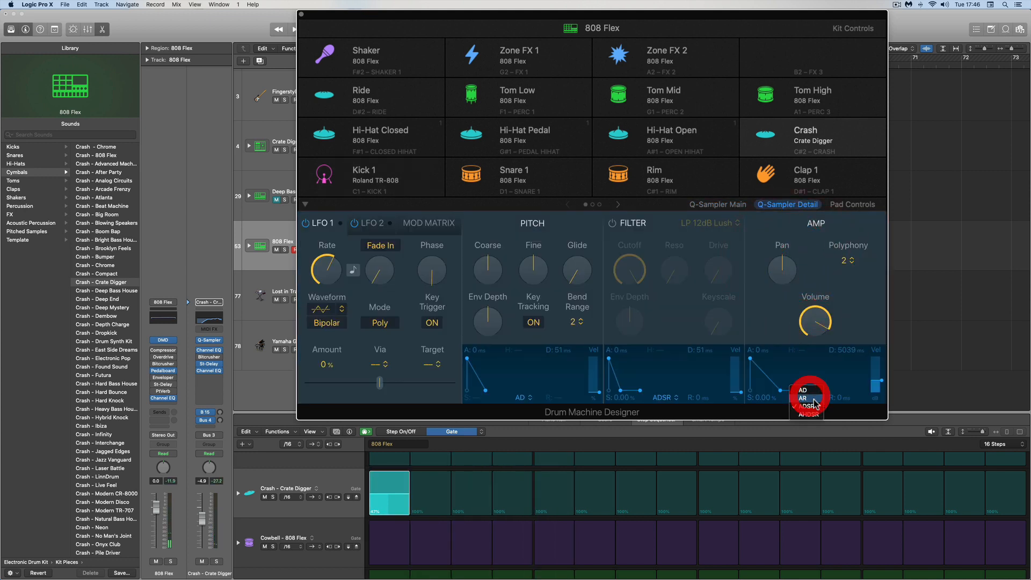
click(810, 407)
mouse_move(781, 391)
mouse_down()
mouse_move(781, 355)
mouse_move(727, 355)
mouse_move(787, 394)
mouse_up()
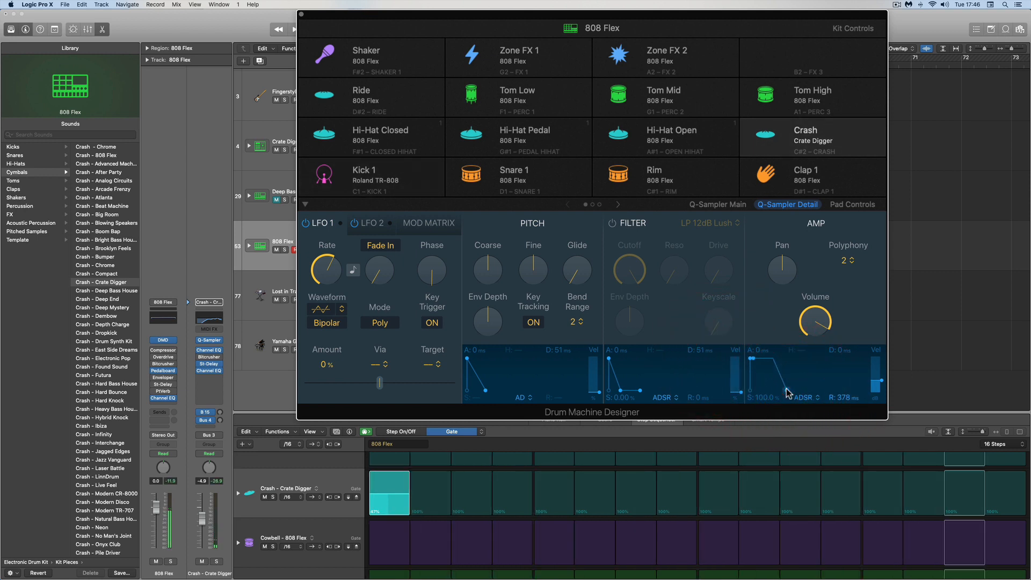
drag(787, 394, 784, 394)
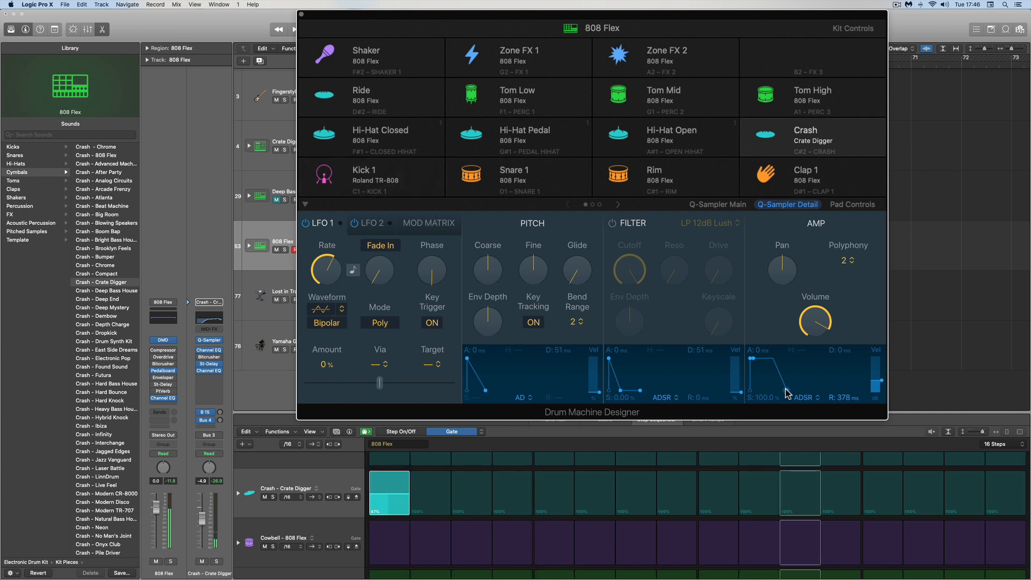
drag(784, 394, 783, 393)
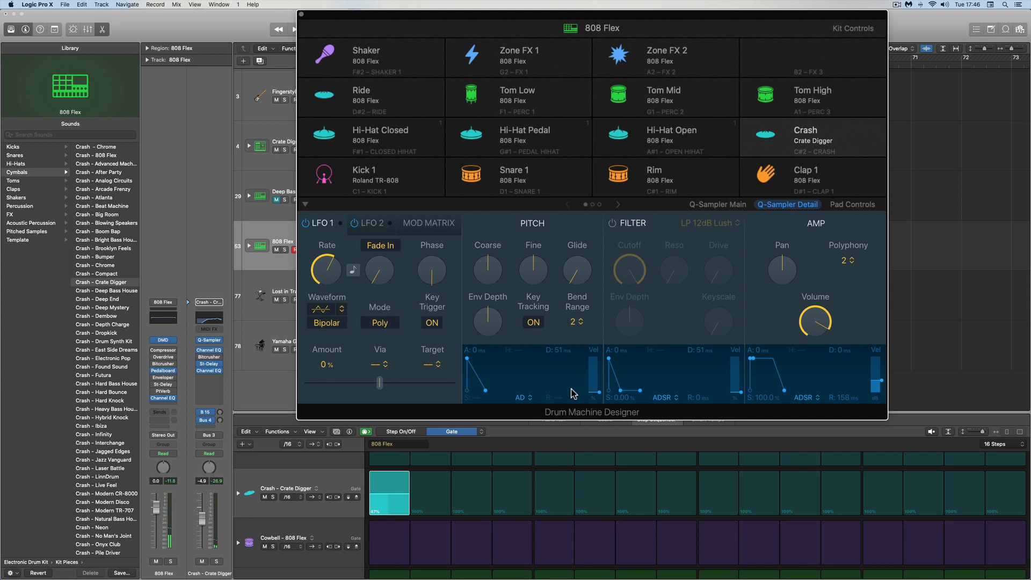
Raise the Crash pad's volume to -0.8 dB and turn on step 9 in the Crash row.
click(852, 204)
drag(813, 282, 813, 274)
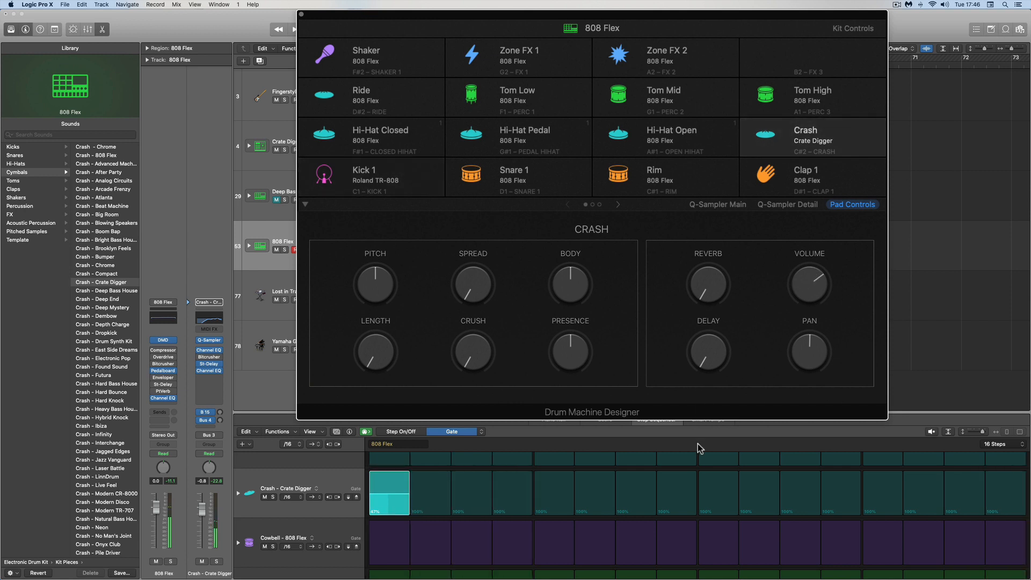
click(709, 489)
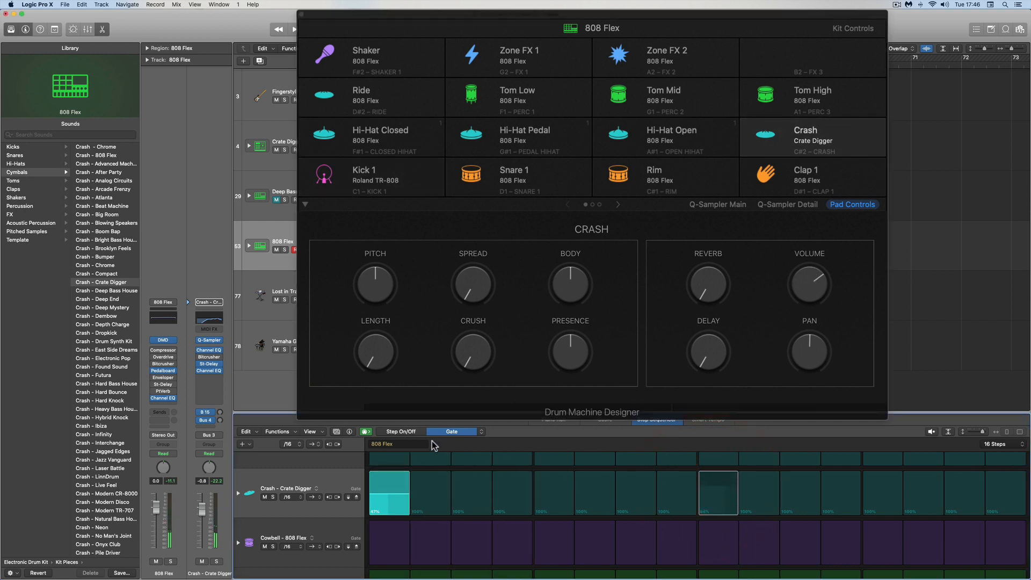
click(537, 456)
click(725, 498)
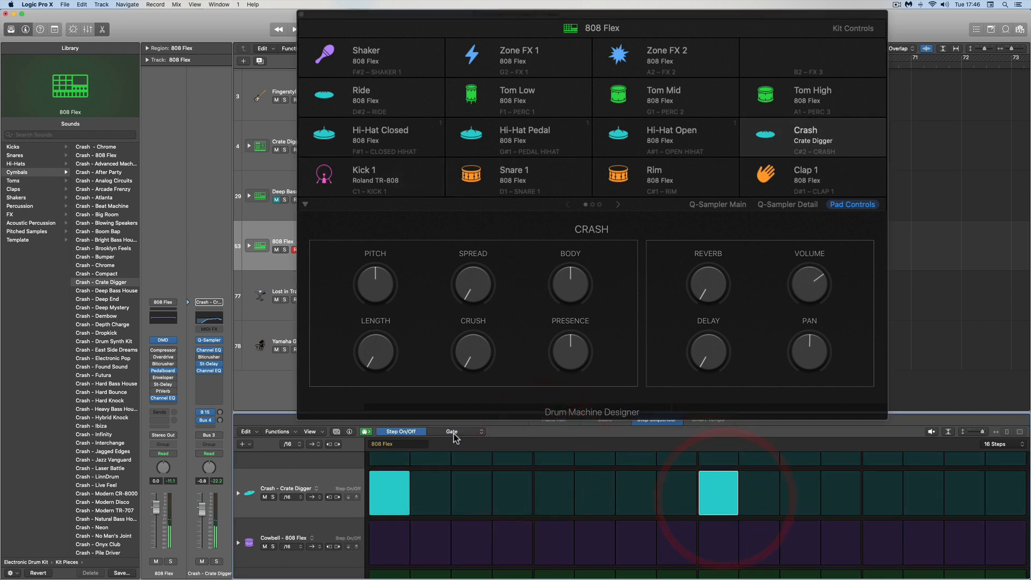
Tie the second crash hit across steps 9 to 12 in the Crash row.
click(454, 434)
click(479, 433)
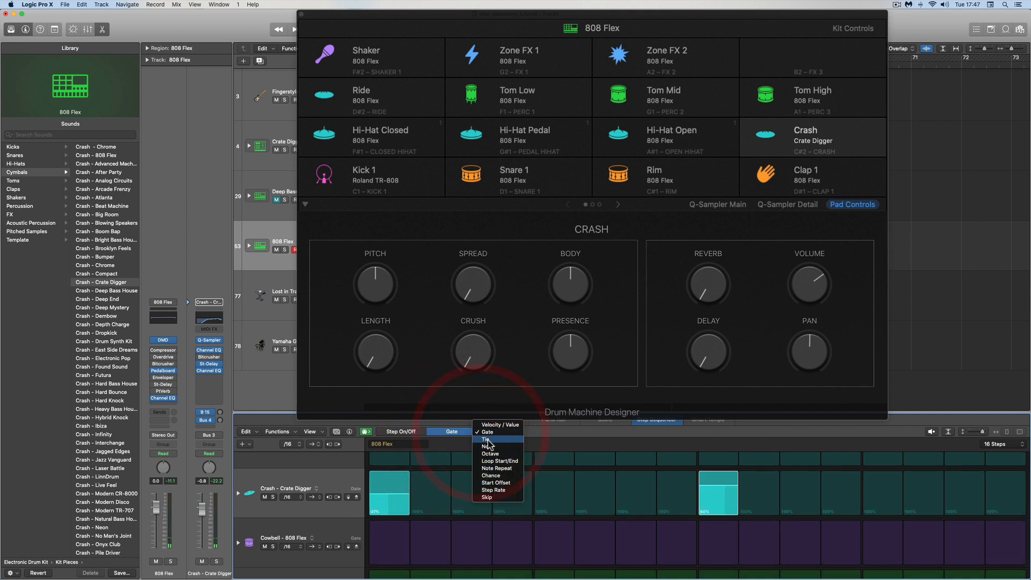
click(533, 450)
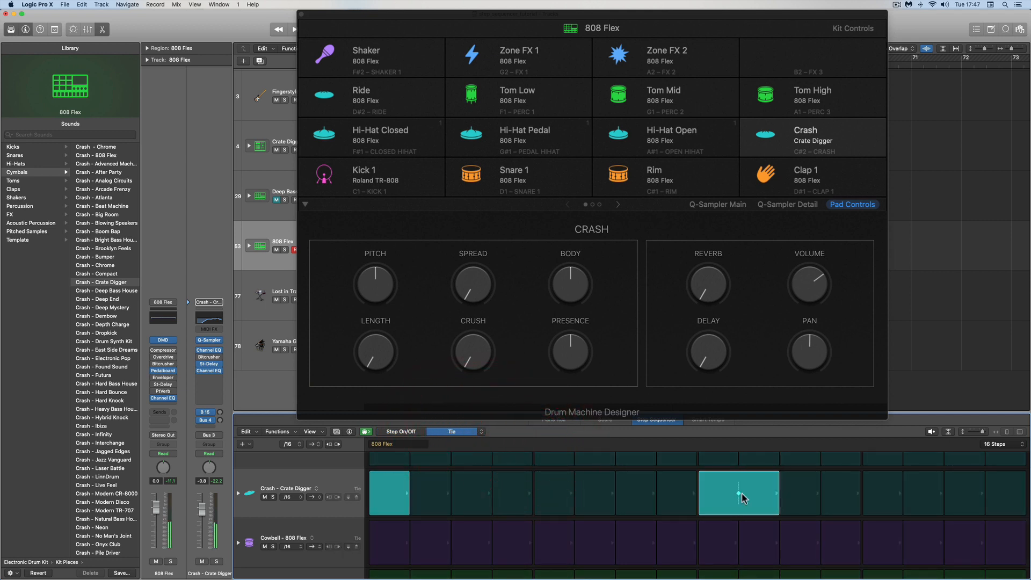
drag(737, 492, 816, 495)
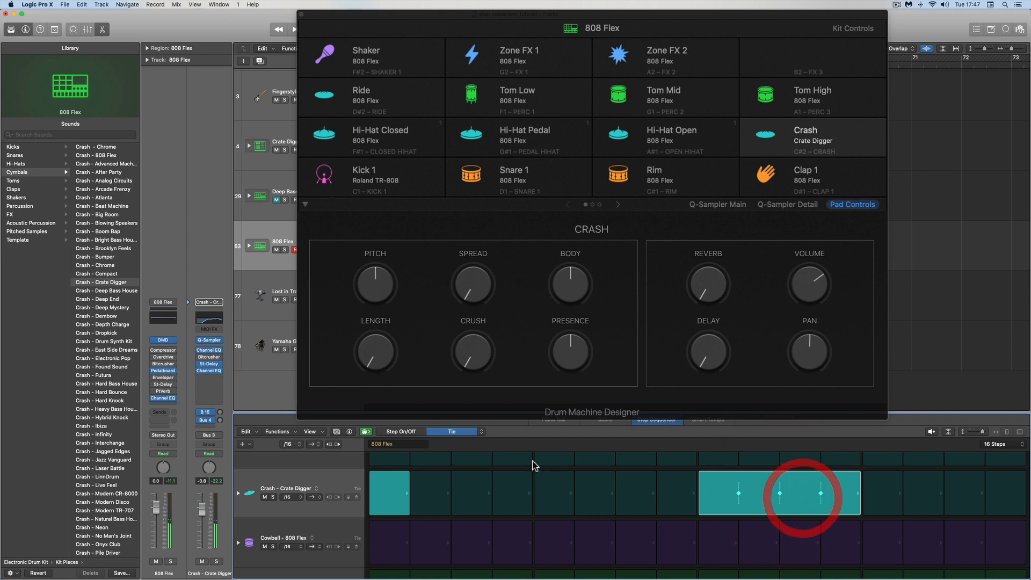
Set the gate of the crash hit on step 9 to 100% and play the pattern.
click(479, 432)
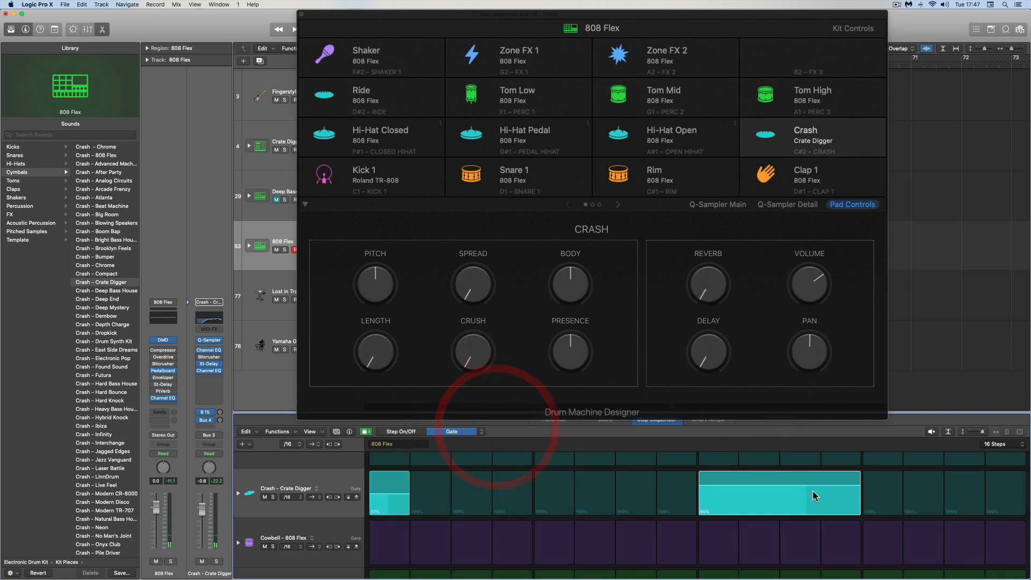
drag(810, 487, 813, 467)
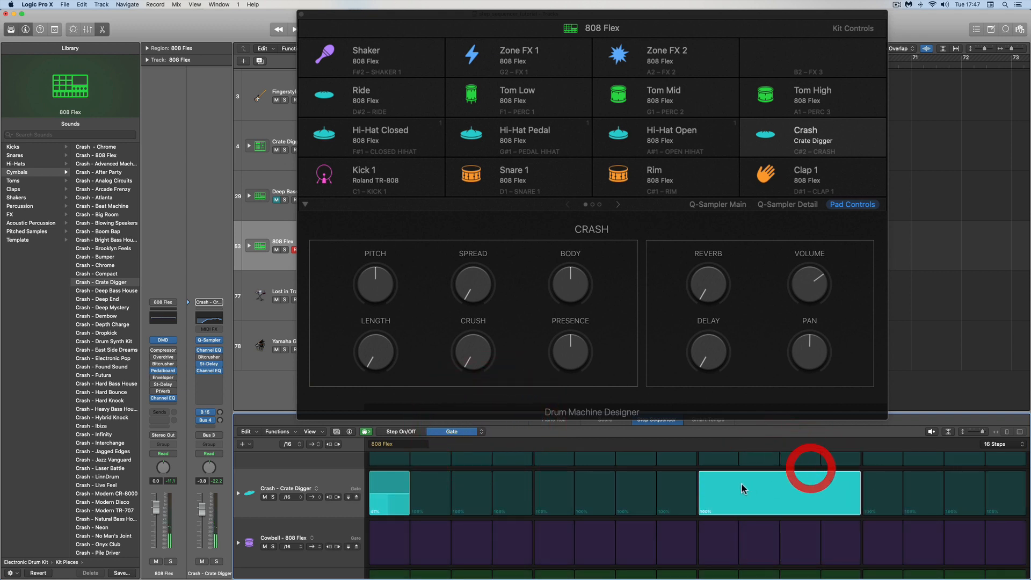
key(space)
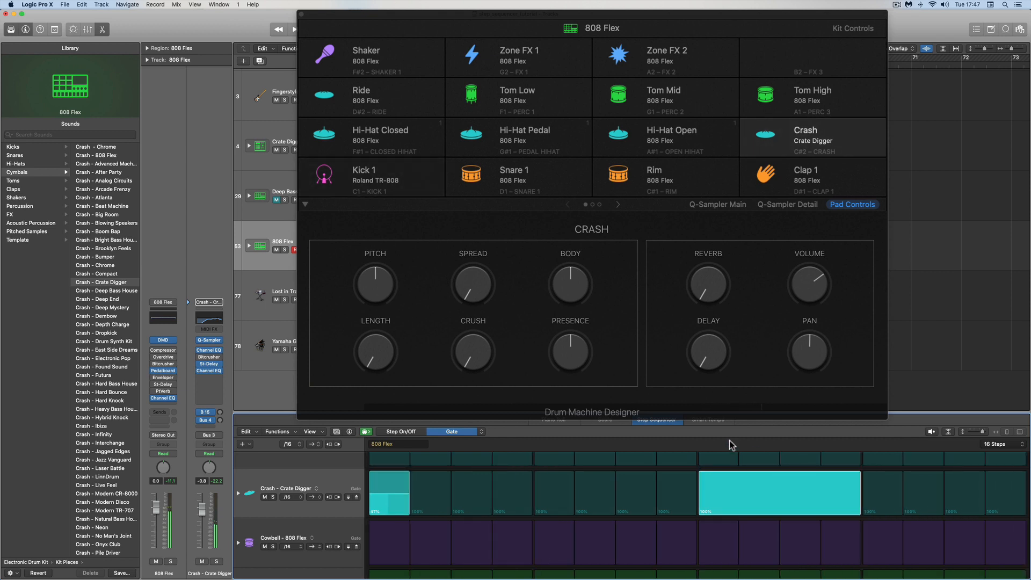
Remove the ties from the second crash hit one by one during playback, shortening it to step 9 only.
click(483, 433)
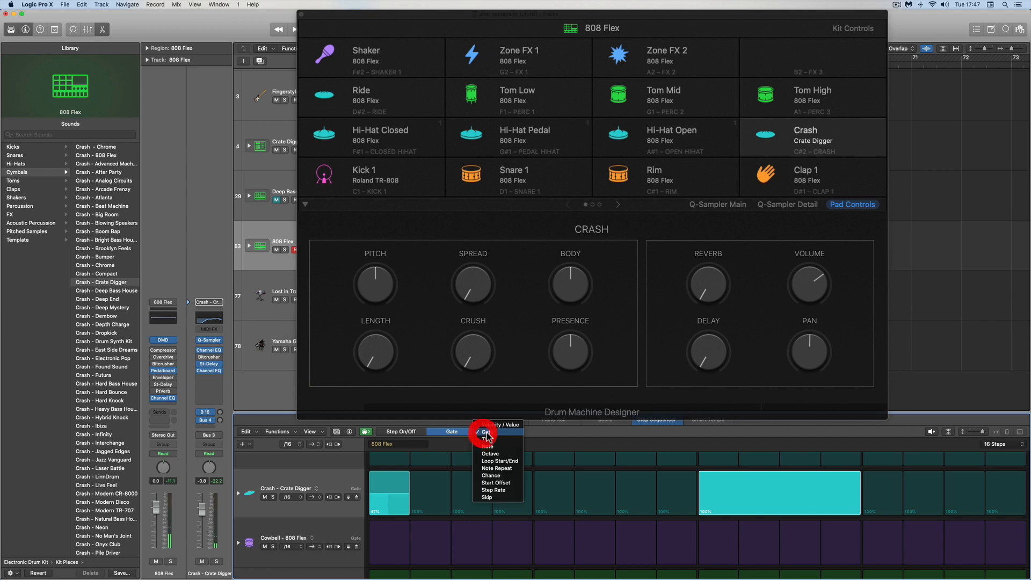
click(488, 438)
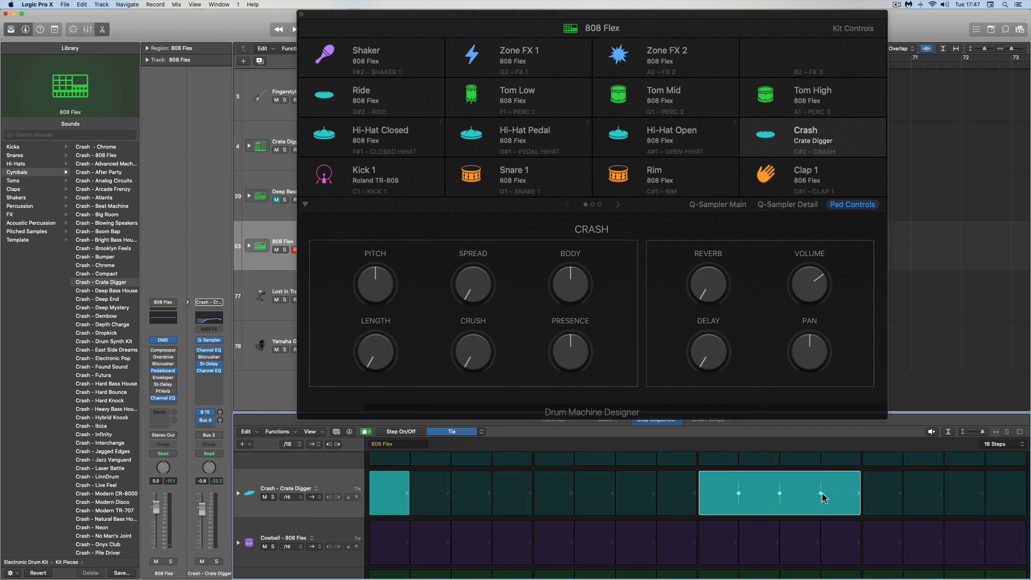
click(824, 497)
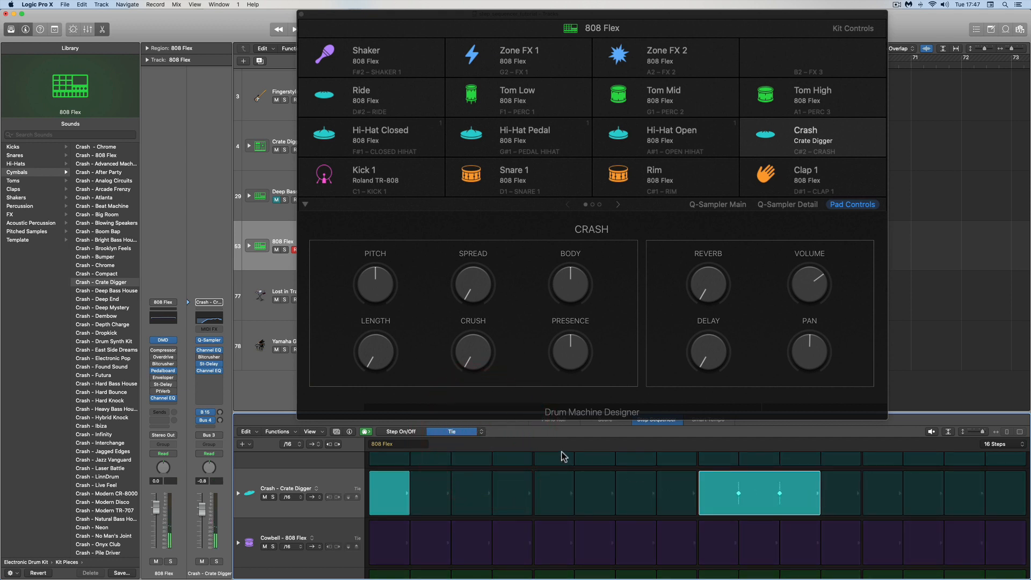
key(space)
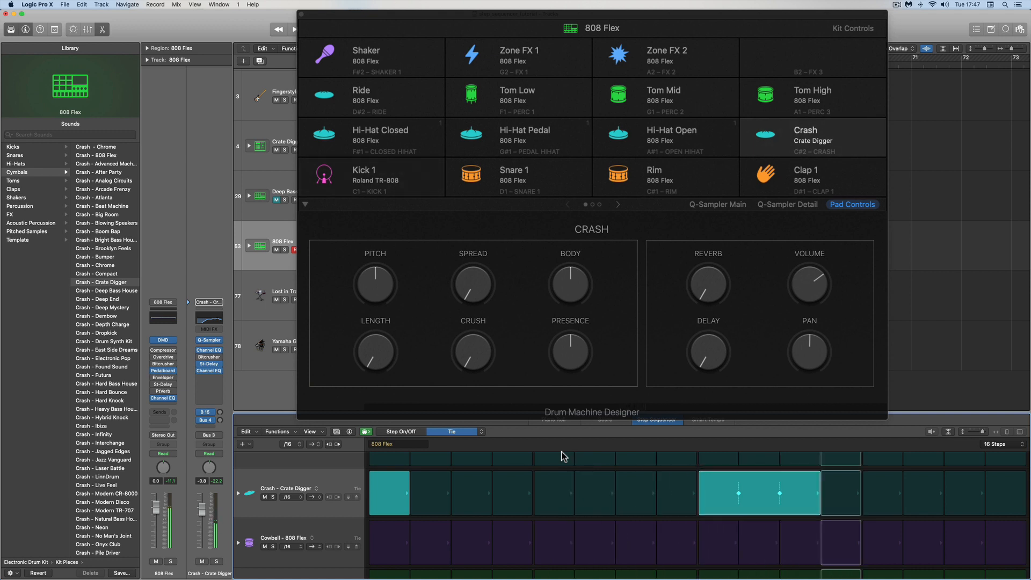
click(779, 493)
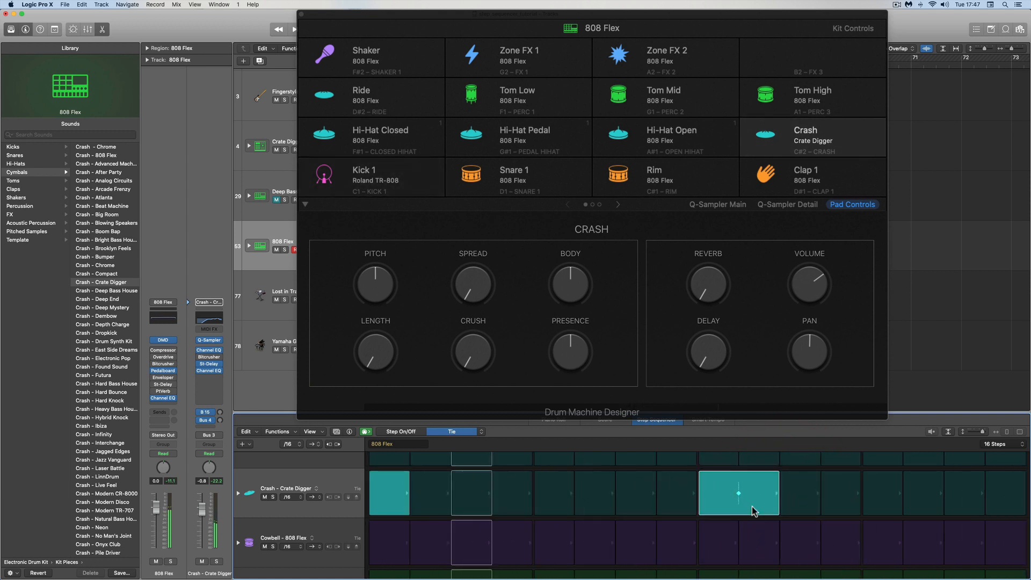
click(739, 492)
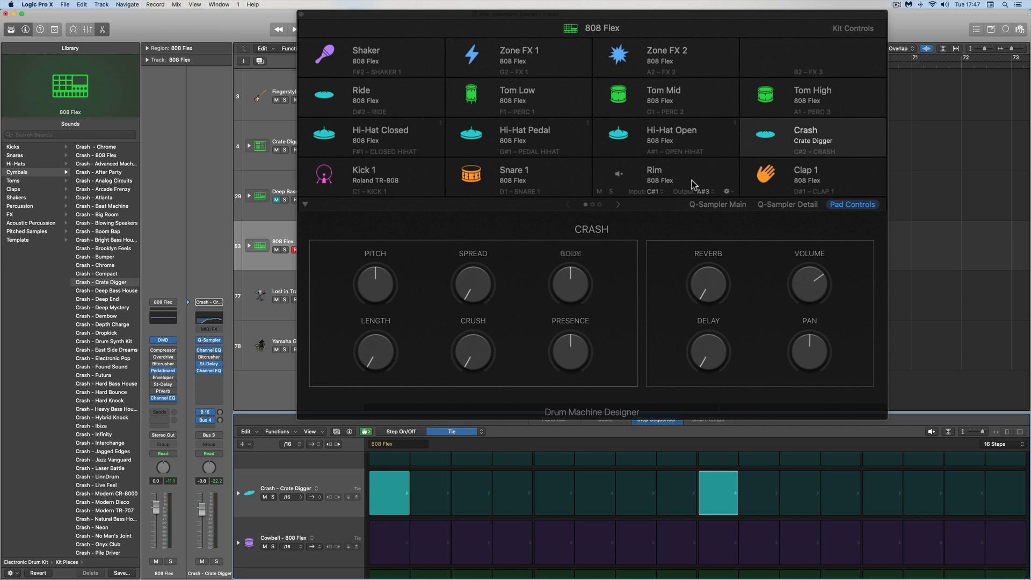
Select the Kick 1 pad and examine its sample waveform and amp envelope settings.
click(340, 174)
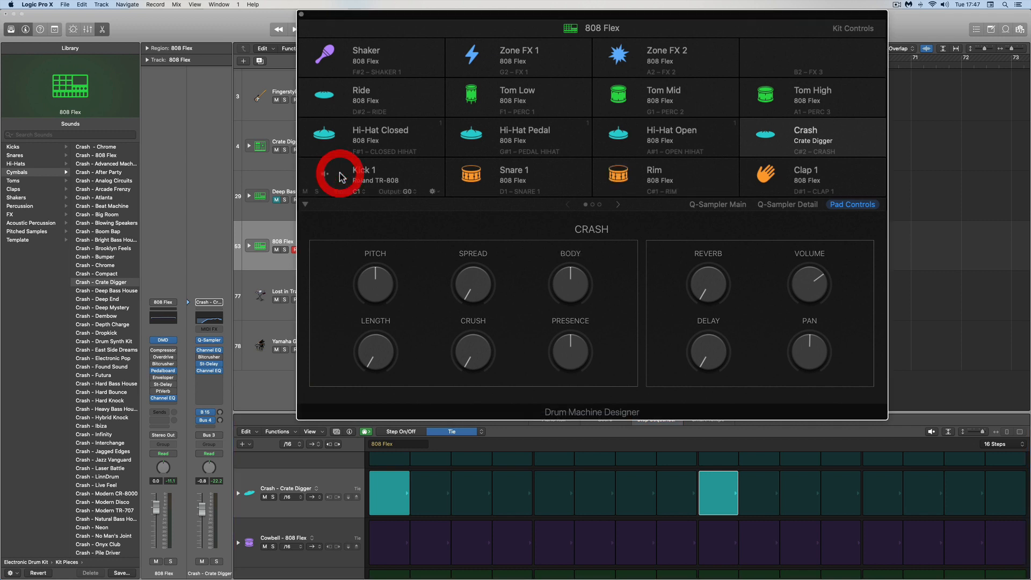
click(718, 204)
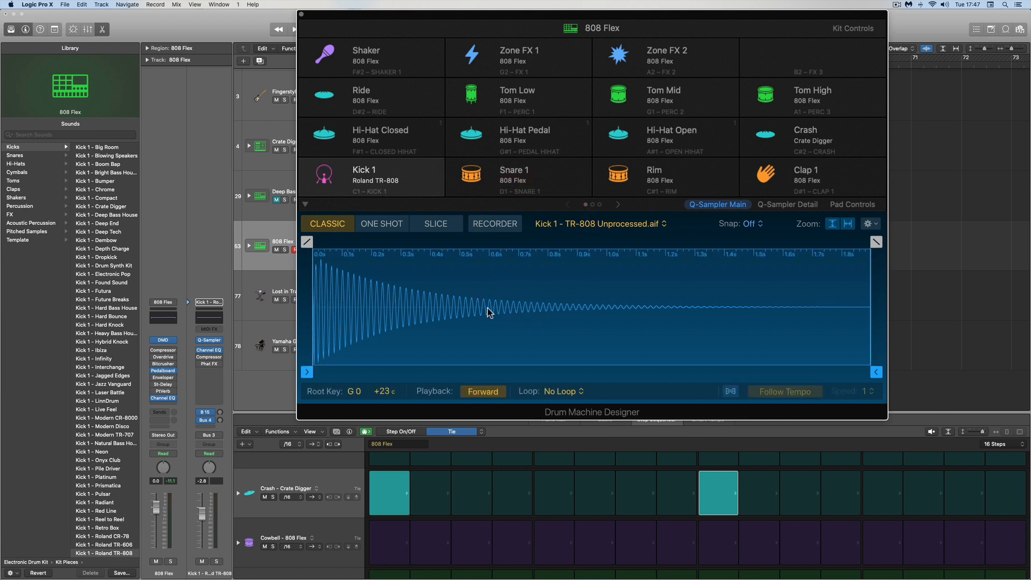
scroll(601, 486, up, 2)
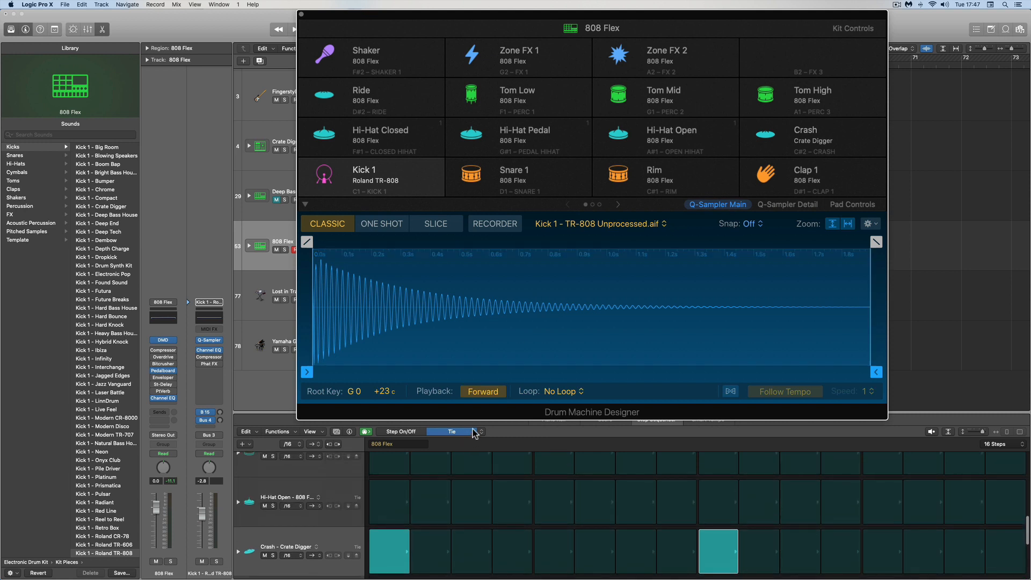
click(774, 205)
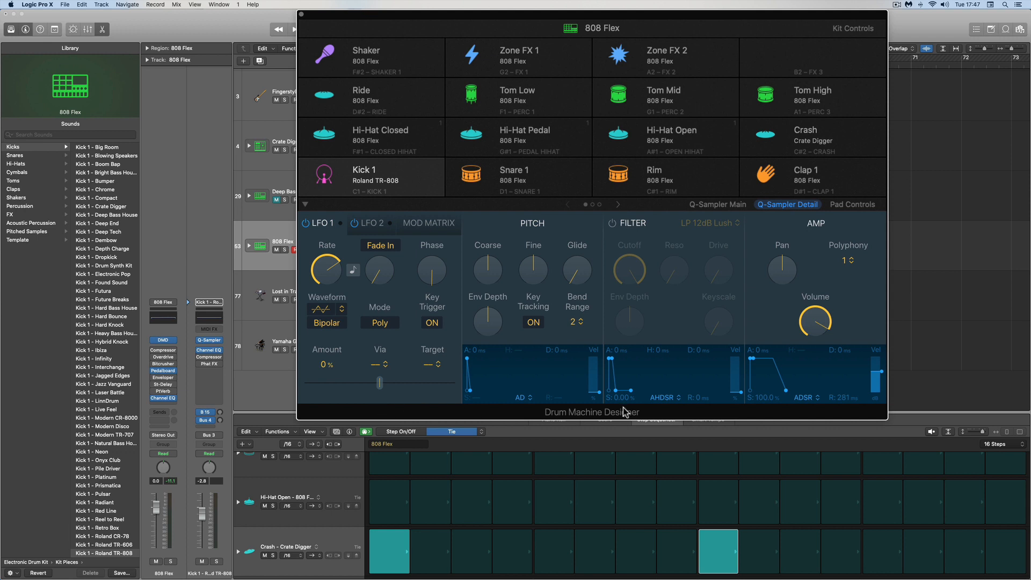